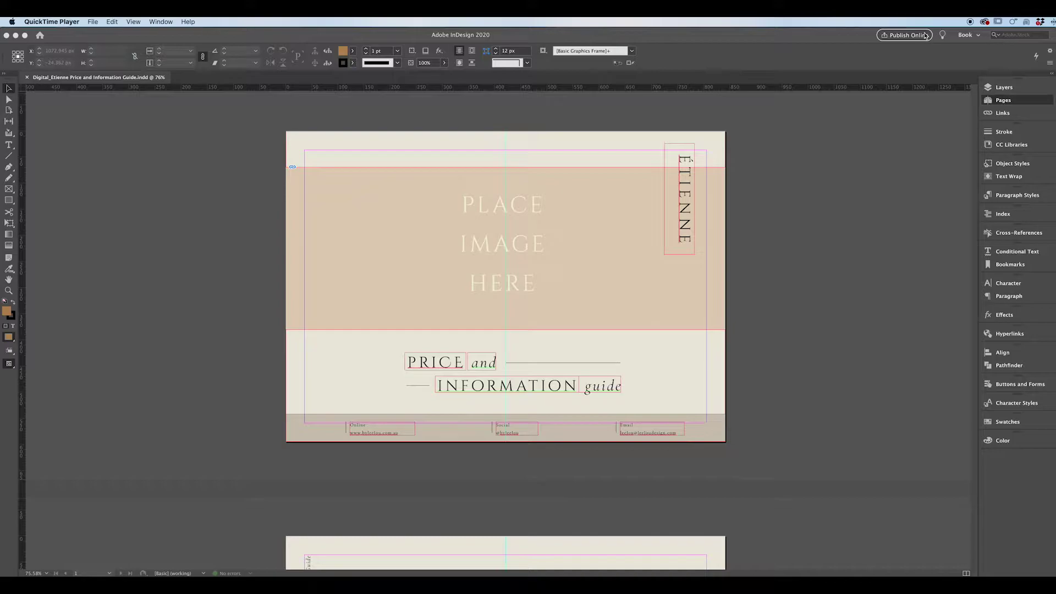
Step: Switch the workspace to Essentials and return it to Book
click(970, 35)
click(983, 62)
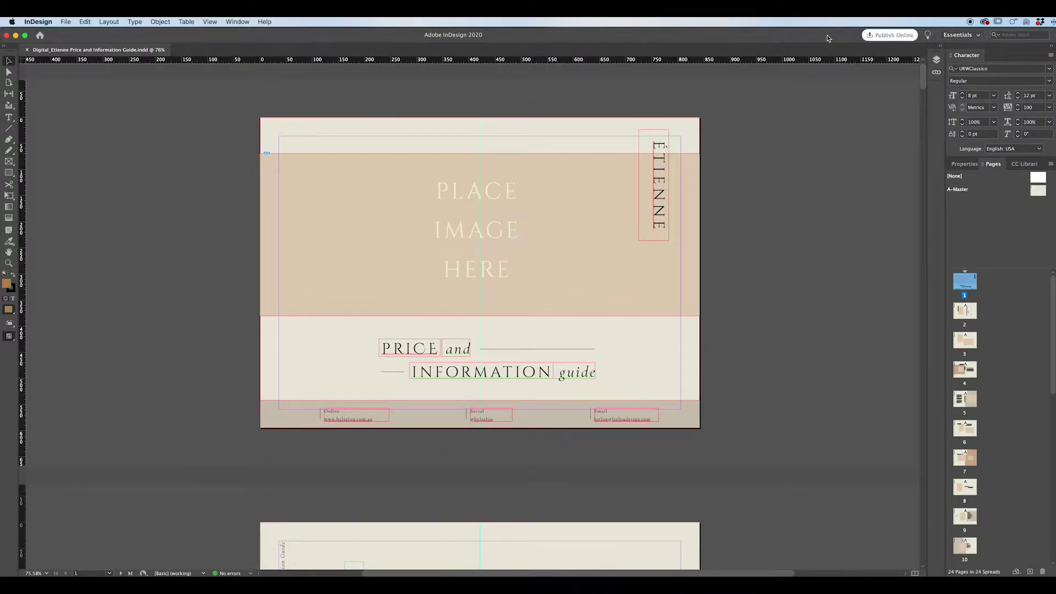
click(978, 37)
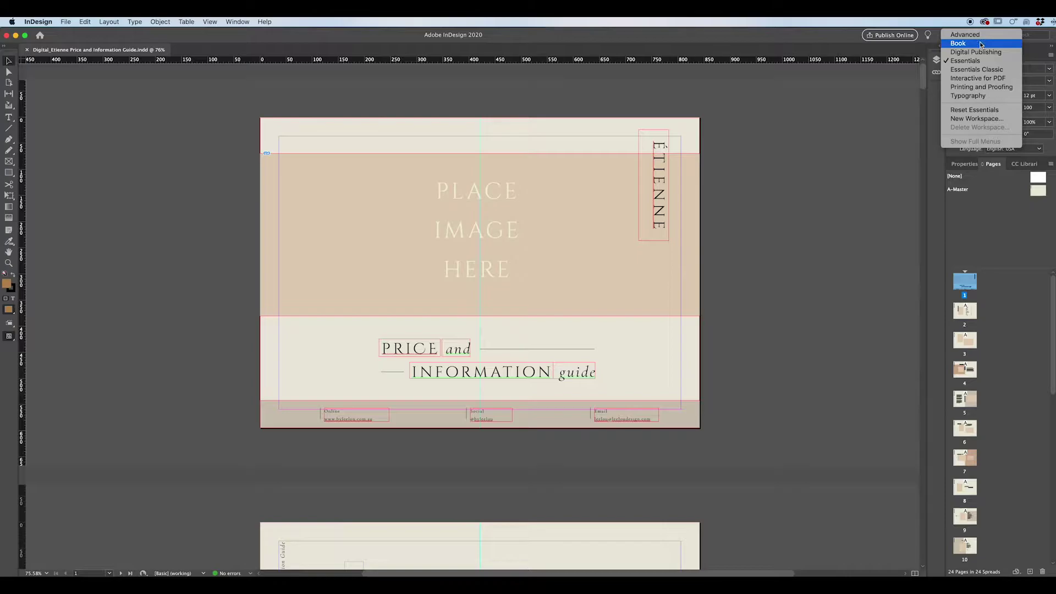
key(Escape)
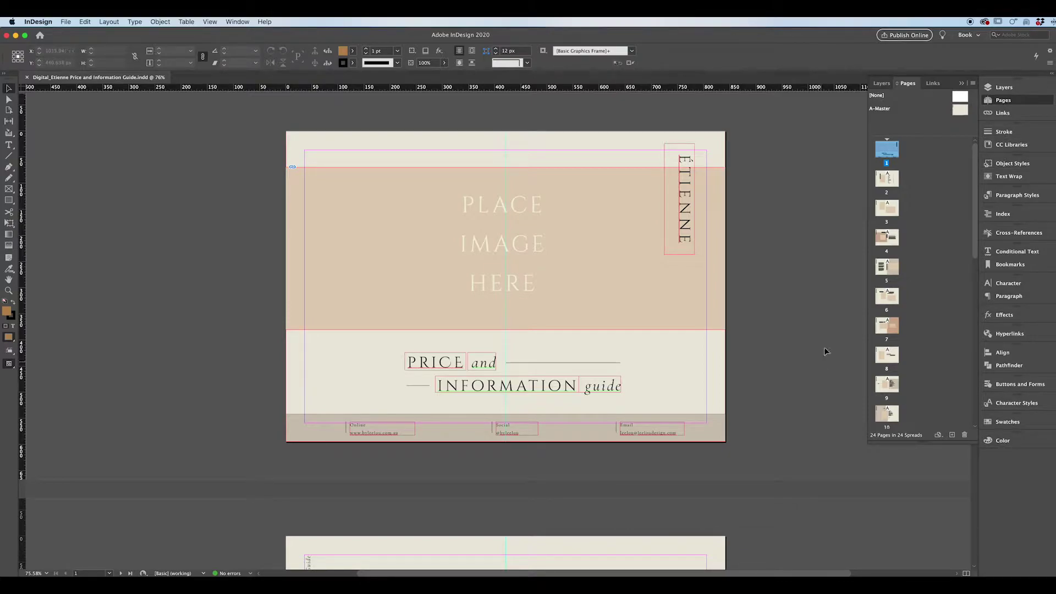
Step: Show the thumbnail list of the document's pages and master page
click(1003, 100)
click(1003, 100)
click(237, 22)
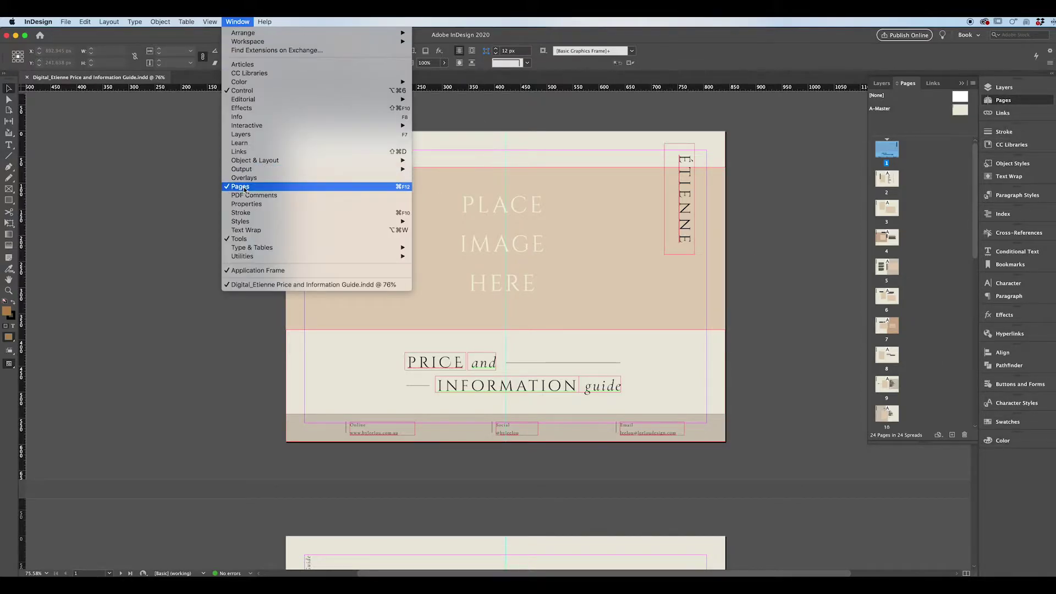
click(394, 186)
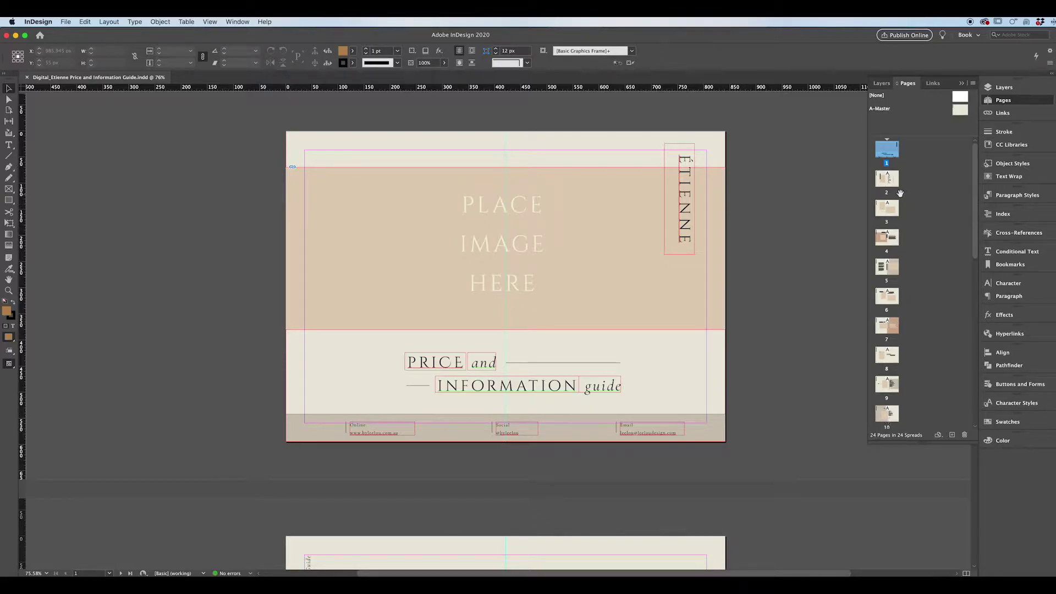
Step: Browse through pages 5, 8, 10, 3 and 2, and return to page 8
double_click(887, 272)
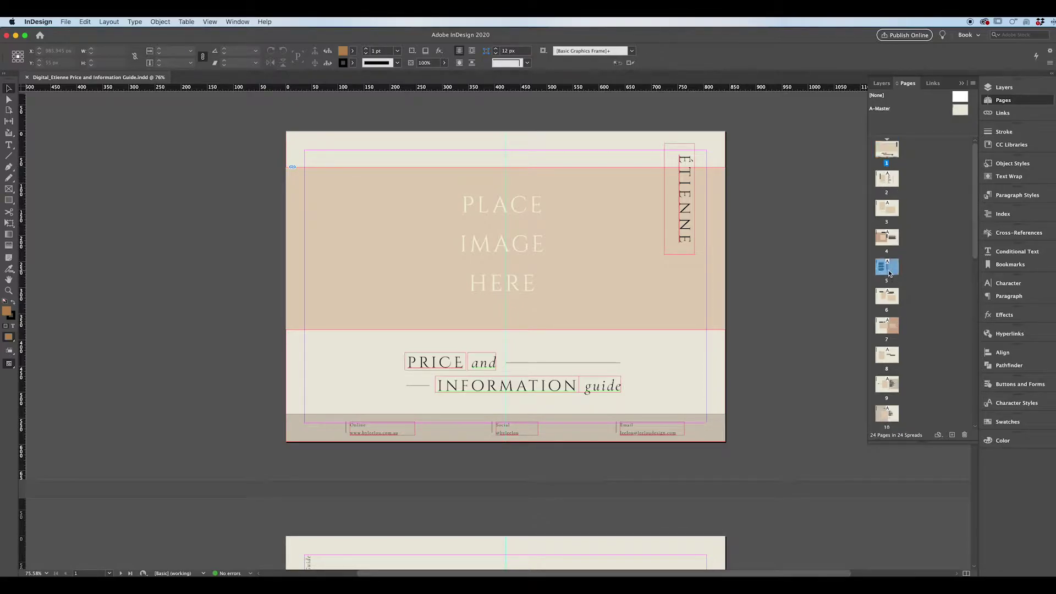
double_click(887, 355)
double_click(887, 413)
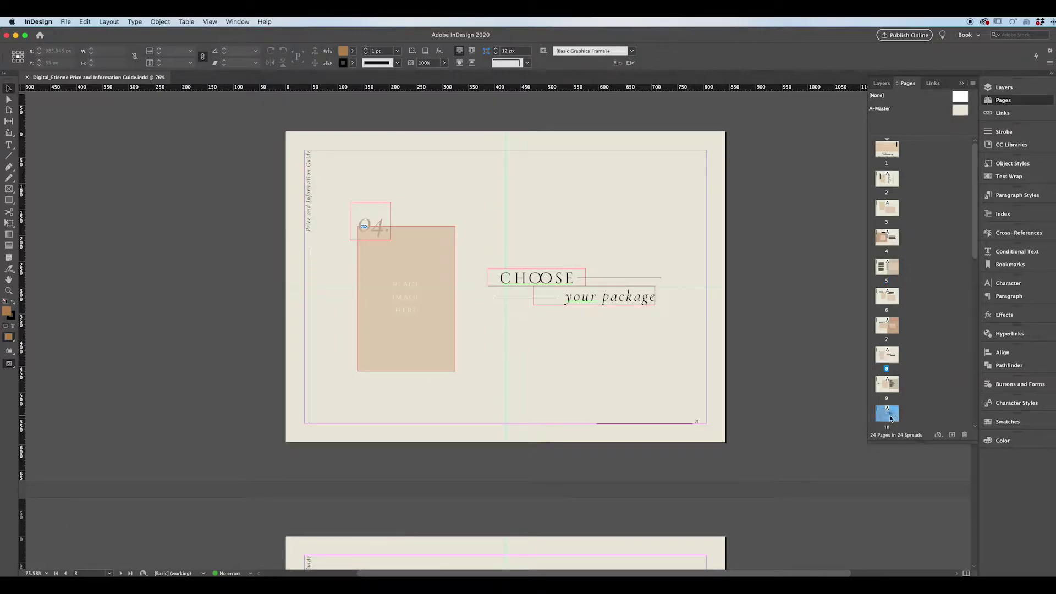
double_click(886, 206)
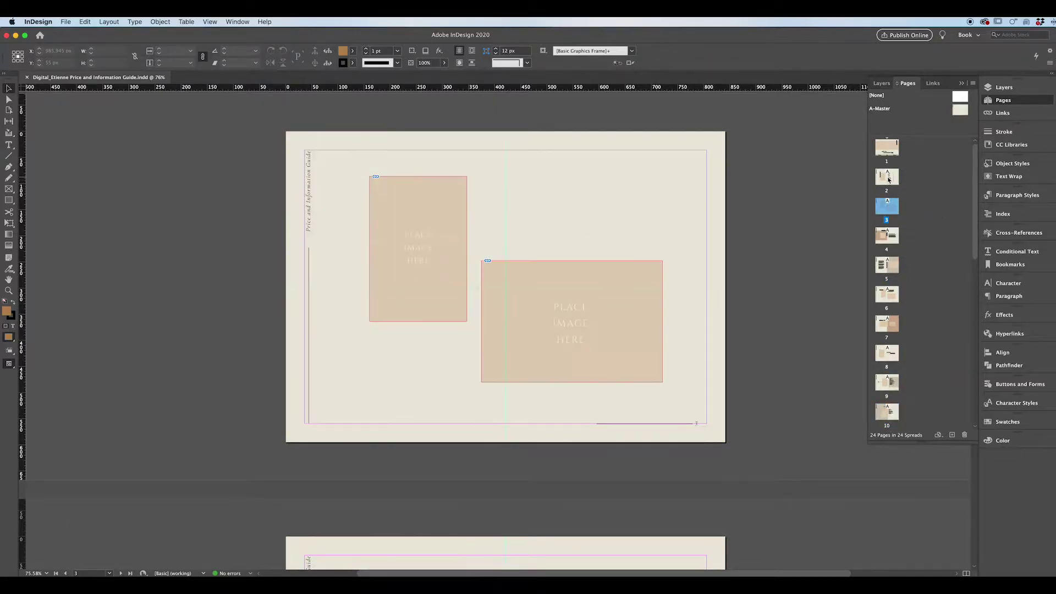
double_click(887, 175)
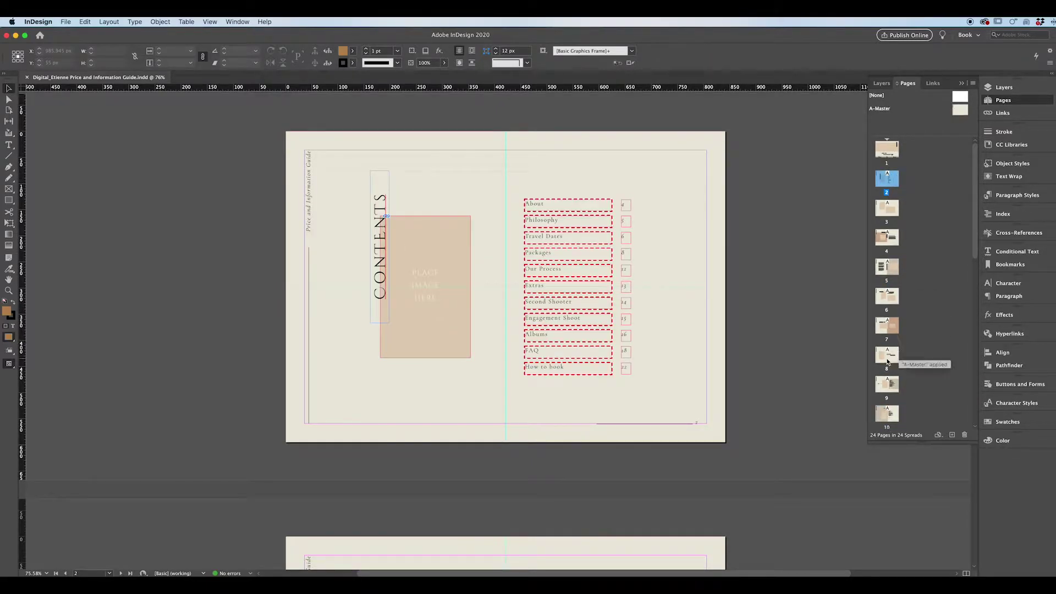
double_click(899, 342)
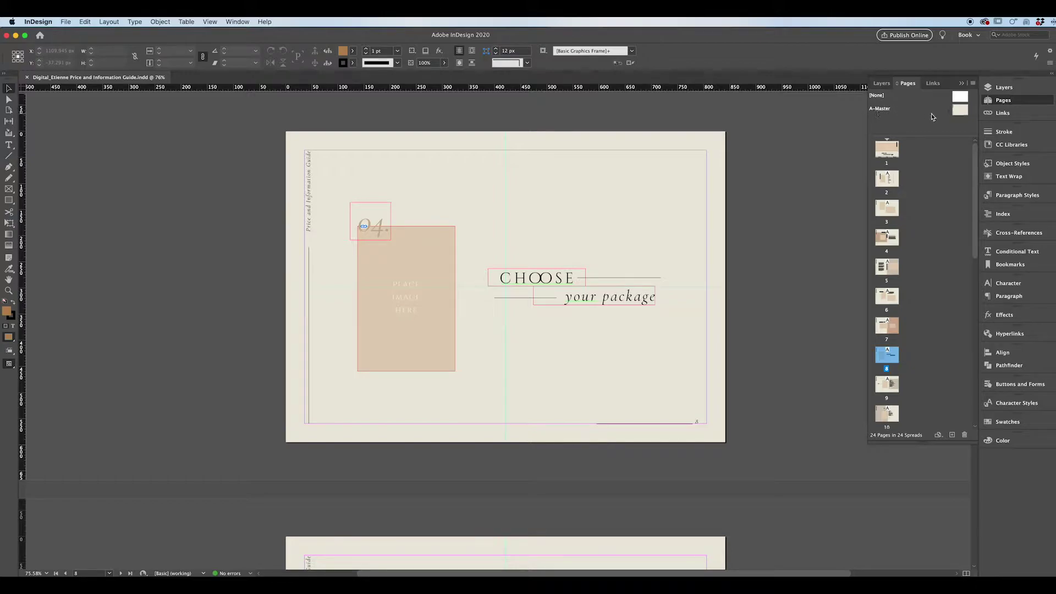
Step: Examine the A-Master page's background, vertical "Price and Information Guide" text and page number, and compare them with page 4
double_click(961, 110)
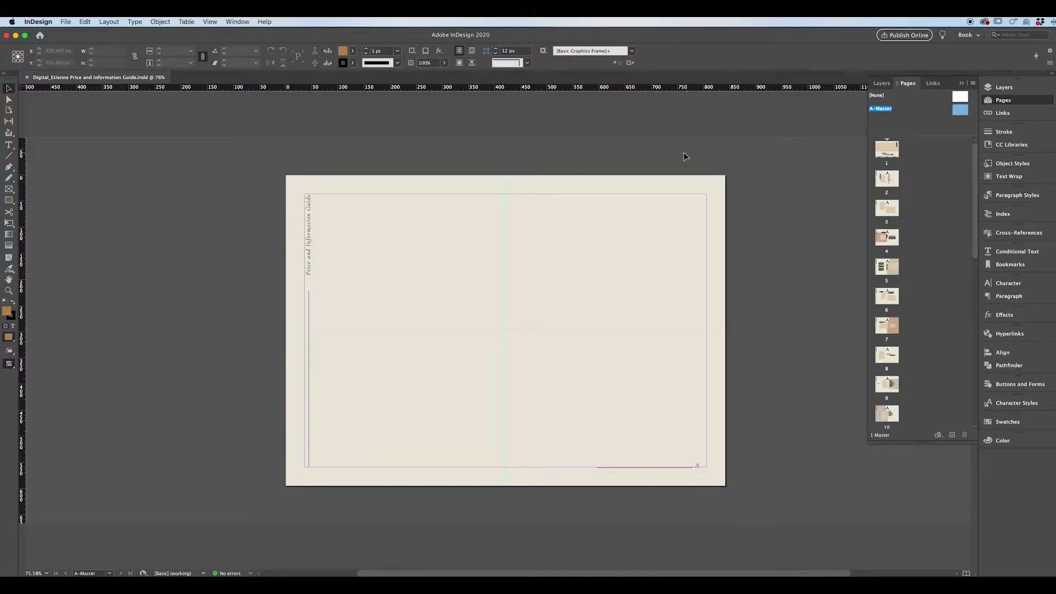
click(504, 183)
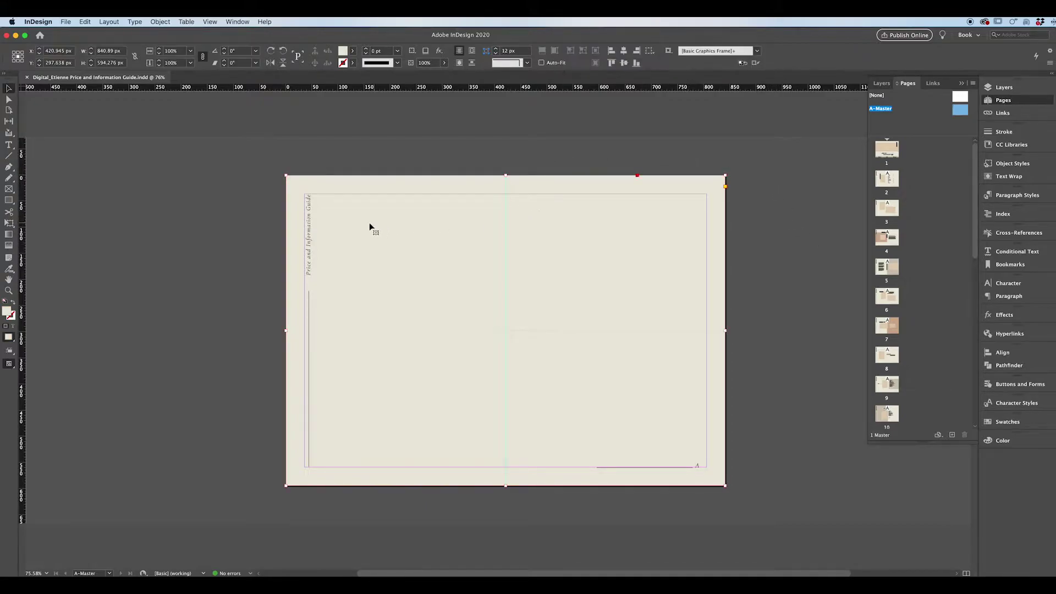
click(311, 242)
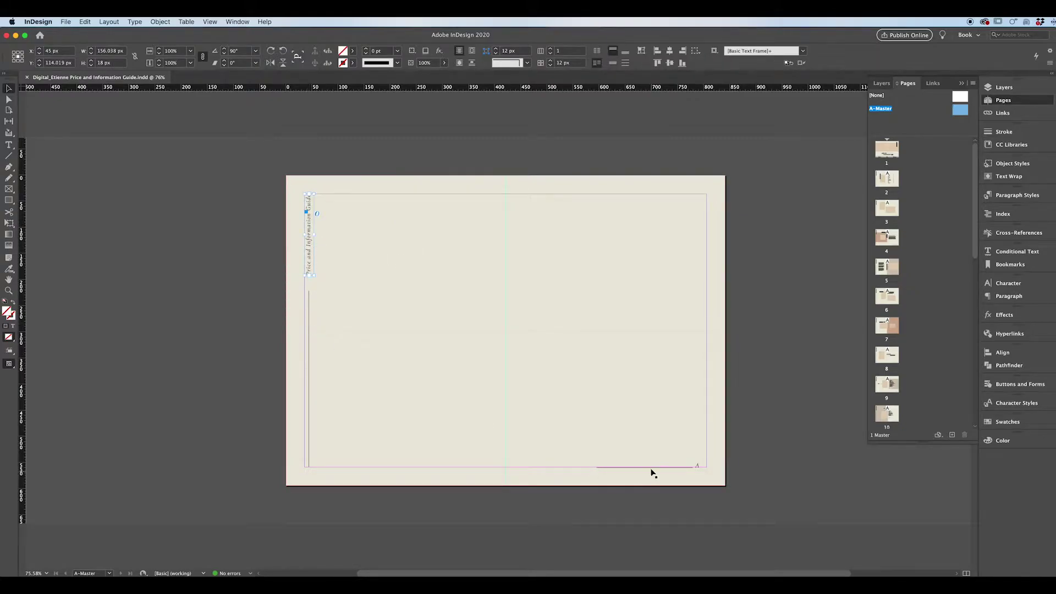
click(701, 467)
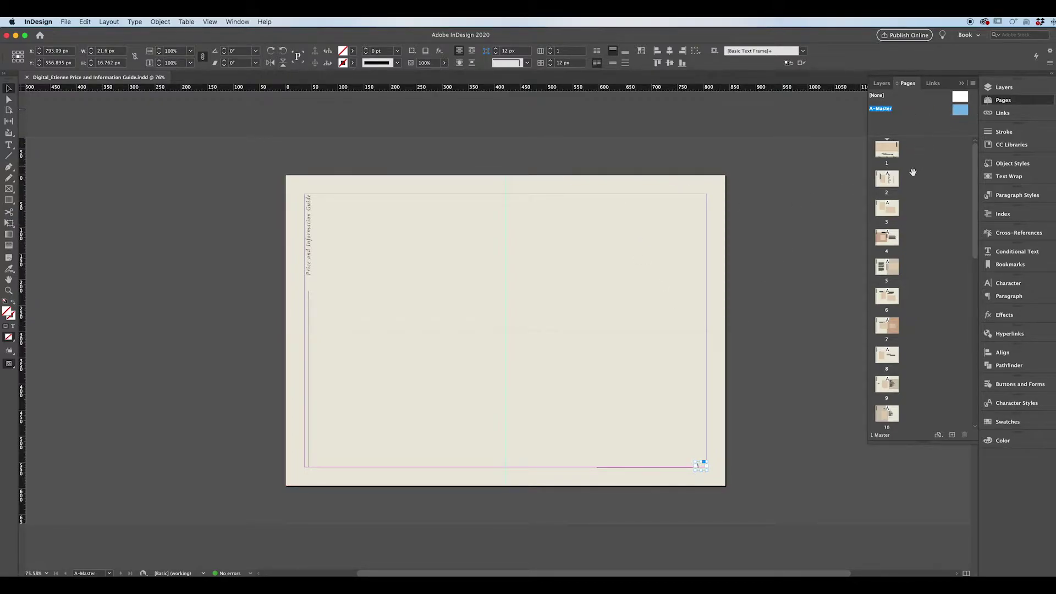
double_click(887, 237)
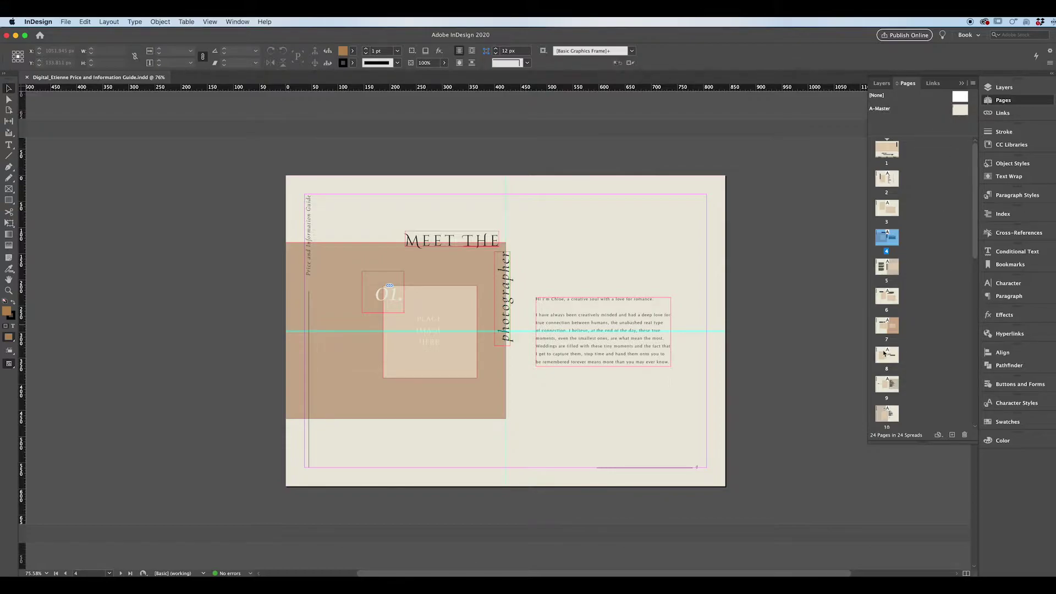
double_click(961, 110)
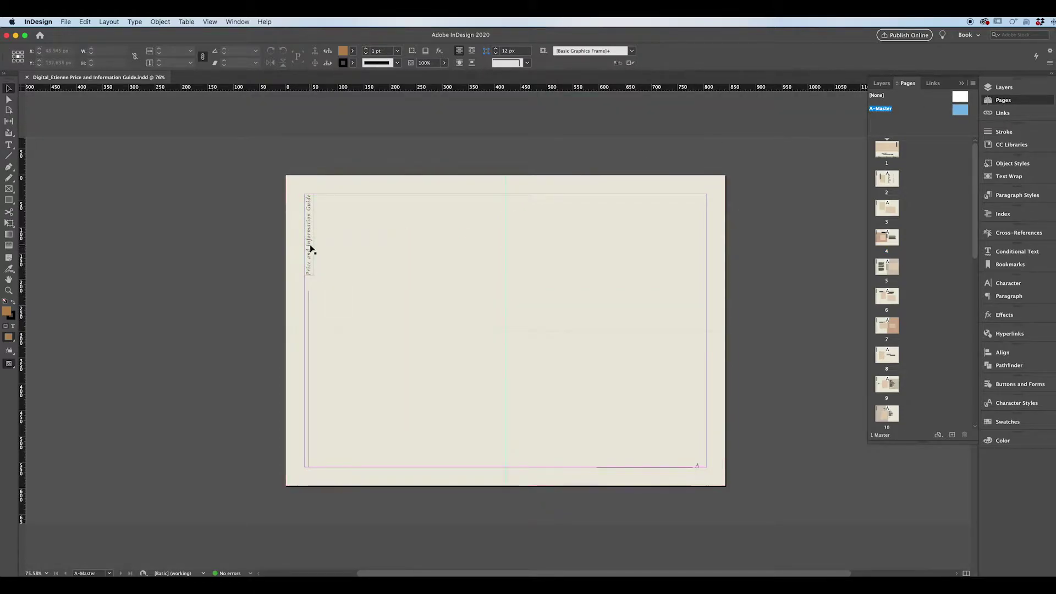
double_click(891, 176)
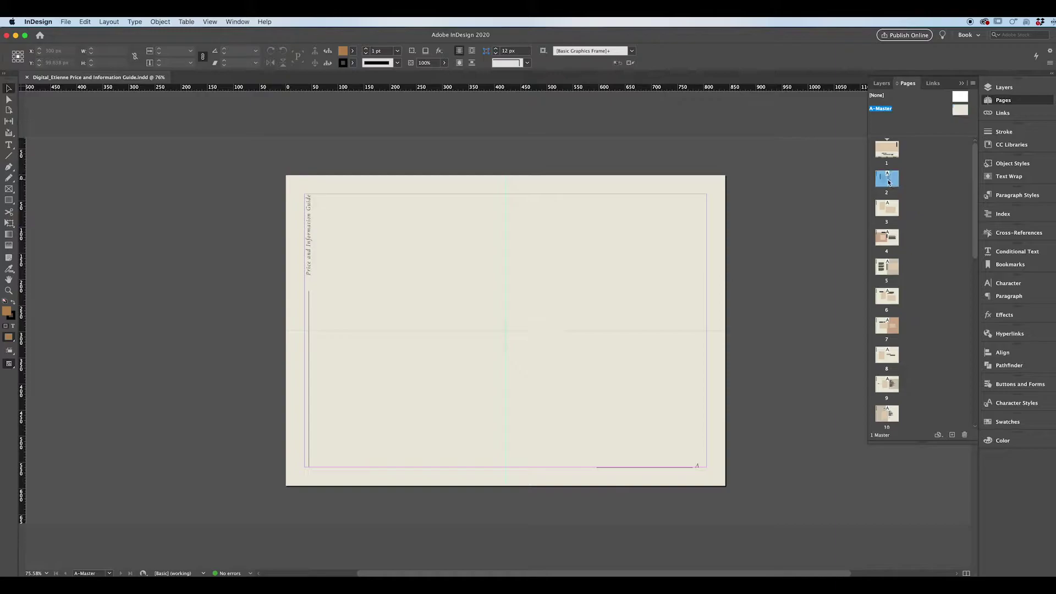
Step: On page 4, override the vertical "Price and Information Guide" master text so it is editable, and save the document
double_click(888, 239)
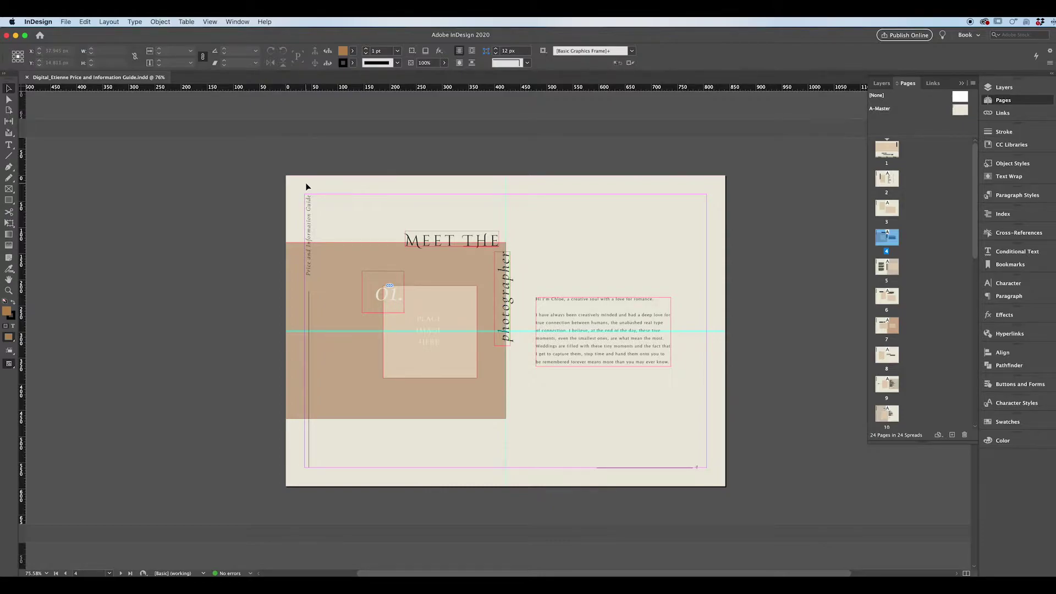
click(309, 213)
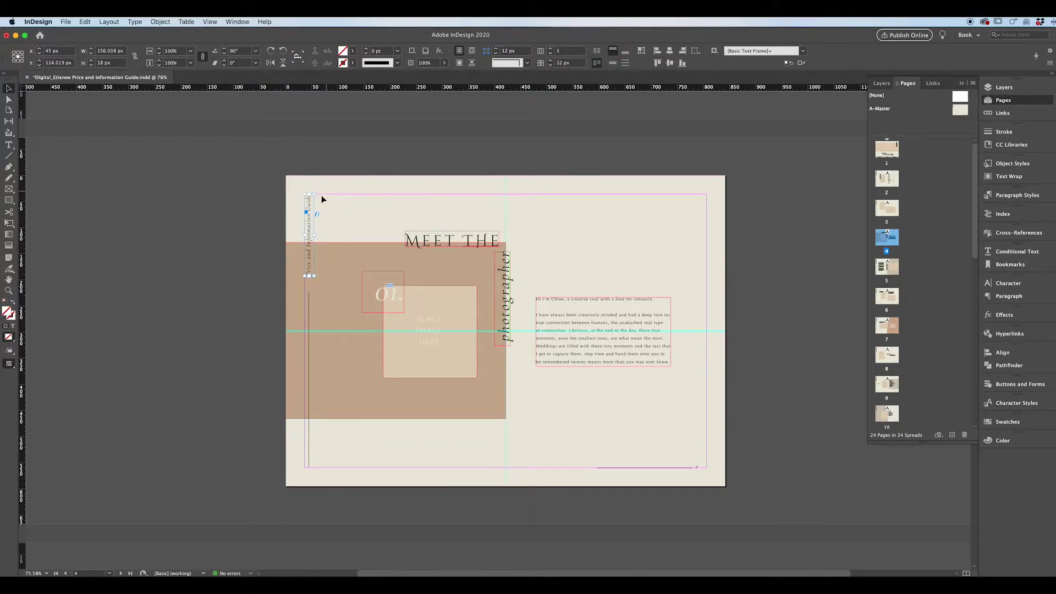
double_click(308, 244)
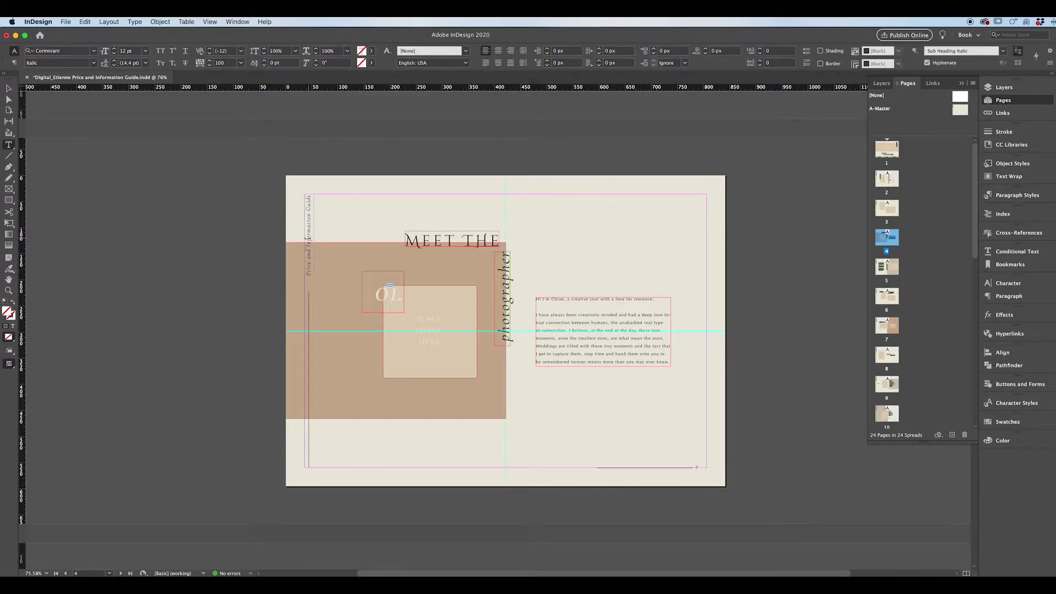
drag(309, 225, 313, 197)
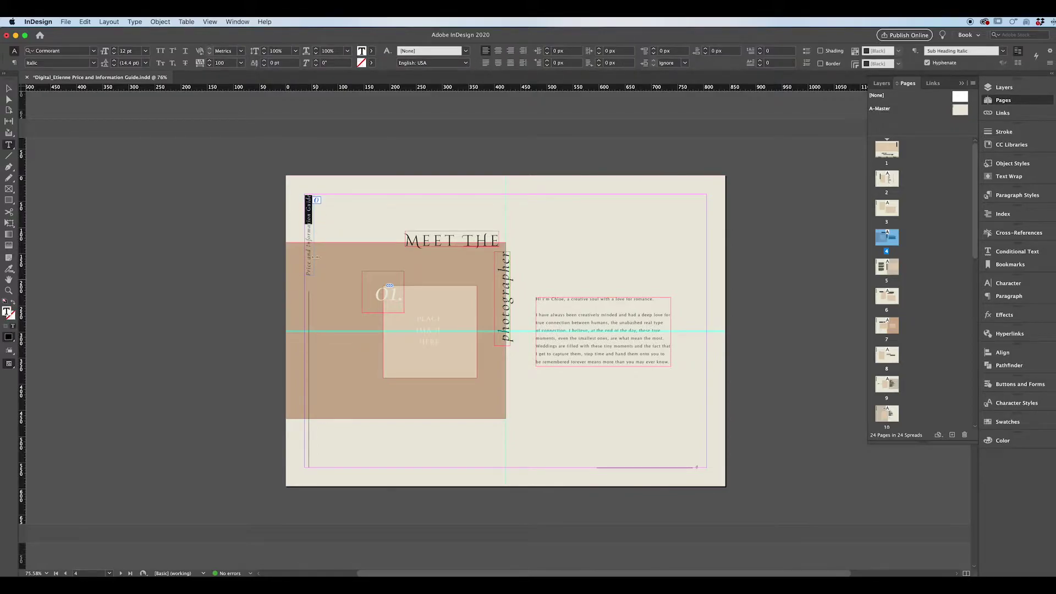
click(381, 199)
key(super+s)
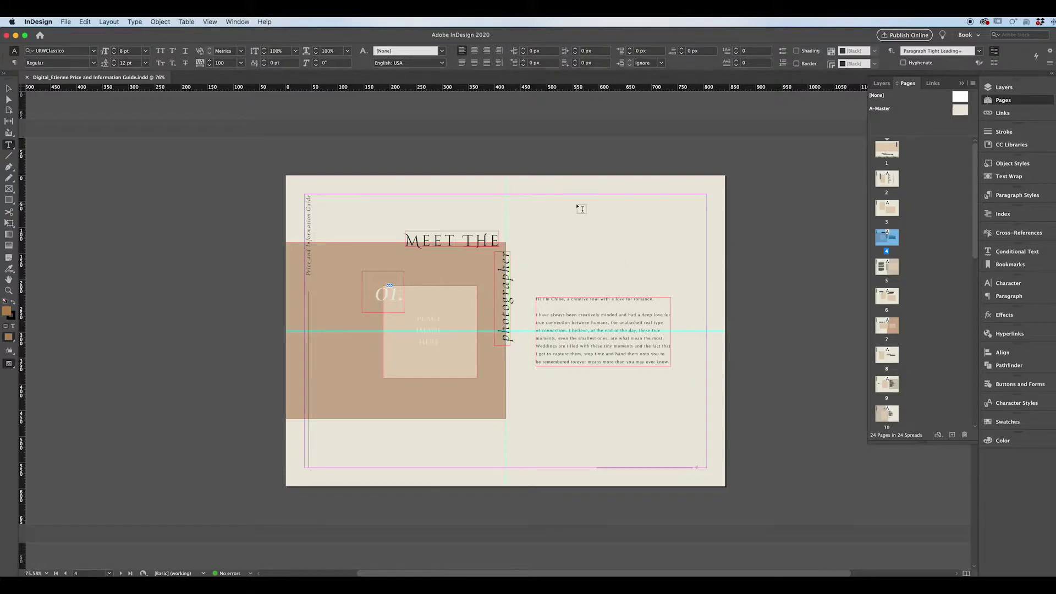
key(v)
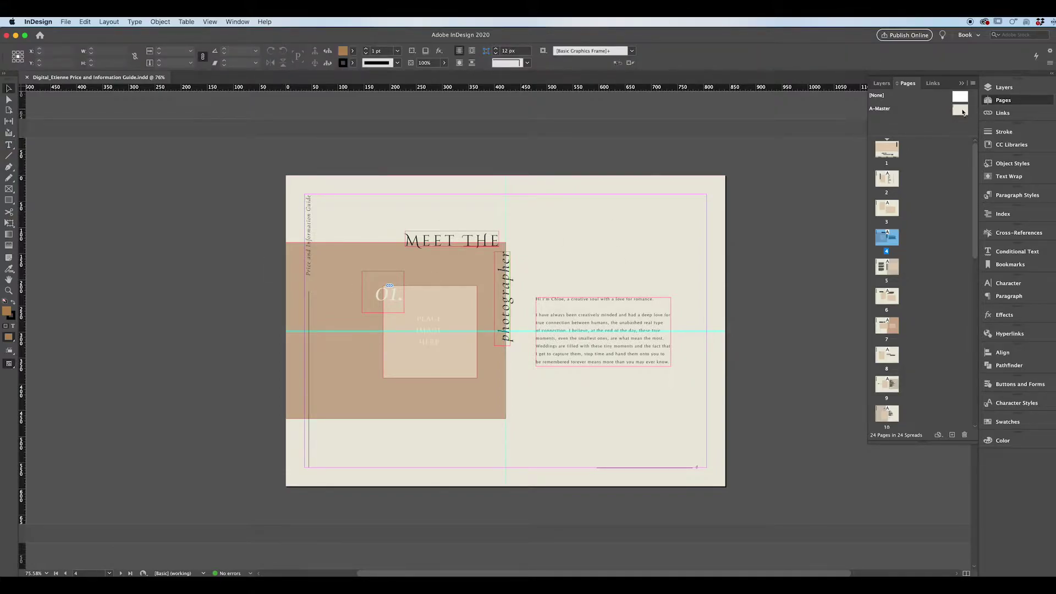
Step: Try the R=184 G=138 B=83 swatch as the A-Master background fill, check it on page 4, and undo the fill
double_click(961, 112)
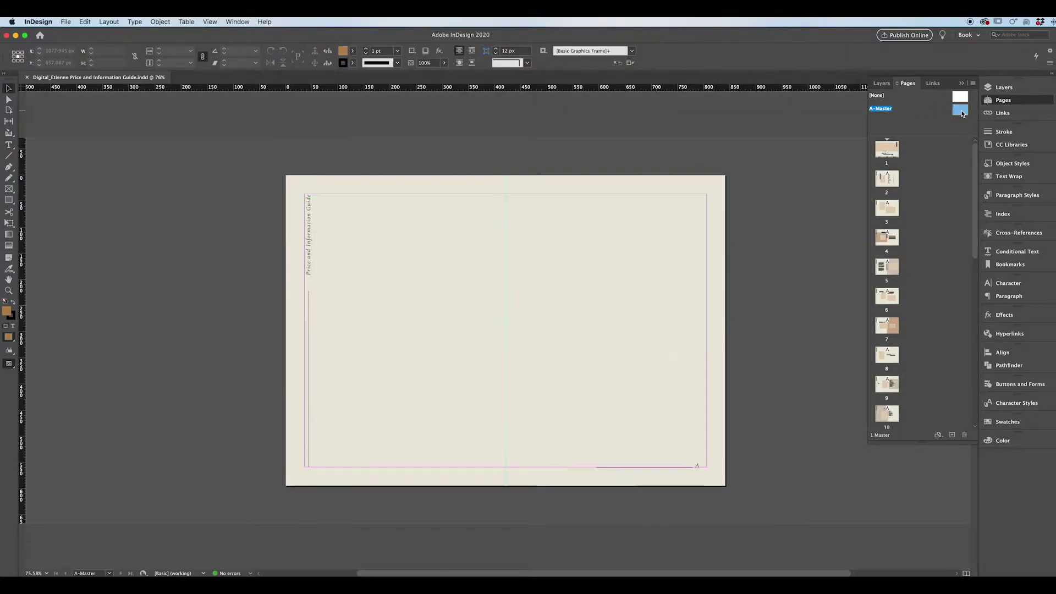
click(539, 243)
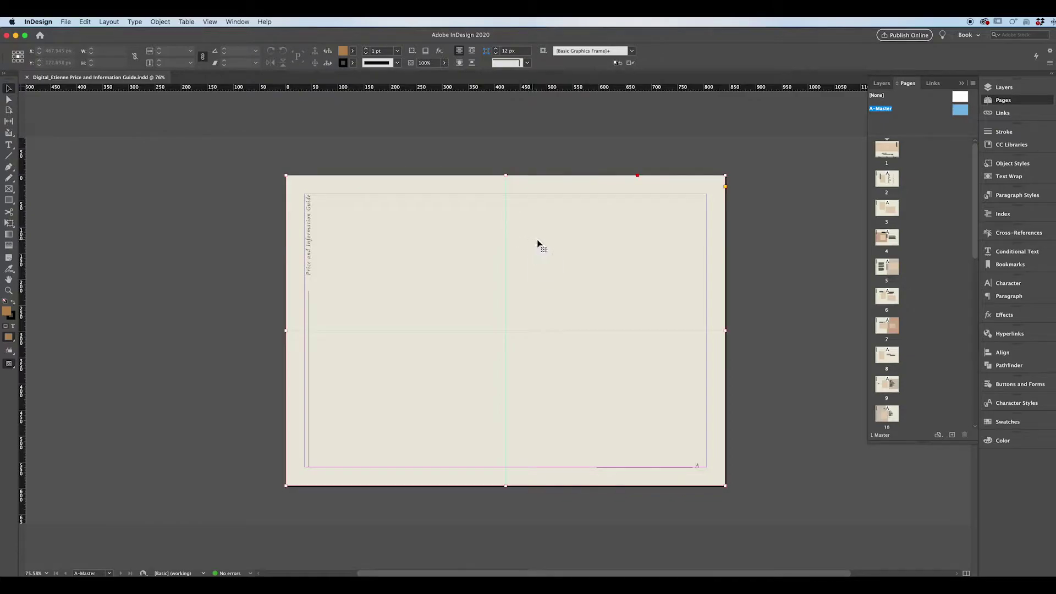
click(1032, 425)
click(898, 442)
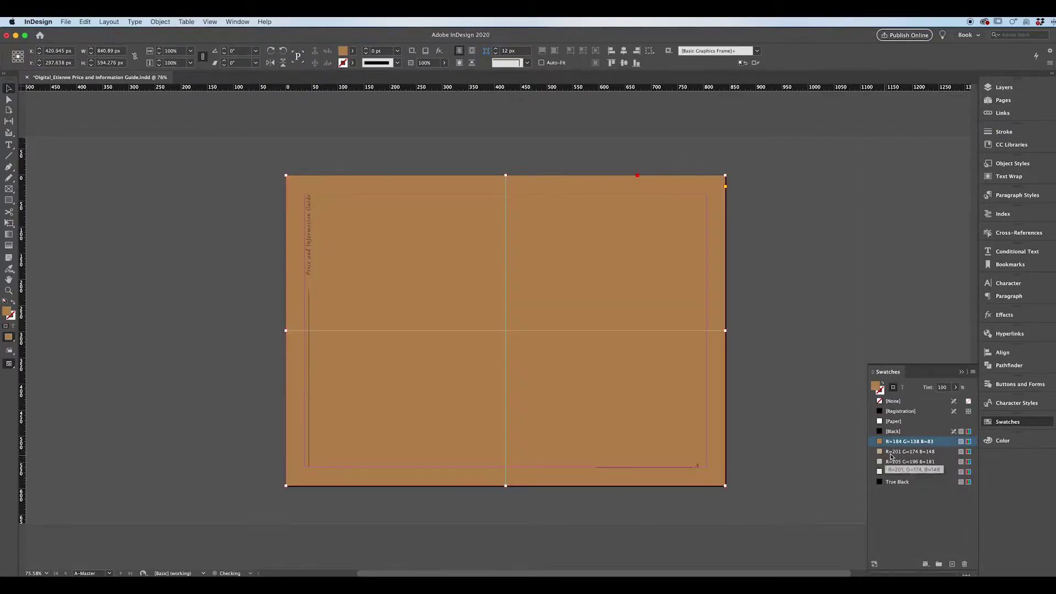
click(1003, 100)
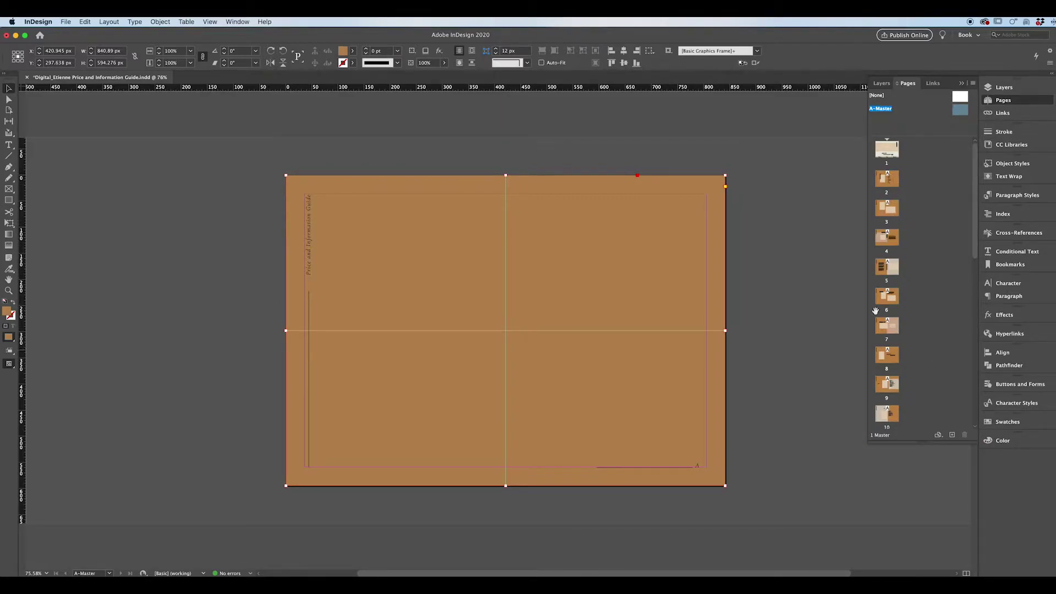
double_click(891, 242)
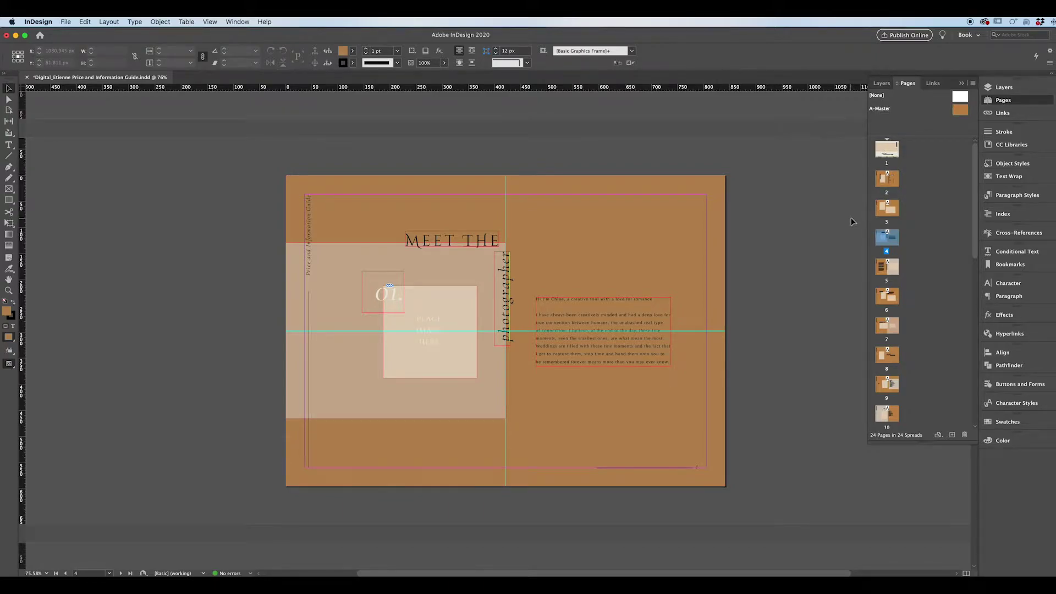
key(super+z)
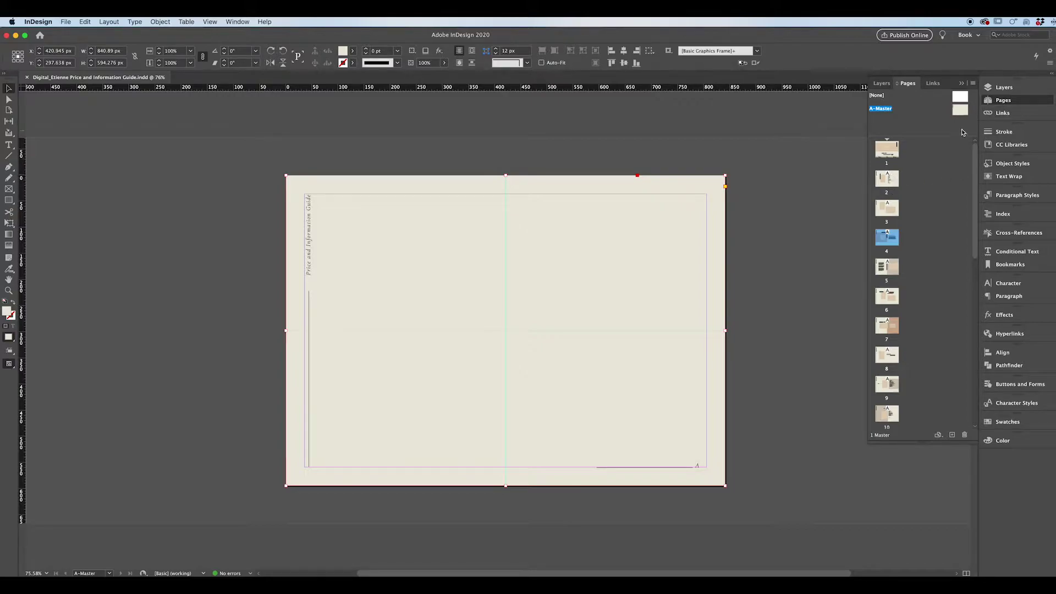
Step: Insert a new page based on A-Master between the cover and the contents page, and check its placement
drag(961, 117, 886, 178)
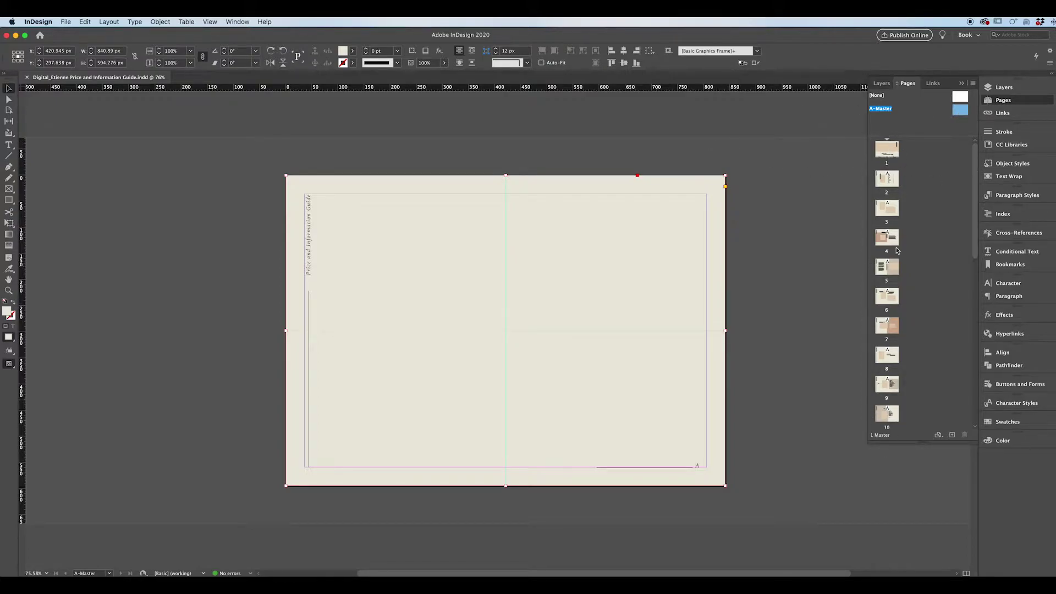
drag(959, 111, 899, 155)
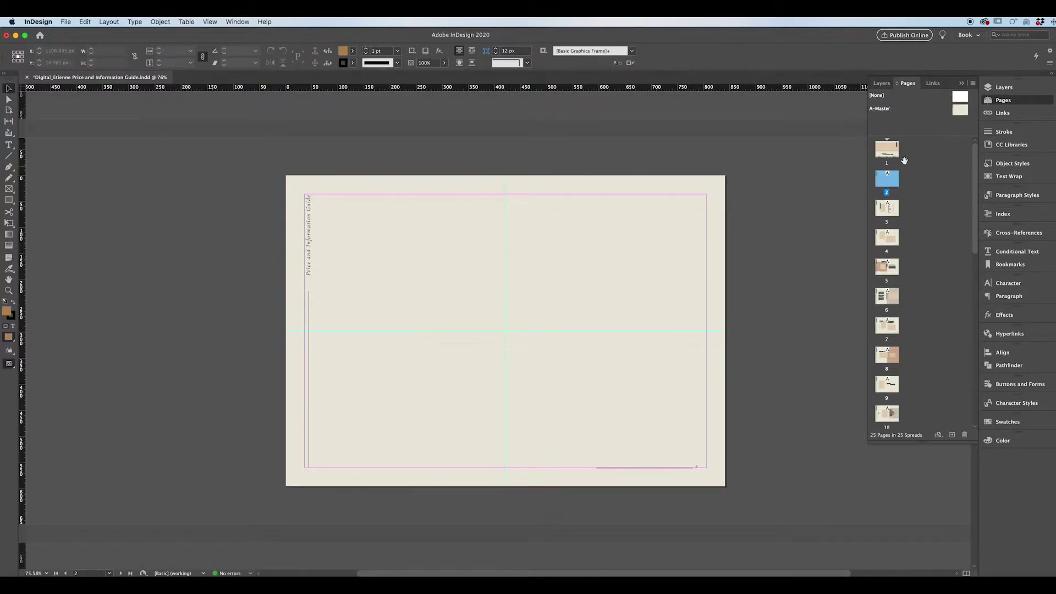
double_click(898, 151)
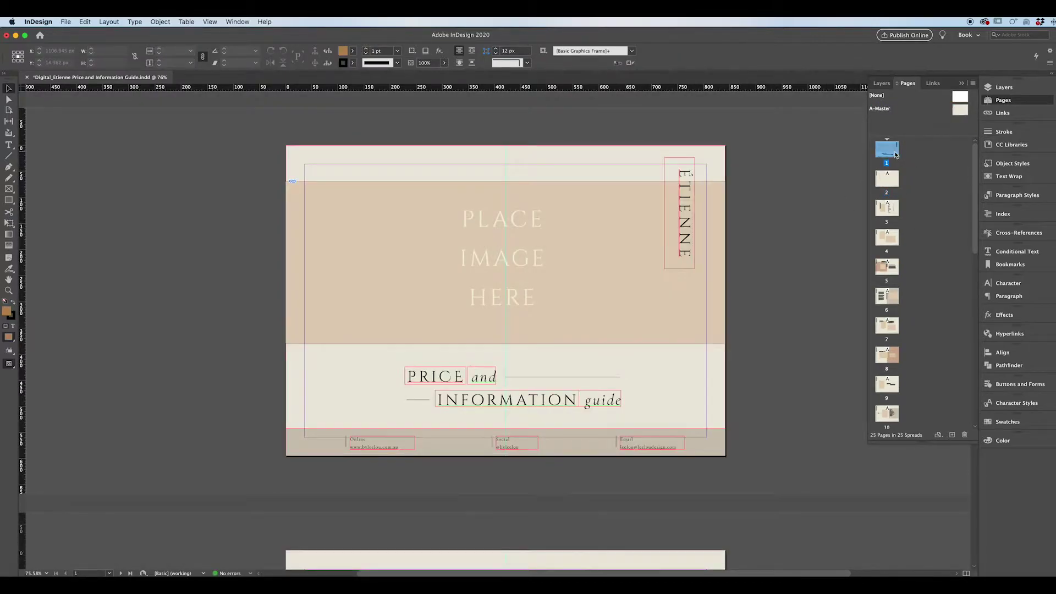
double_click(887, 180)
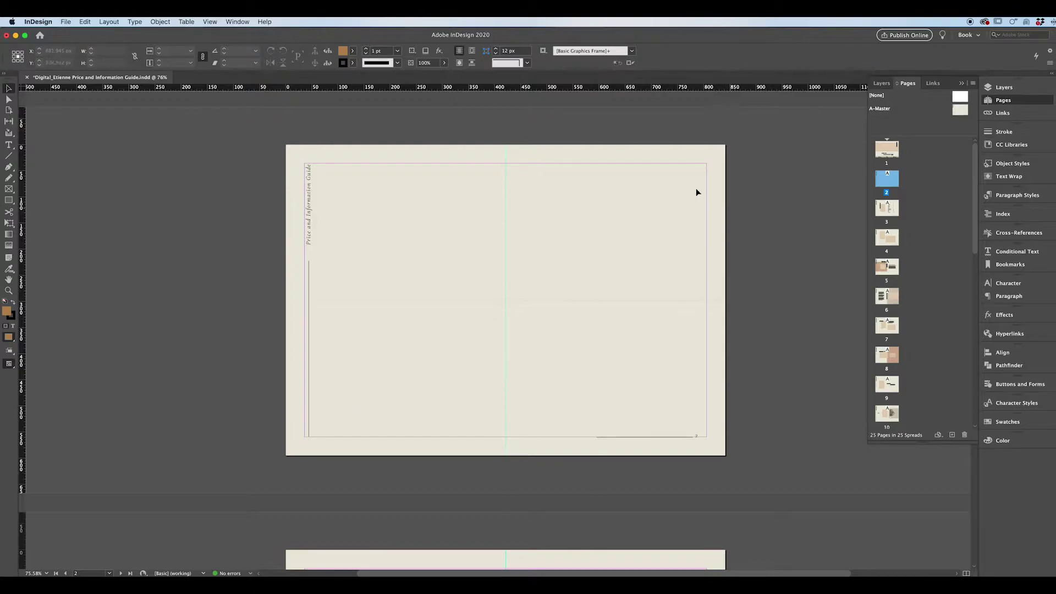
double_click(886, 150)
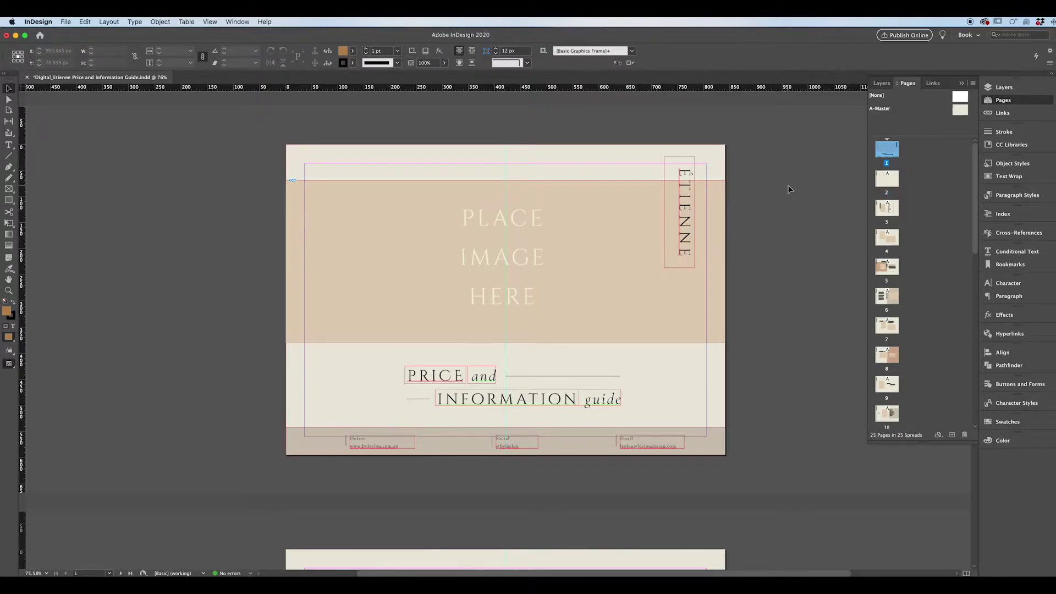
scroll(789, 189, down, 5)
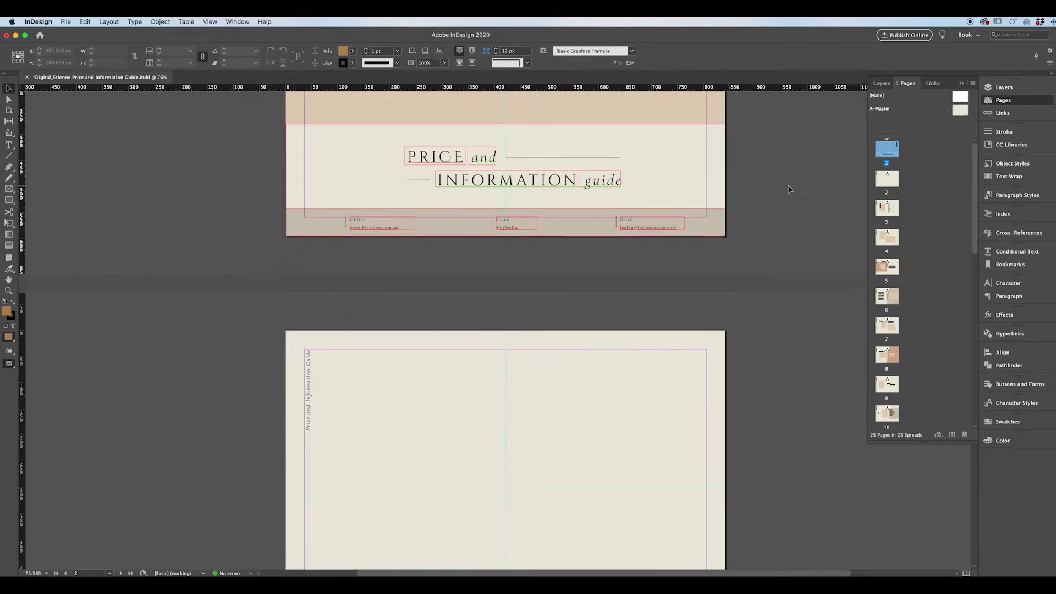
Step: Insert a blank page based on the [None] master after the cover, check its placement, and delete that page
click(960, 98)
drag(961, 98, 902, 152)
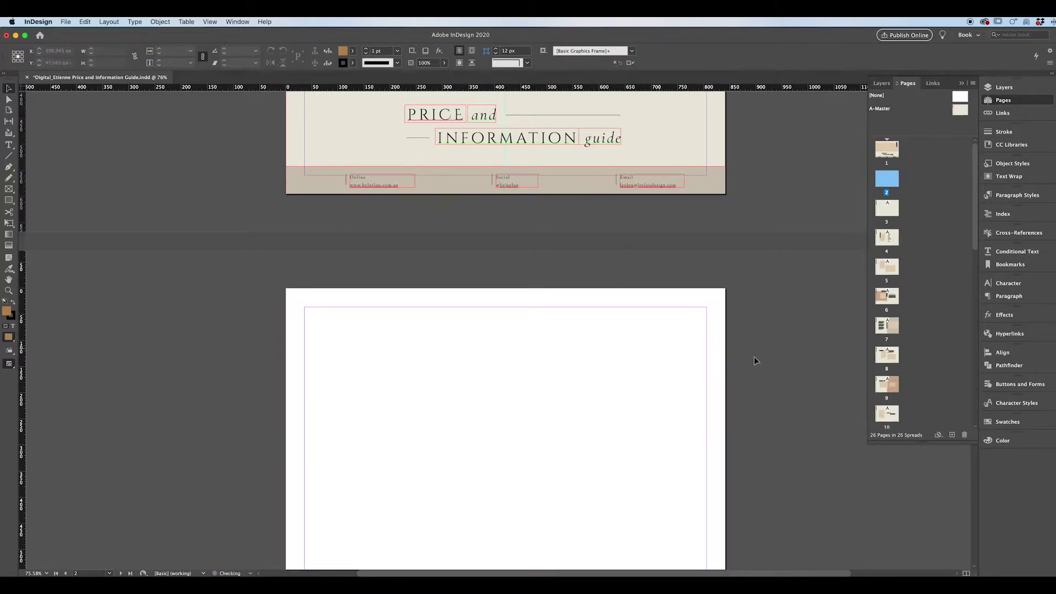
scroll(663, 283, down, 1)
scroll(663, 283, up, 10)
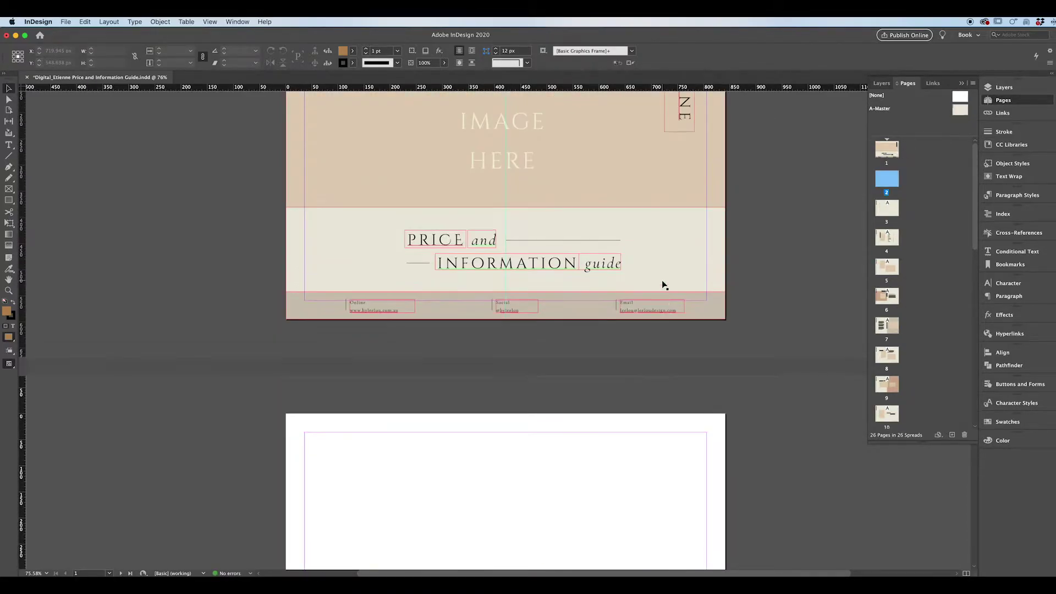
scroll(663, 282, down, 10)
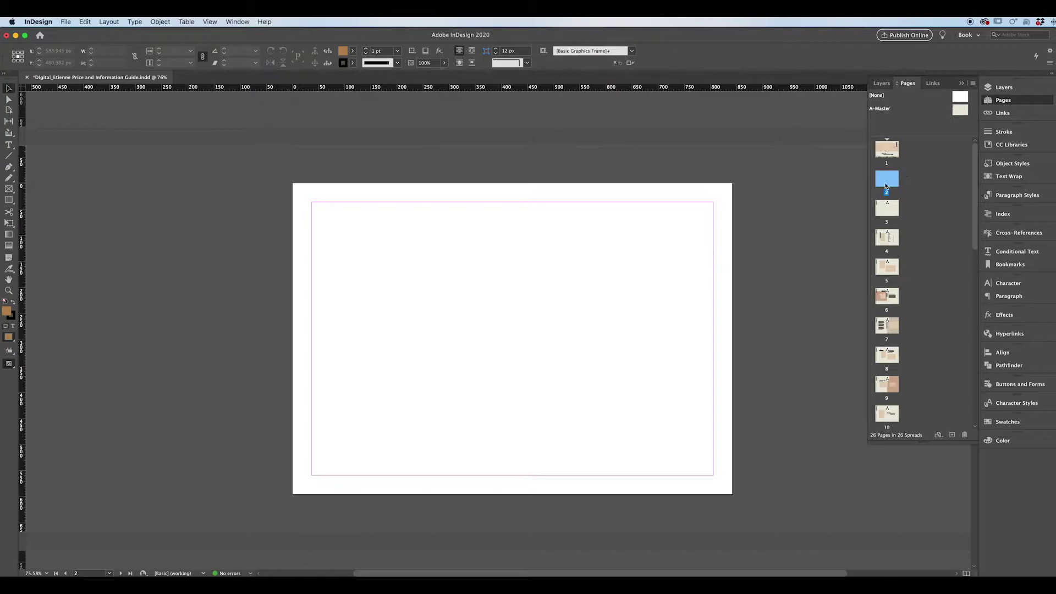
drag(886, 187, 892, 183)
click(966, 436)
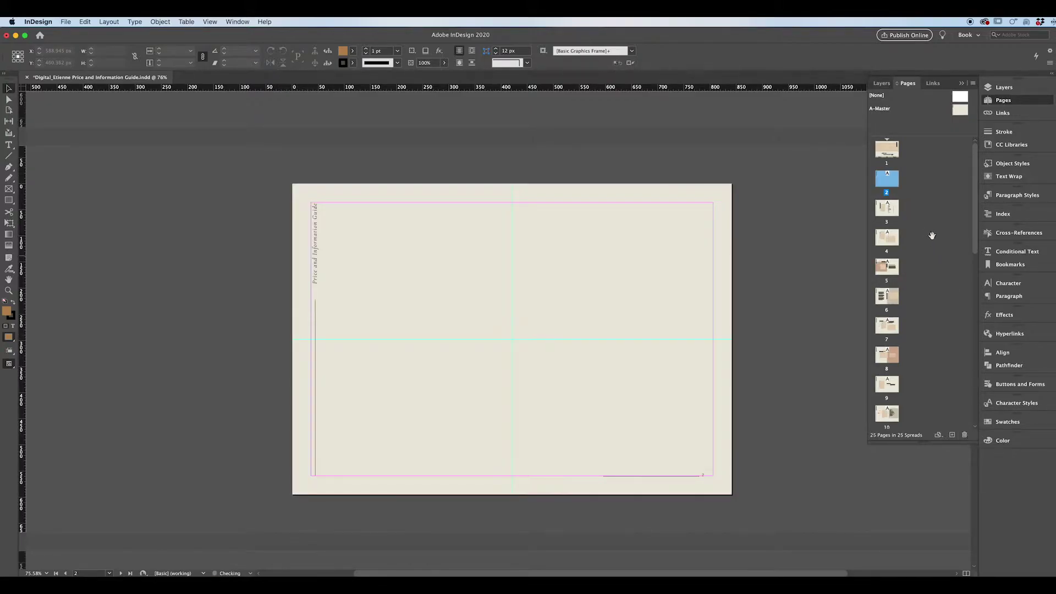
Step: Delete the added A-Master page between the cover and the contents page
drag(869, 181, 887, 184)
right_click(886, 184)
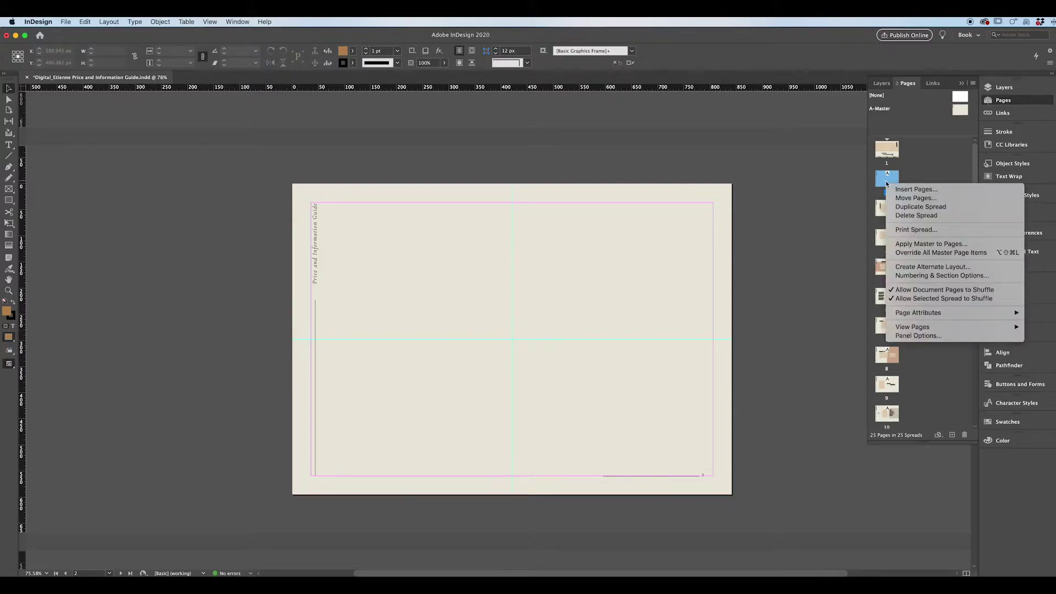
click(916, 216)
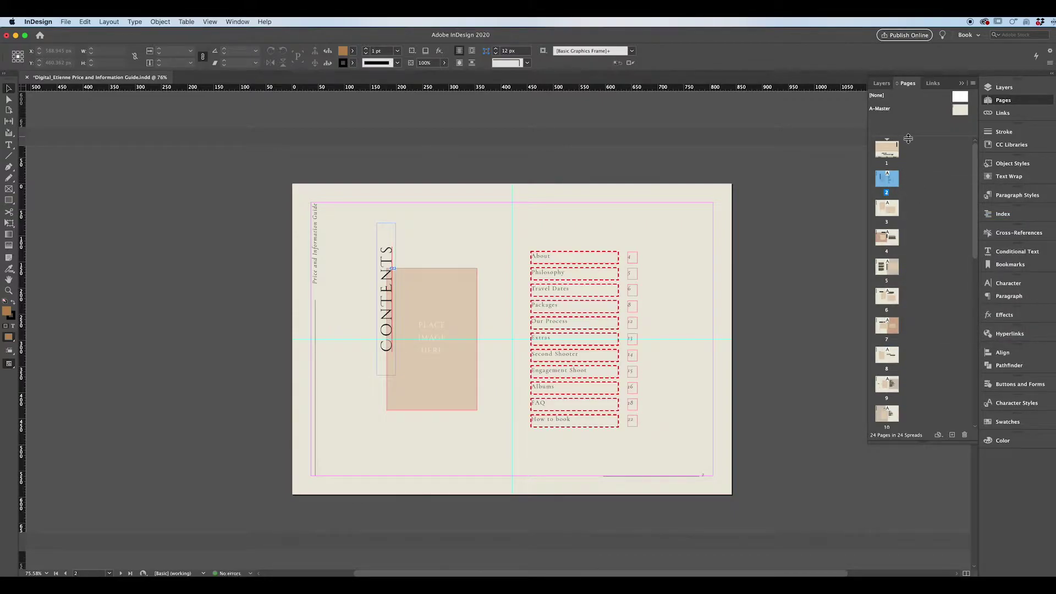
Step: Duplicate the "Meet the photographer" spread on page 4 directly after itself, compare the two copies, and undo the duplication
double_click(888, 240)
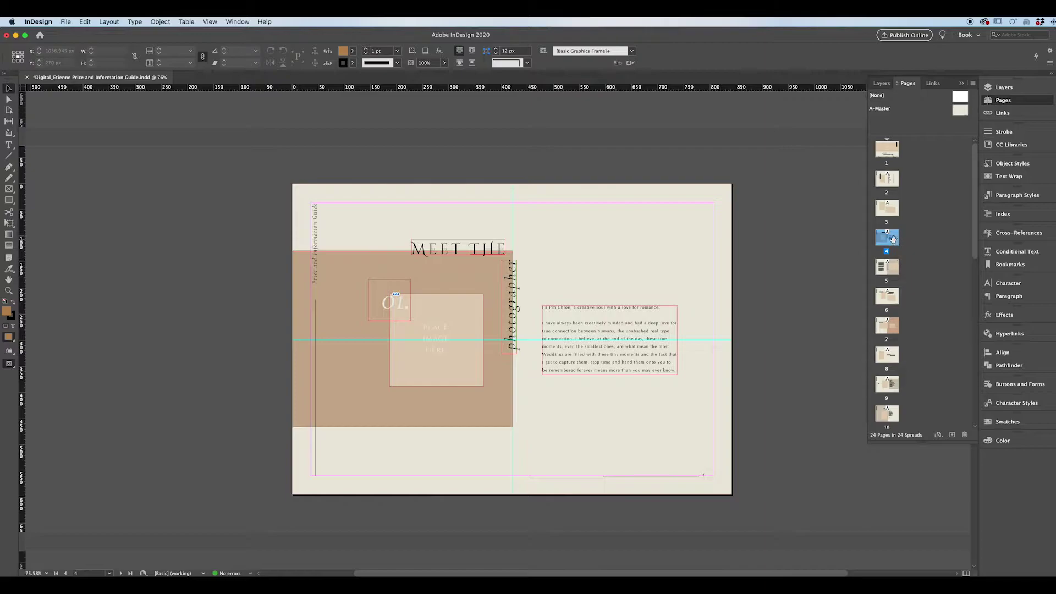
mouse_move(893, 243)
mouse_down()
mouse_move(924, 235)
mouse_move(904, 237)
mouse_up()
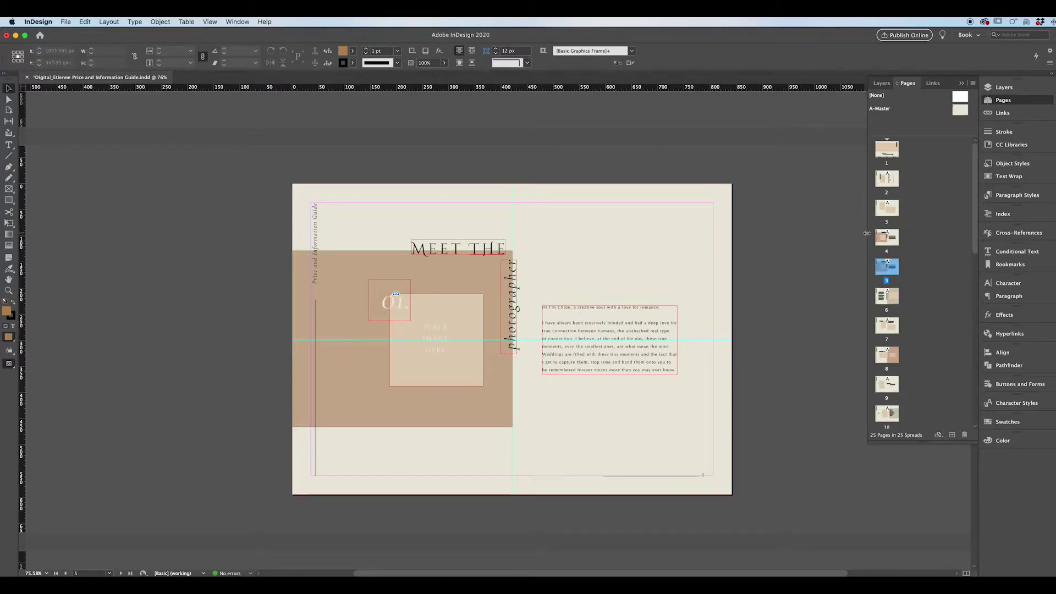
scroll(743, 269, up, 5)
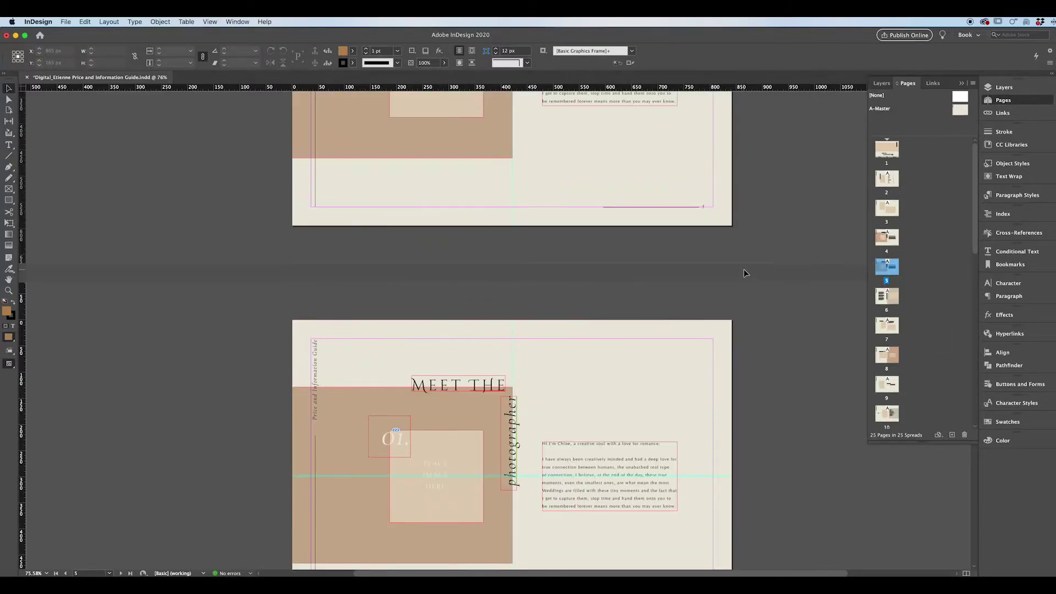
scroll(743, 269, down, 3)
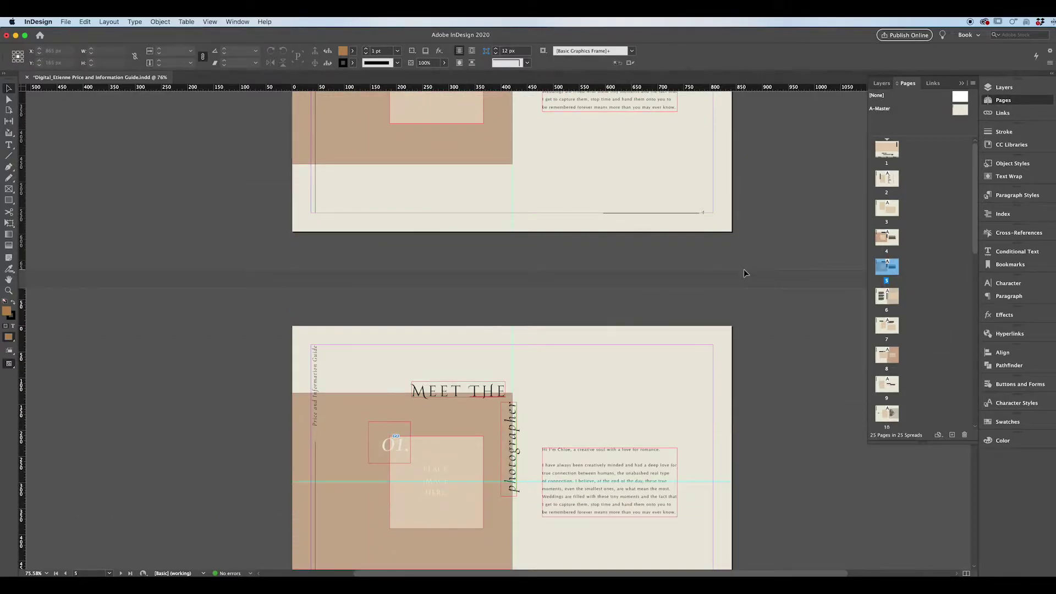
key(super+z)
Step: Place a duplicate of the page 4 spread directly after page 18, and delete the duplicate
right_click(889, 237)
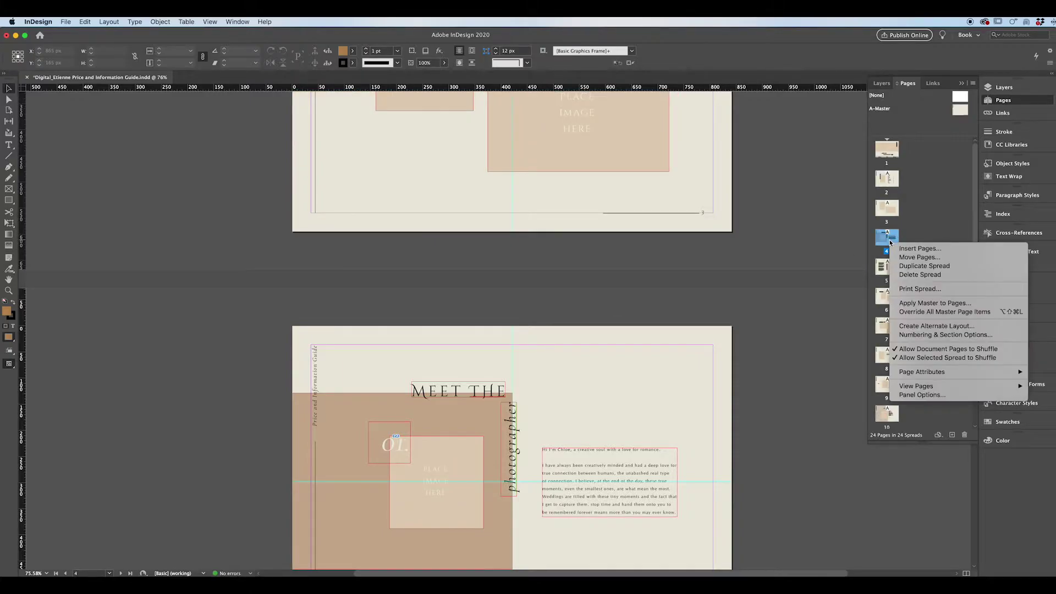
click(953, 326)
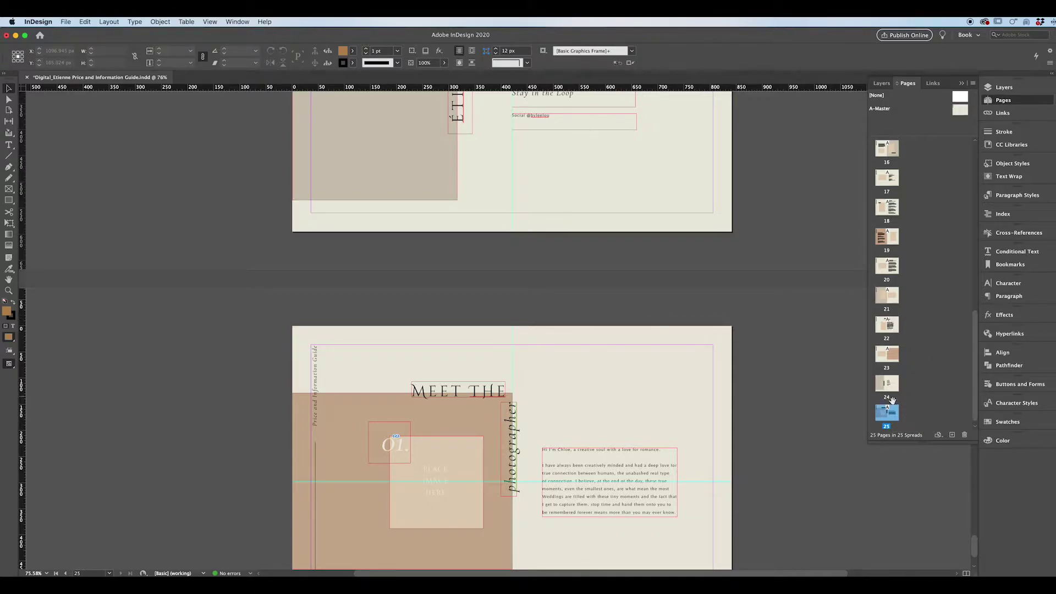
drag(893, 410, 898, 221)
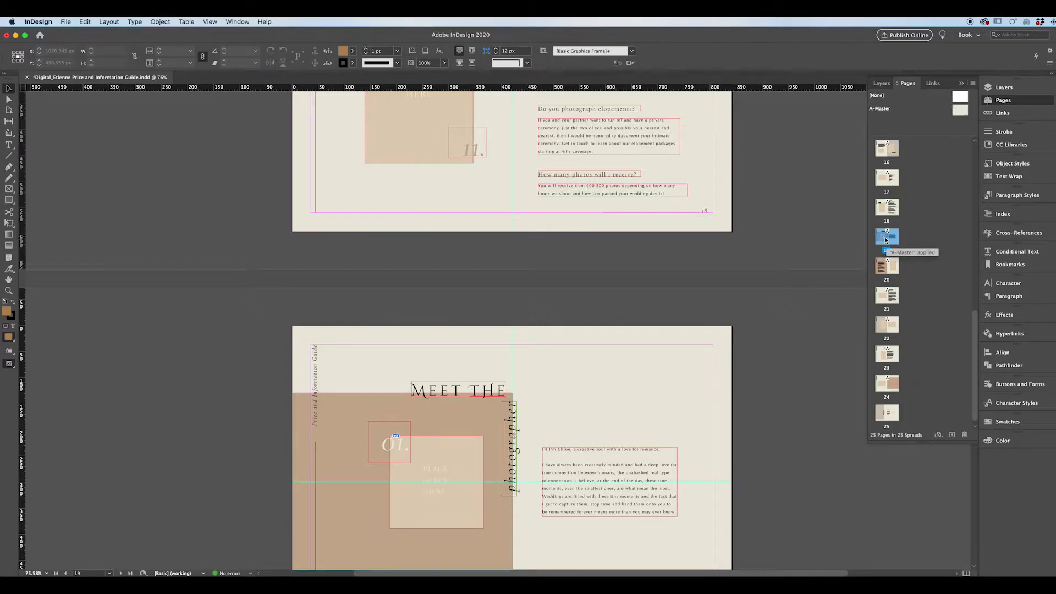
click(964, 435)
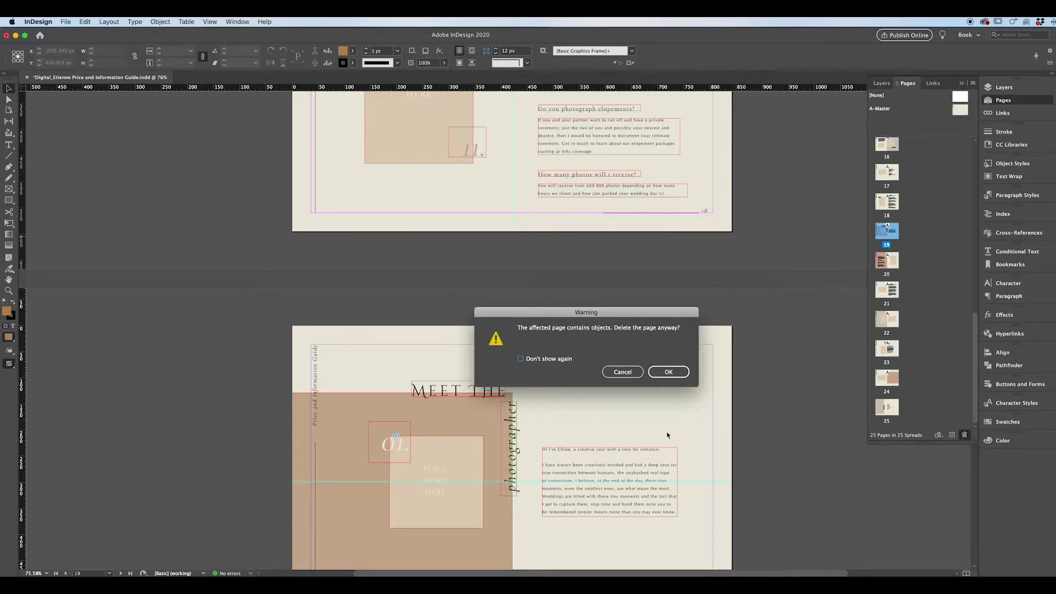
click(668, 372)
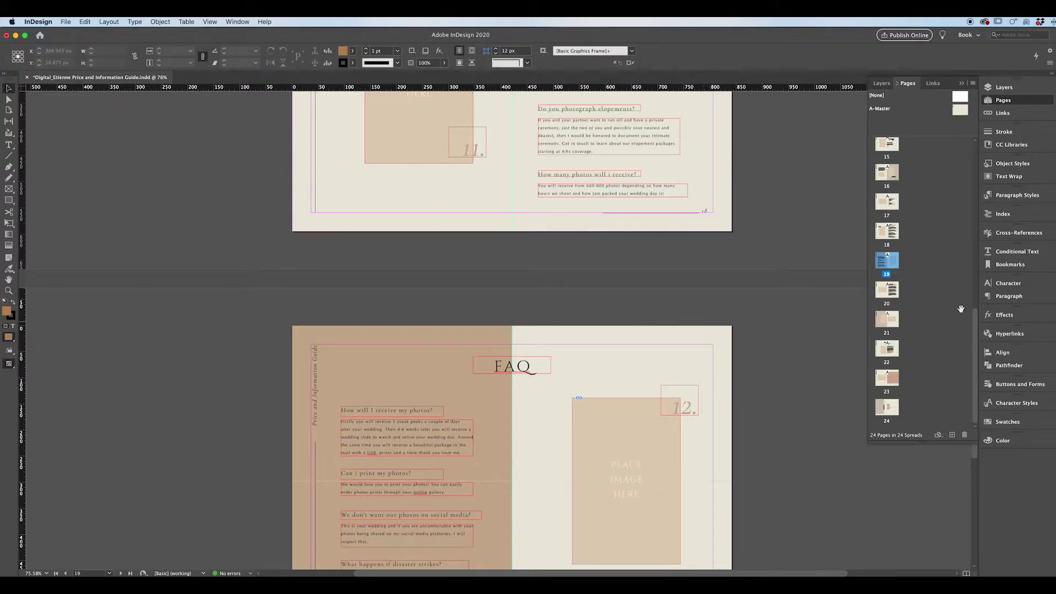
Step: On page 4, select the introductory body text, view its character formatting, and locate the Character entry among the available windows
scroll(907, 232, up, 5)
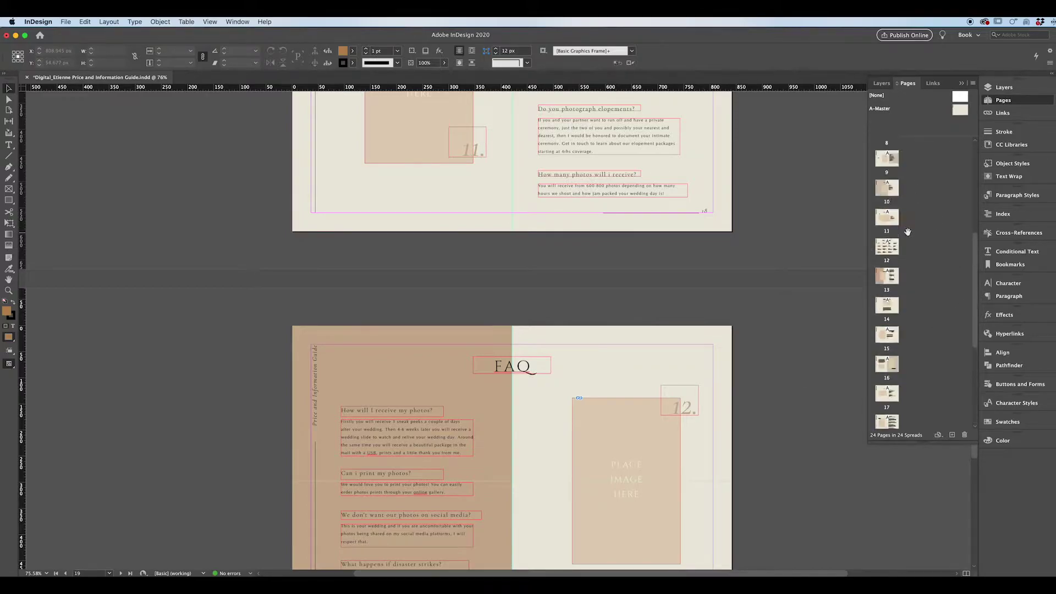
scroll(907, 232, up, 5)
double_click(889, 242)
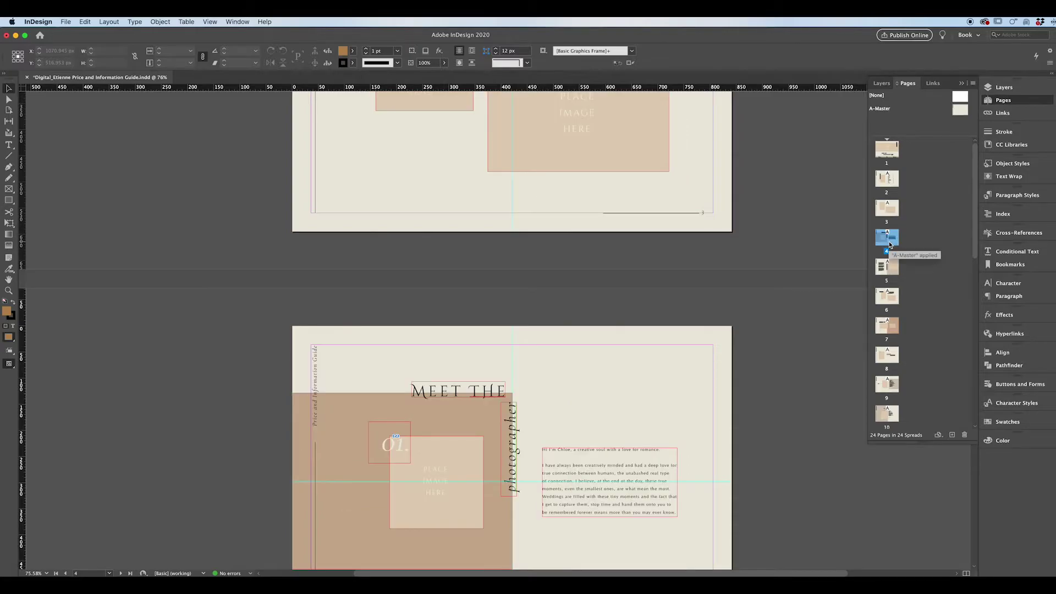
scroll(770, 353, down, 5)
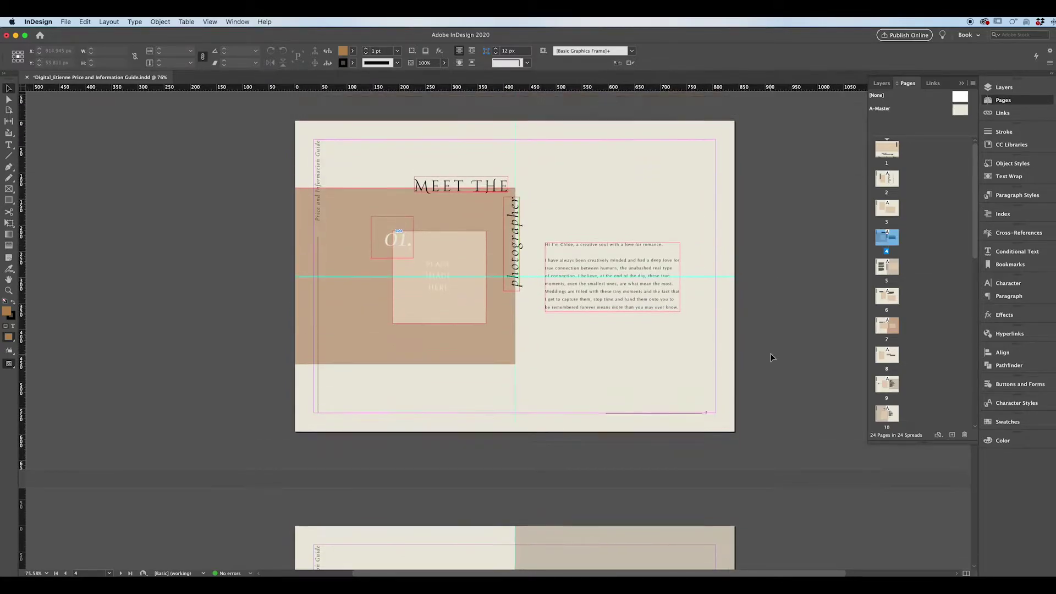
scroll(770, 356, up, 2)
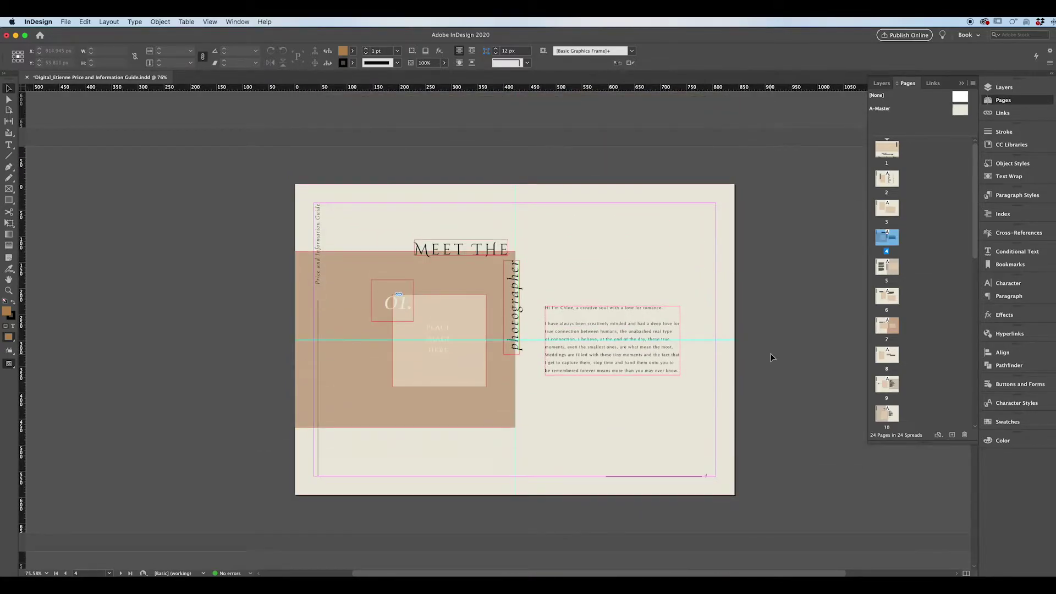
click(585, 318)
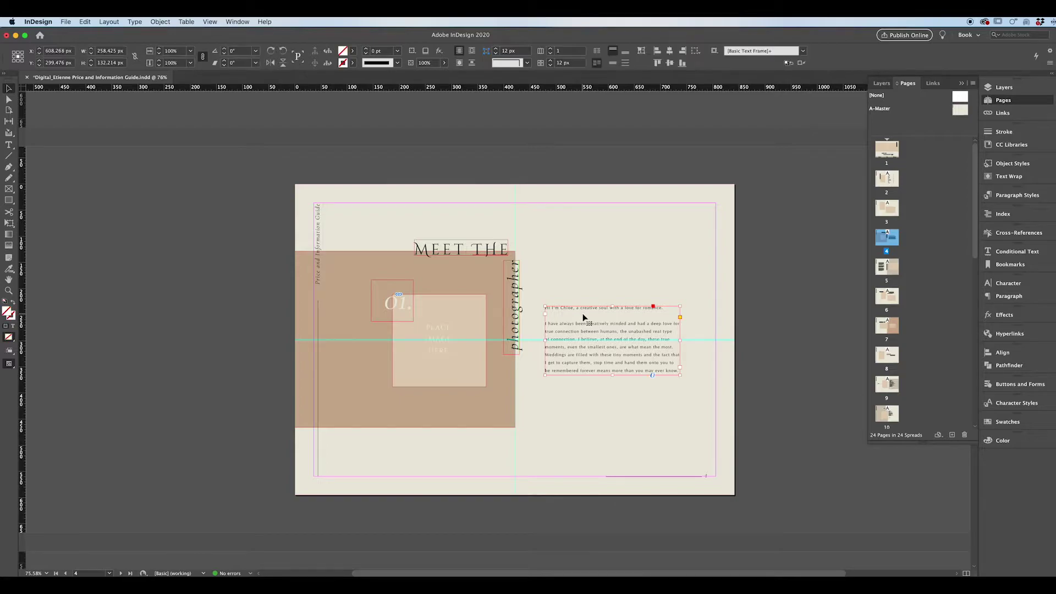
click(513, 288)
click(601, 325)
click(1031, 282)
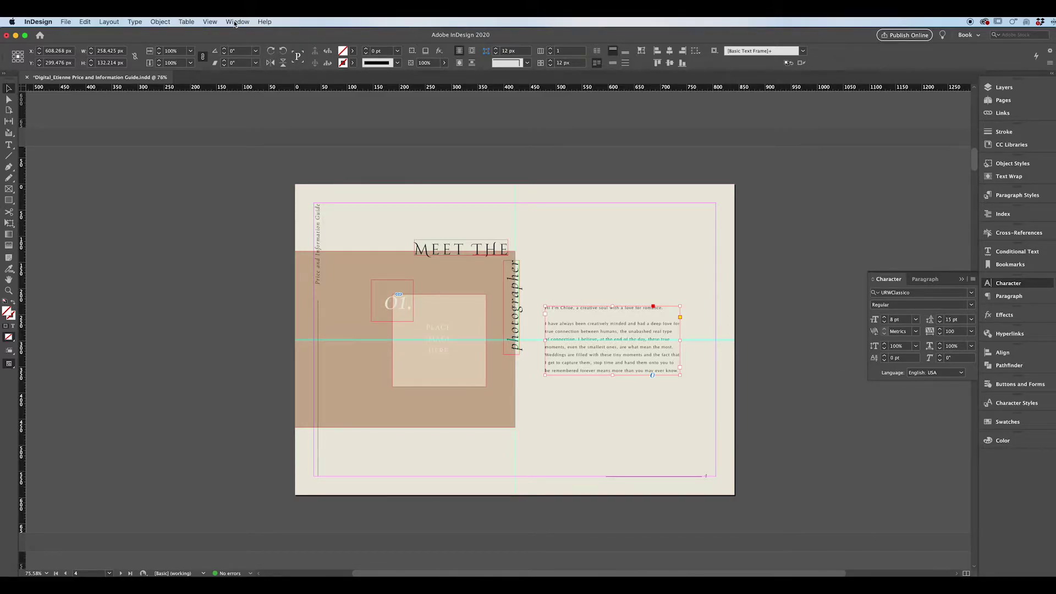
click(237, 22)
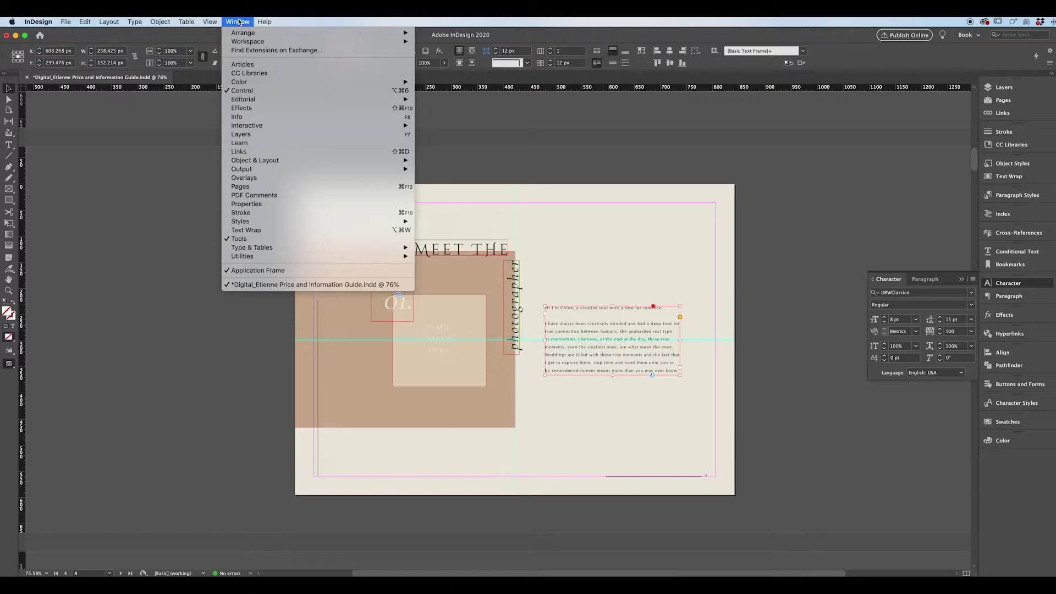
mouse_move(385, 247)
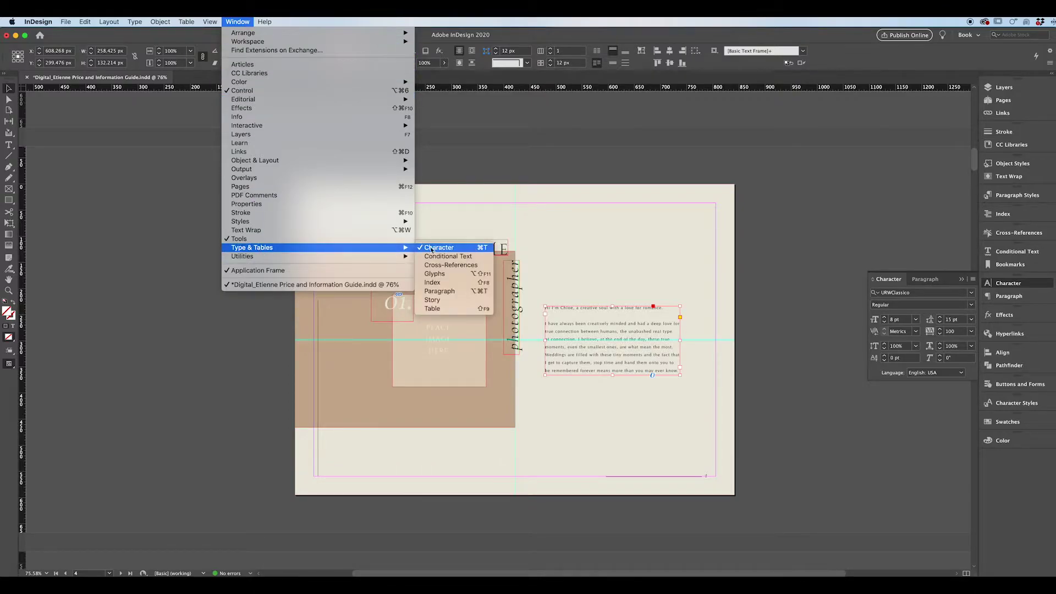
click(831, 234)
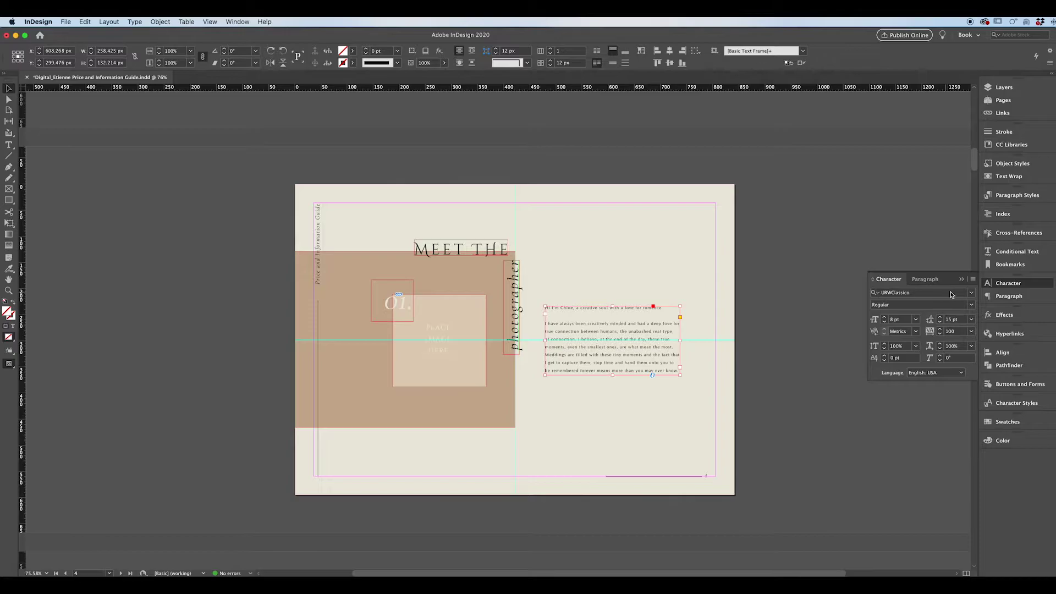
Step: Preview the available fonts for the selected body text, keeping URWClassico
click(896, 294)
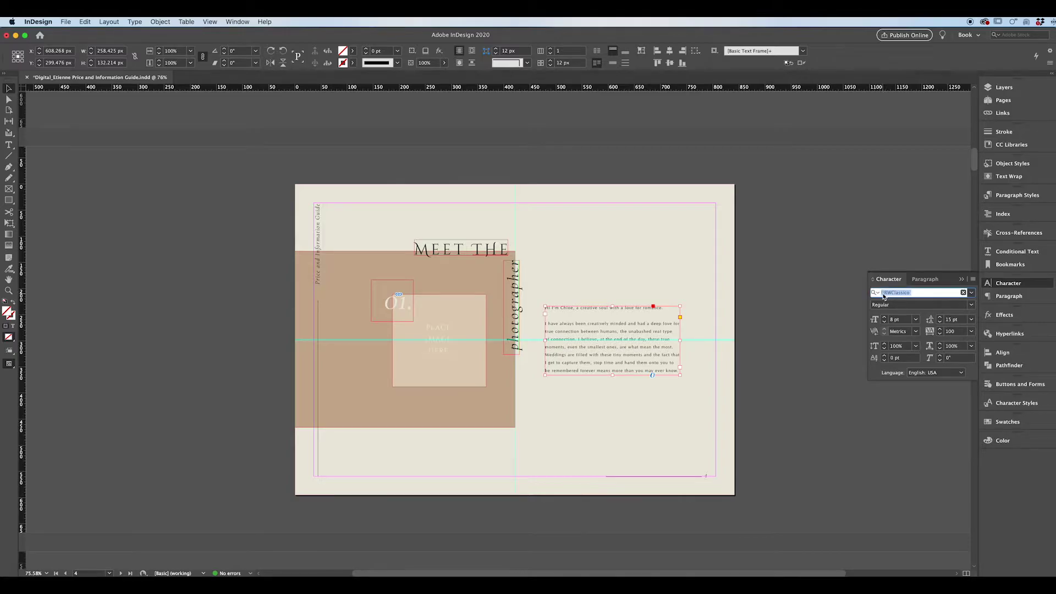
click(971, 294)
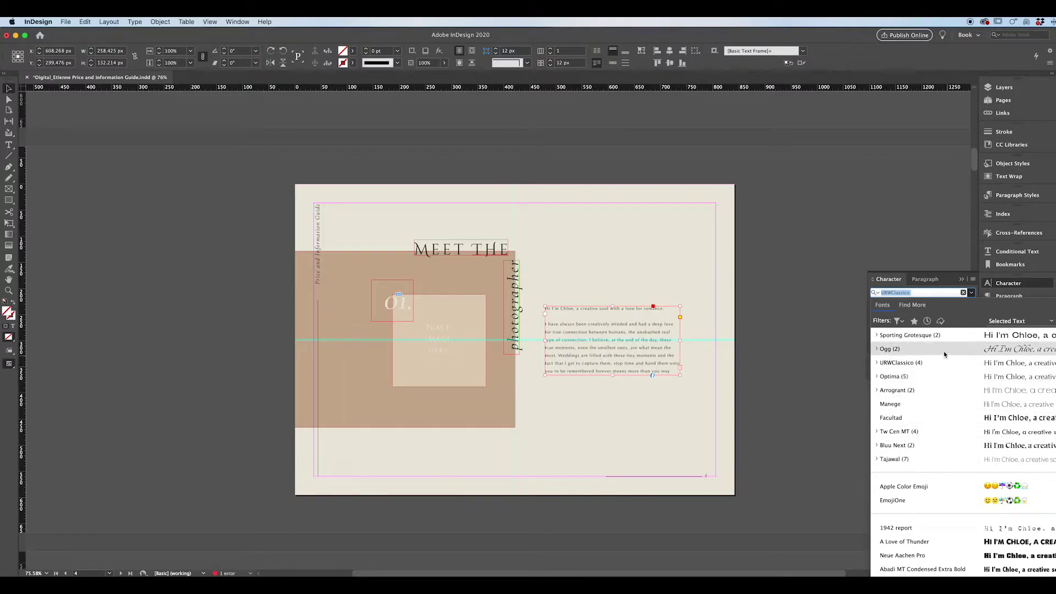
click(949, 358)
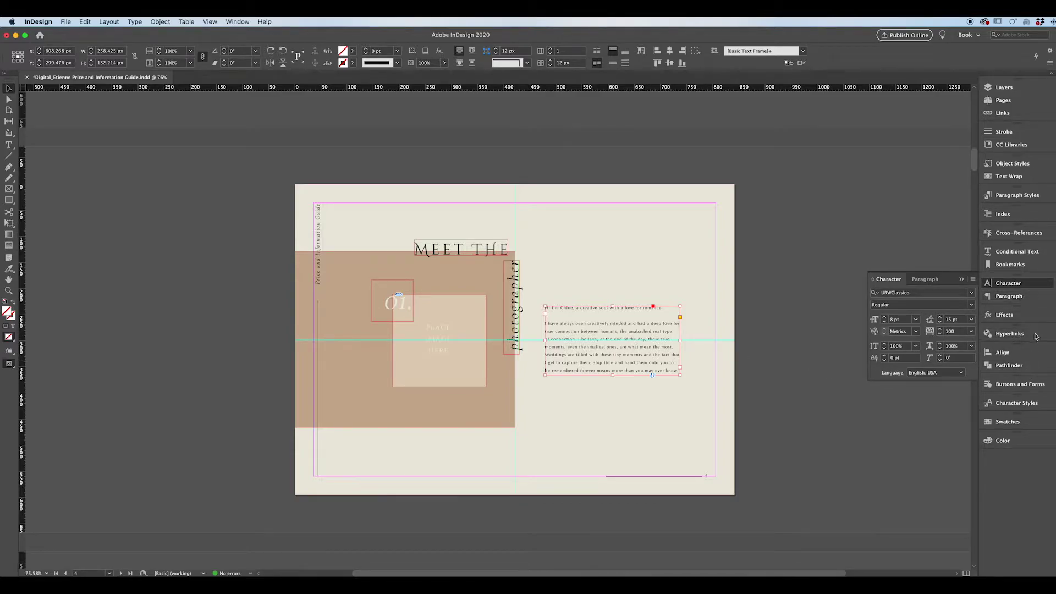
Step: Show the document's paragraph styles for the selected body text and locate the Paragraph Styles entry among the available windows
click(1021, 198)
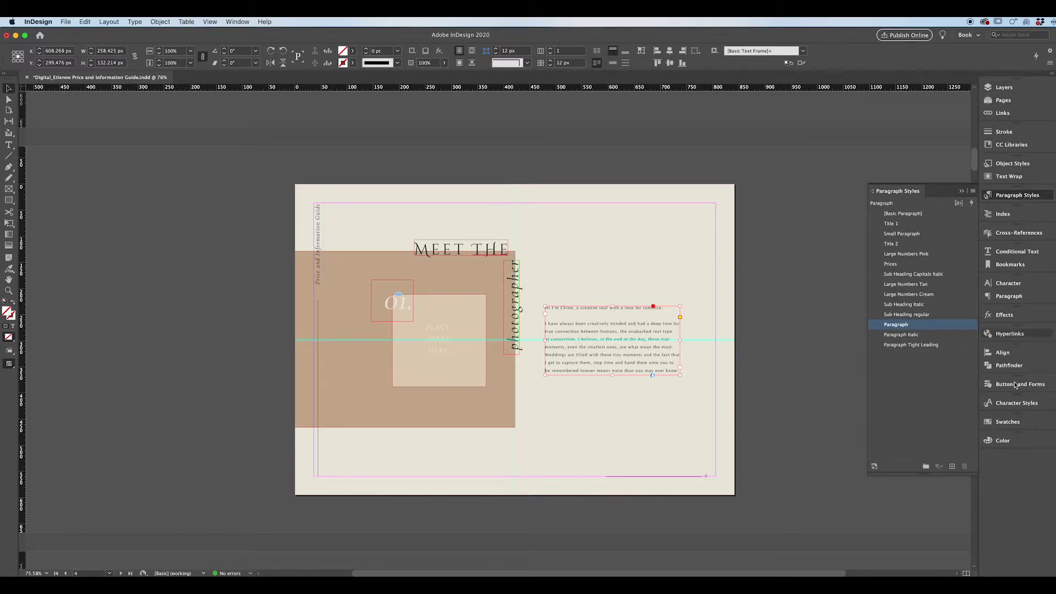
click(237, 22)
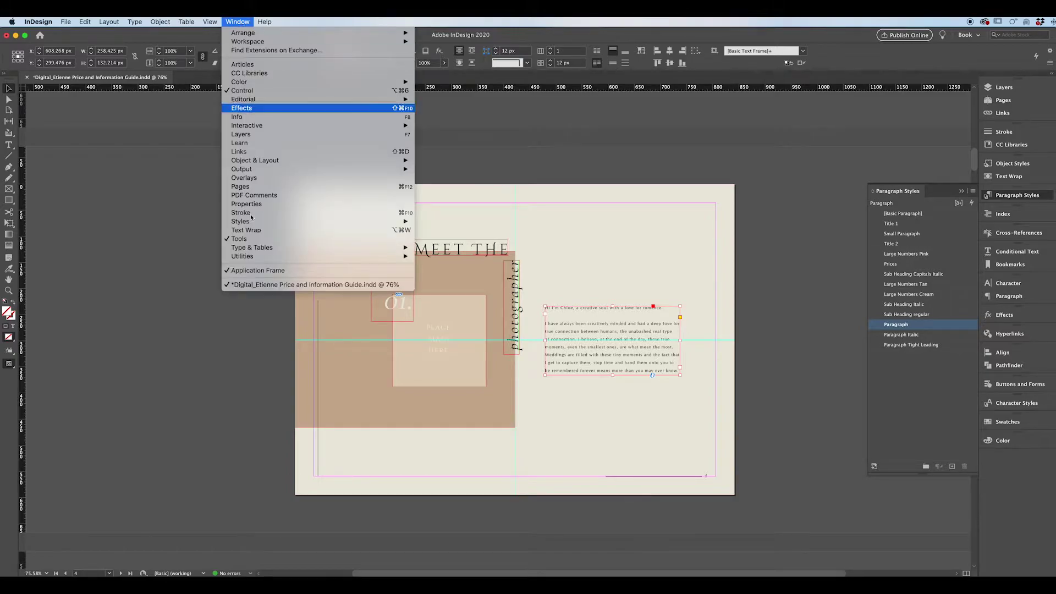
mouse_move(255, 221)
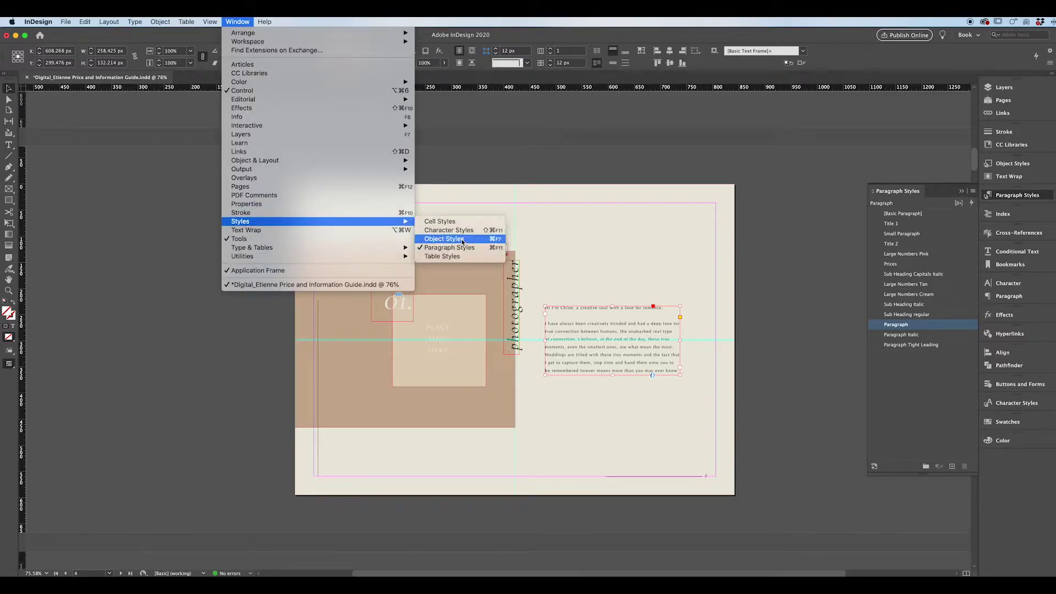
click(443, 248)
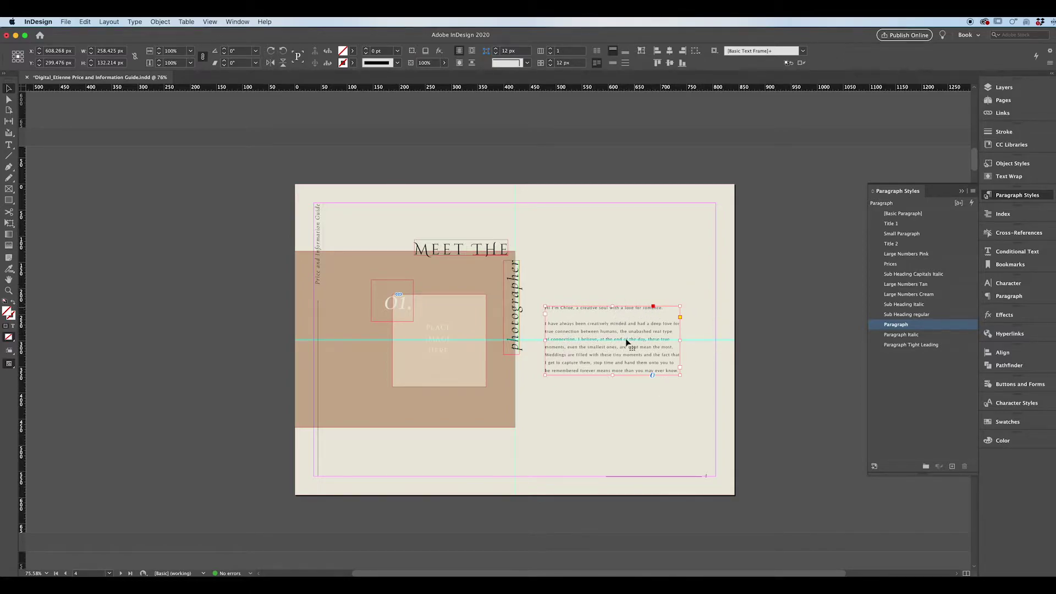
Step: Check which paragraph styles the body text, "MEET THE", "photographer" and "01." frames use, and open the Paragraph style's options
click(762, 279)
click(653, 324)
click(491, 252)
click(511, 284)
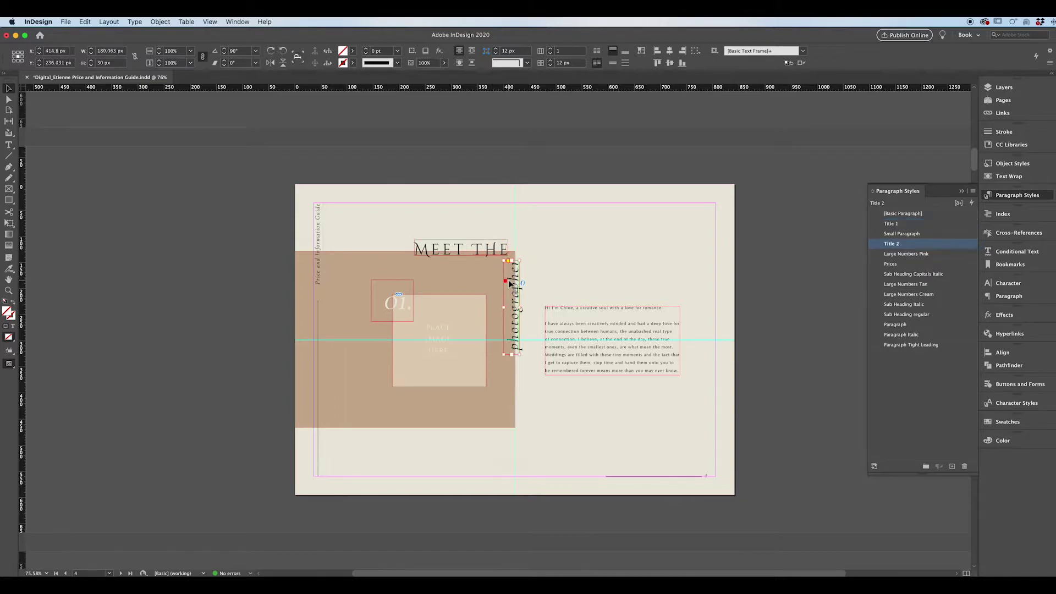
click(478, 252)
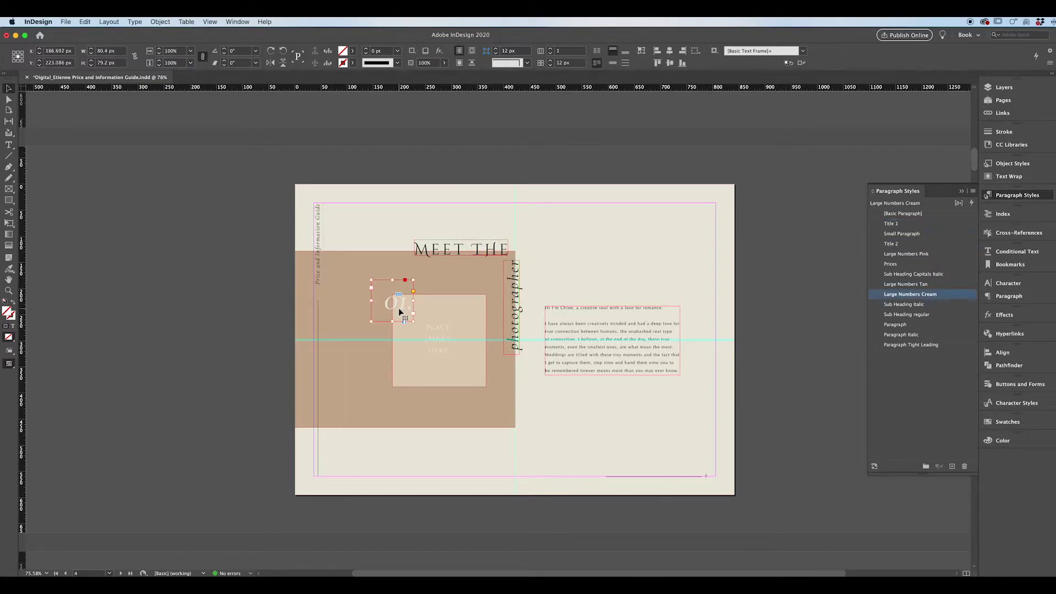
click(512, 297)
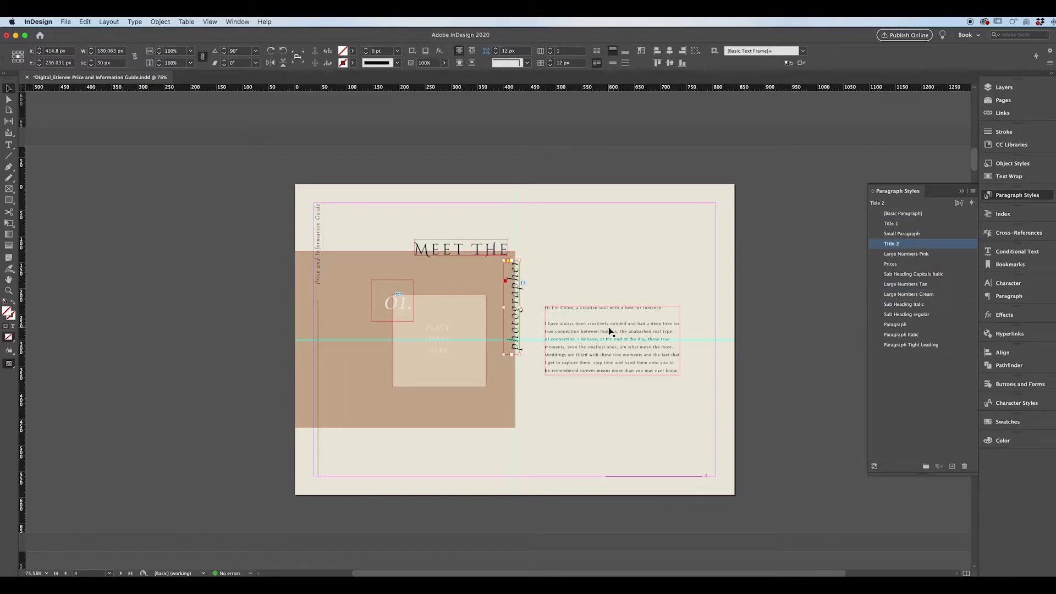
click(628, 332)
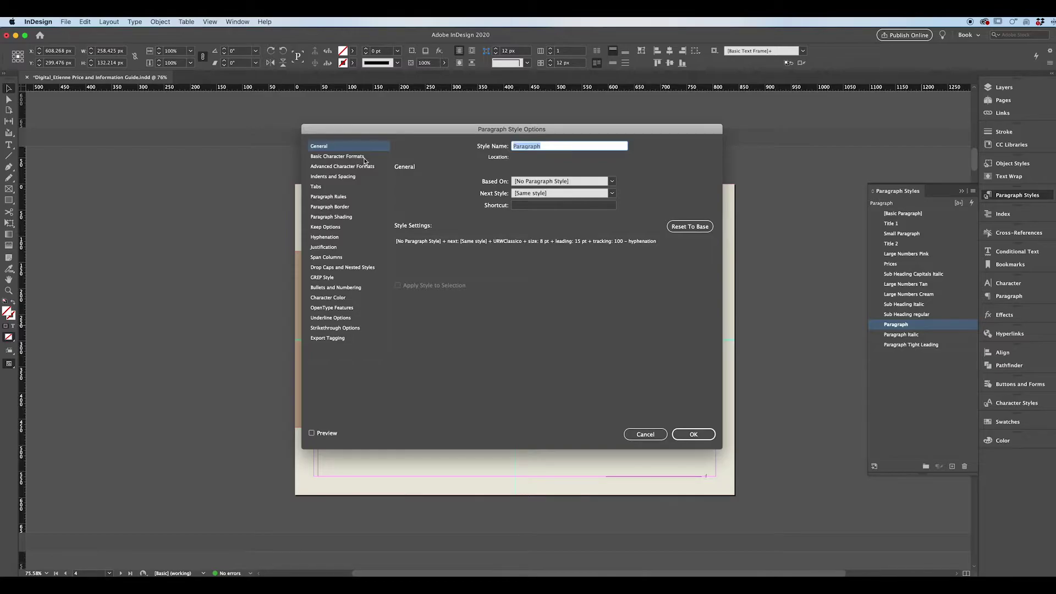
Step: Set the Paragraph style's font family to Lato in its basic character formats
click(362, 159)
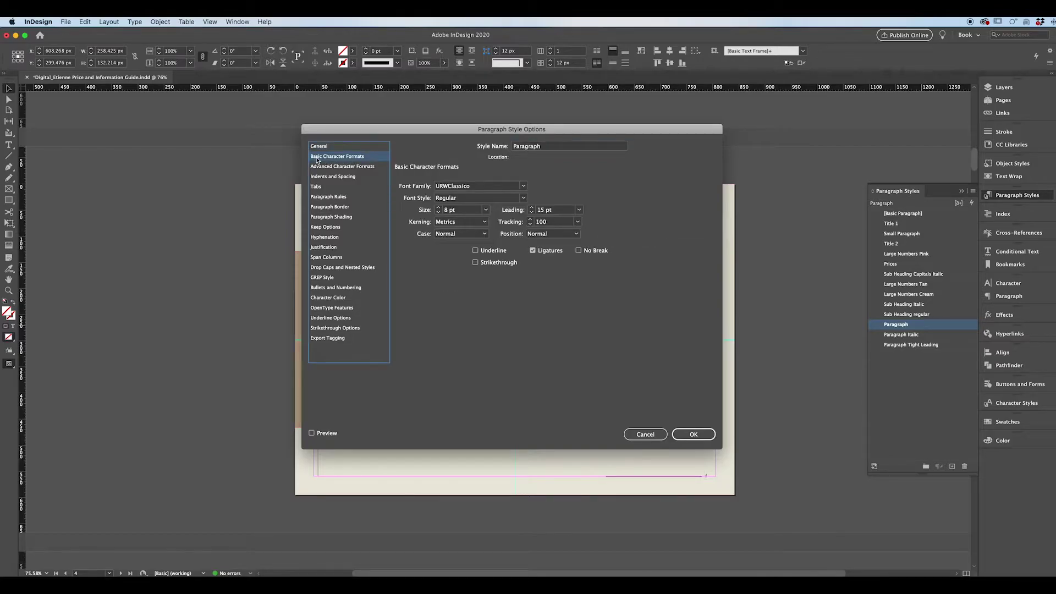
click(524, 187)
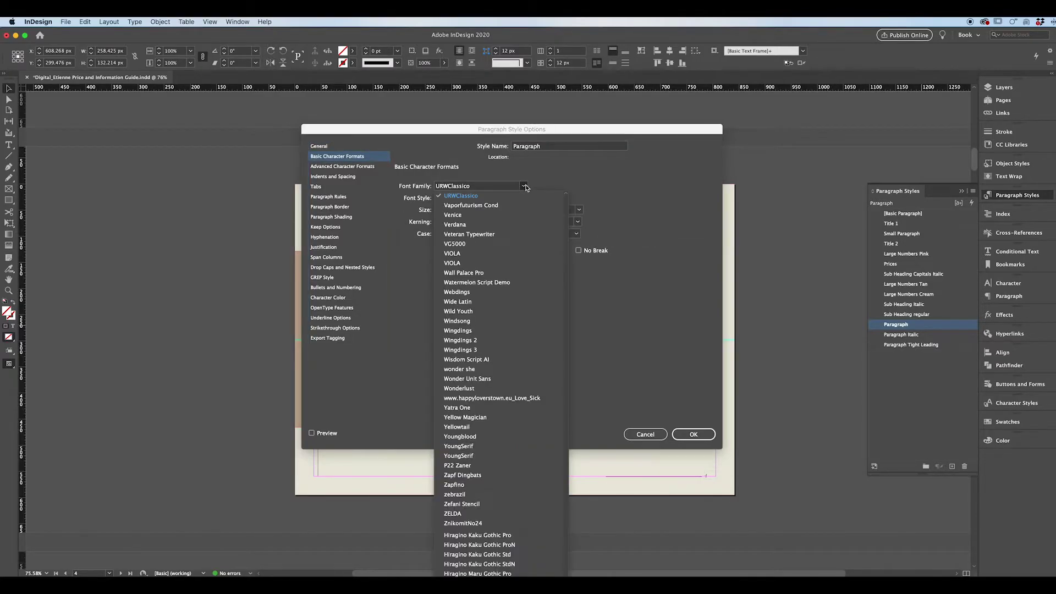
scroll(511, 491, down, 5)
scroll(511, 491, down, 10)
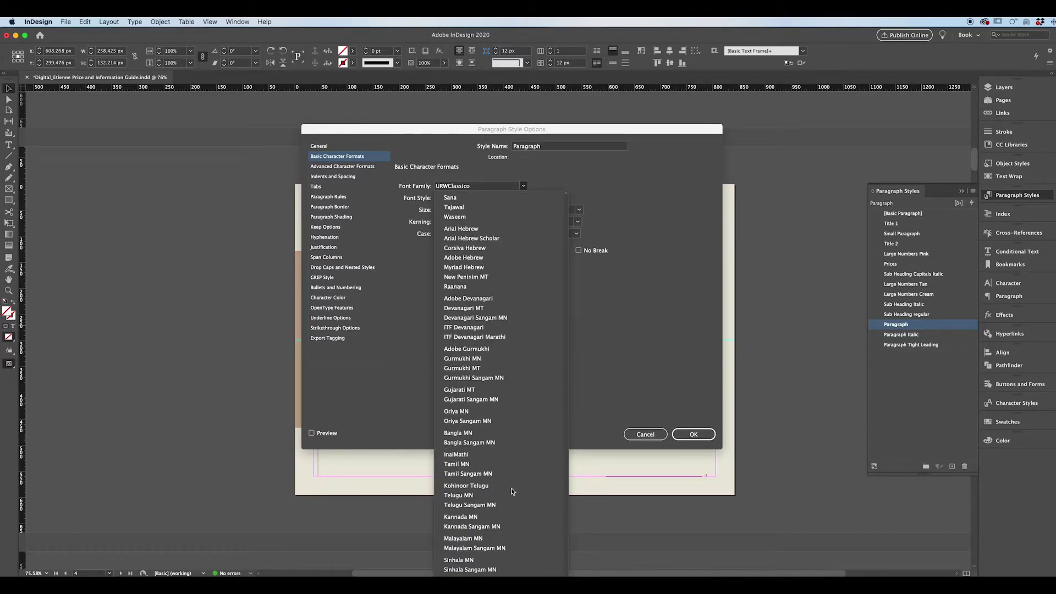
scroll(511, 491, down, 15)
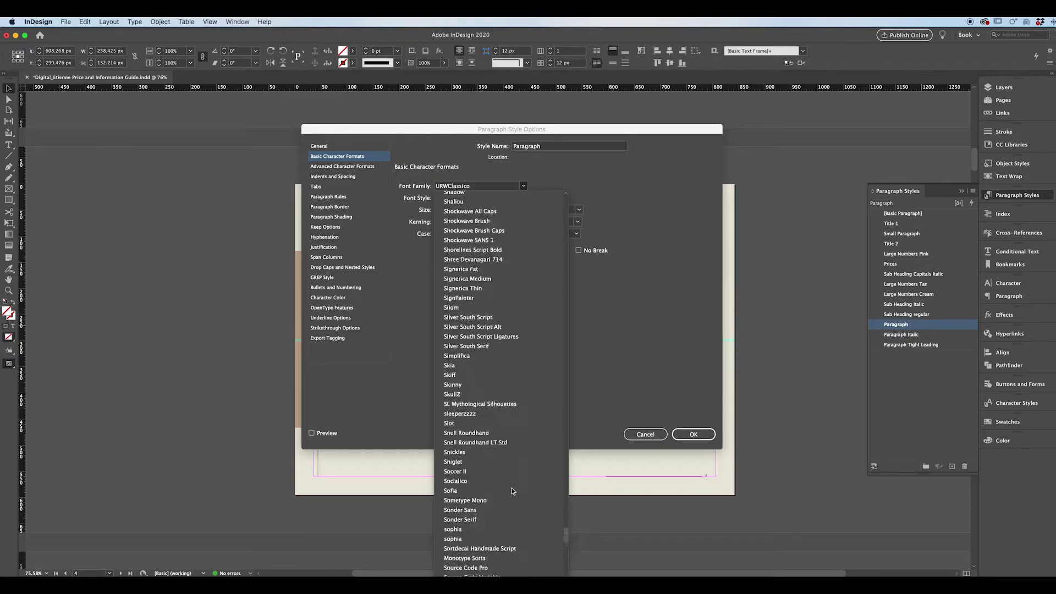
scroll(511, 491, up, 5)
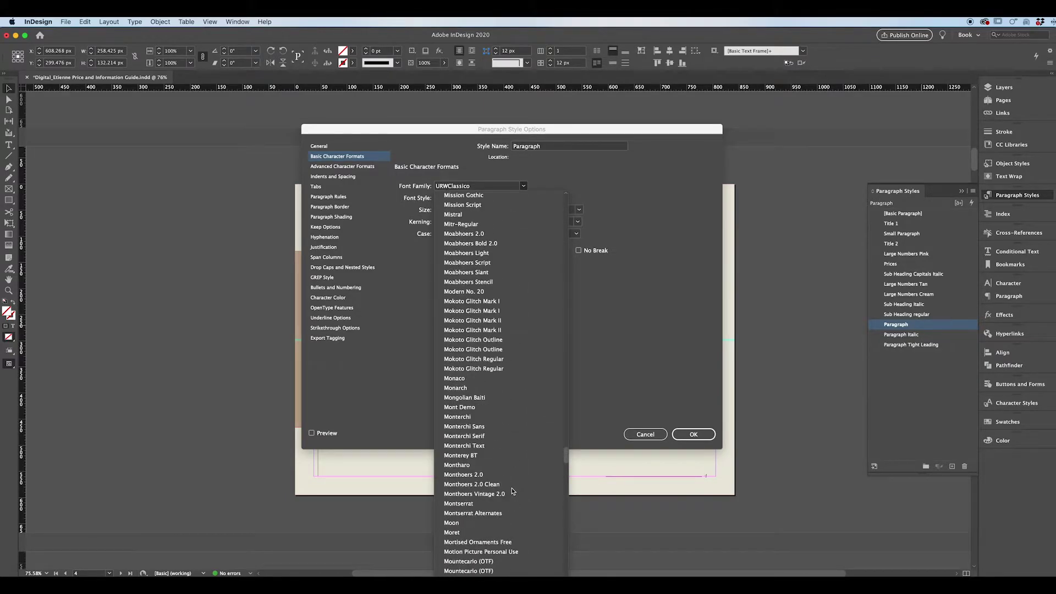
scroll(511, 457, up, 15)
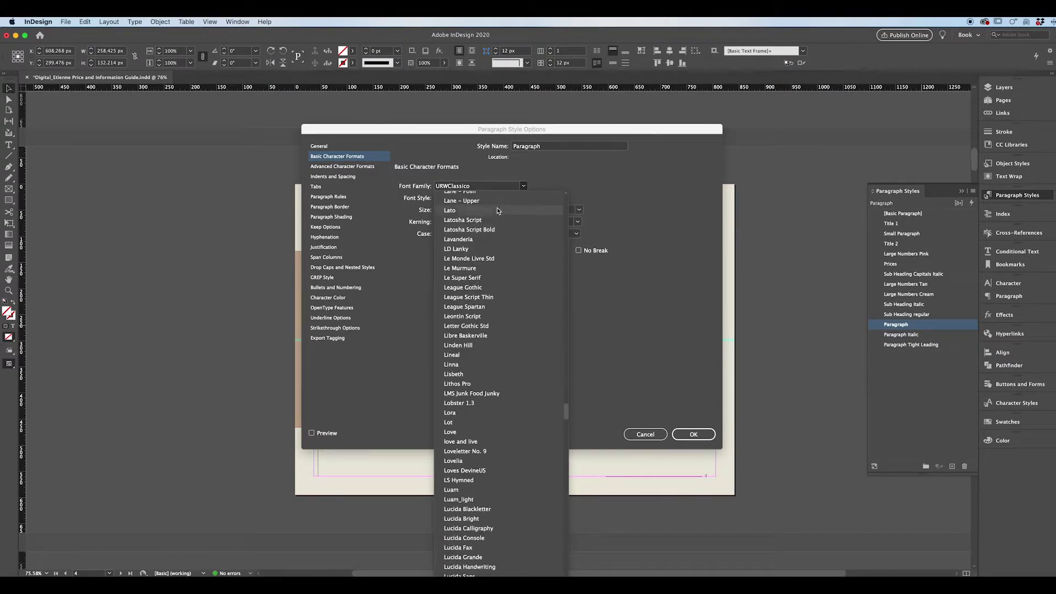
click(499, 212)
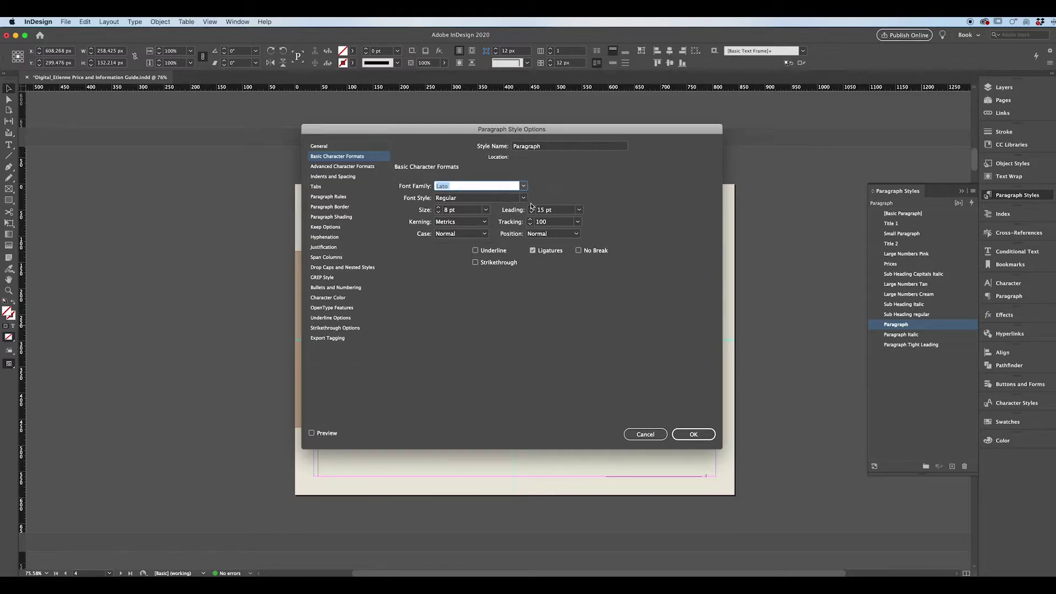
Step: Increase the Paragraph style's font size, set its character color to R=184 G=138 B=83, and apply the style changes
click(439, 208)
click(438, 208)
click(438, 208)
click(329, 298)
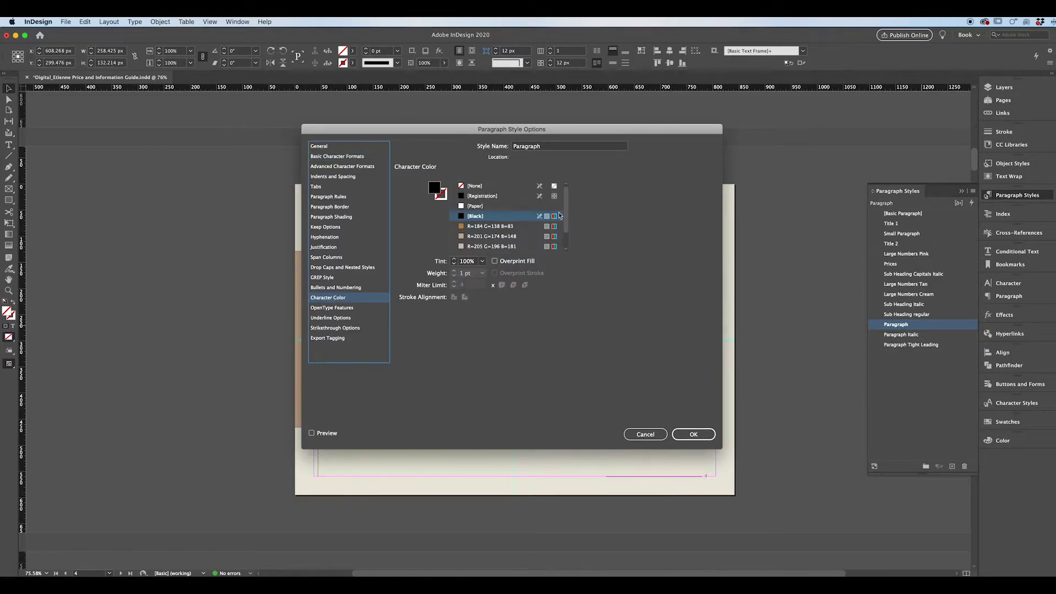
click(488, 226)
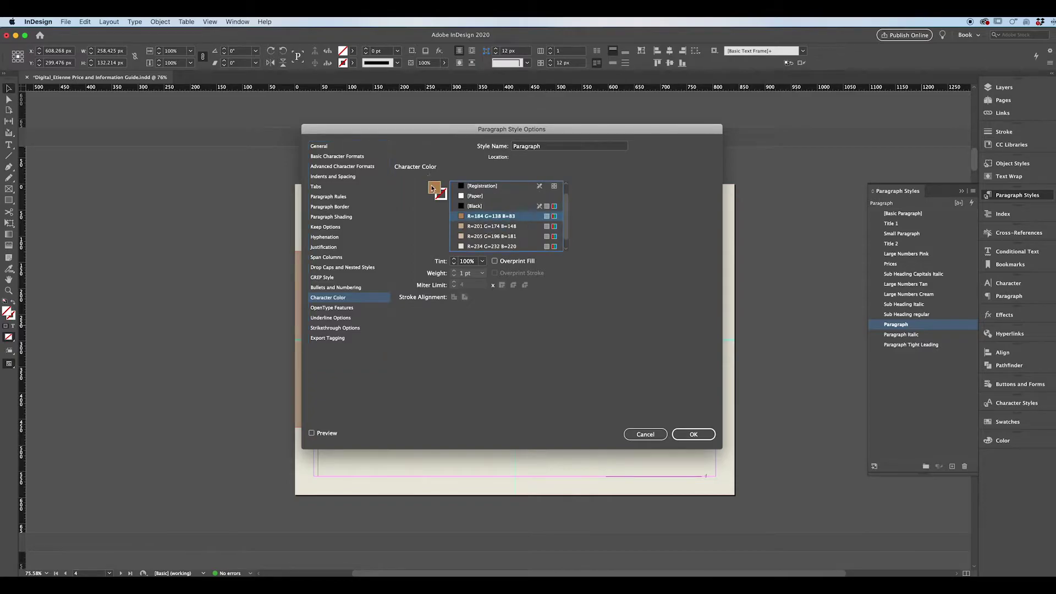
click(694, 434)
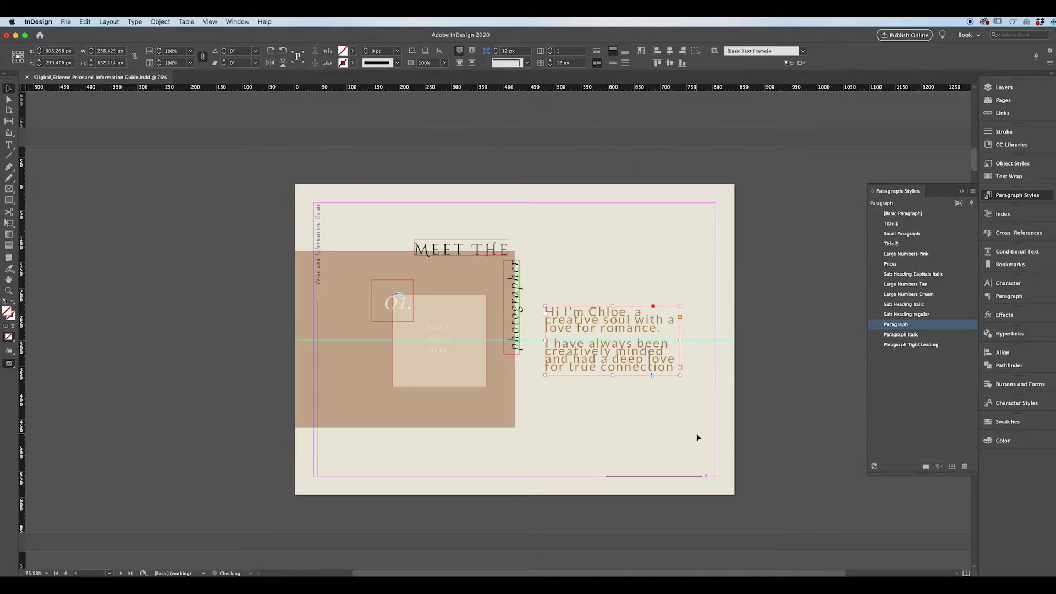
Step: Extend the body text frame on page 4 to about 270 px high and check the restyled body text on the following pages
drag(630, 376, 616, 447)
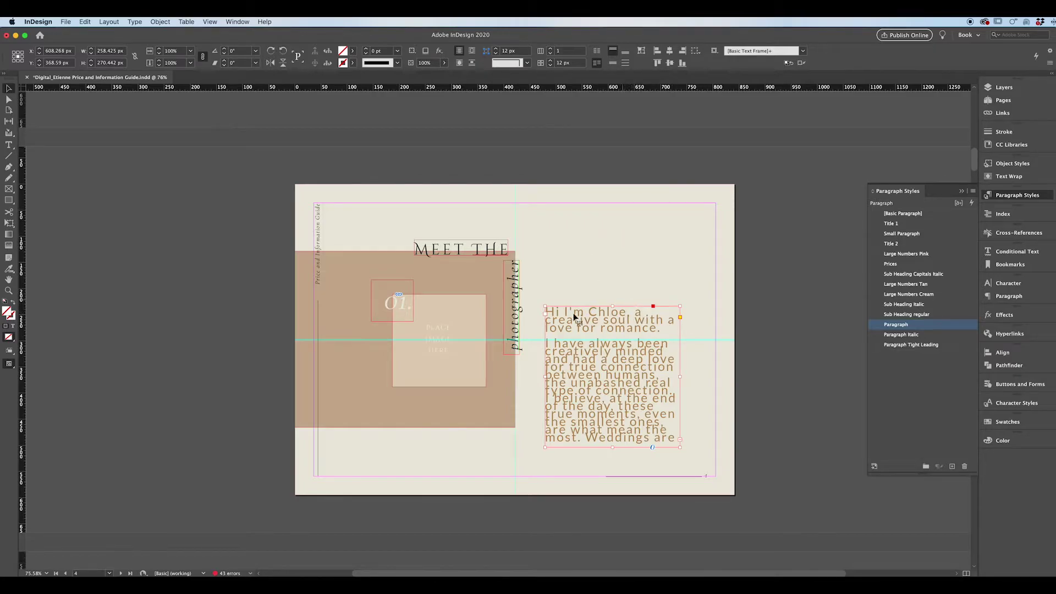
scroll(550, 286, down, 10)
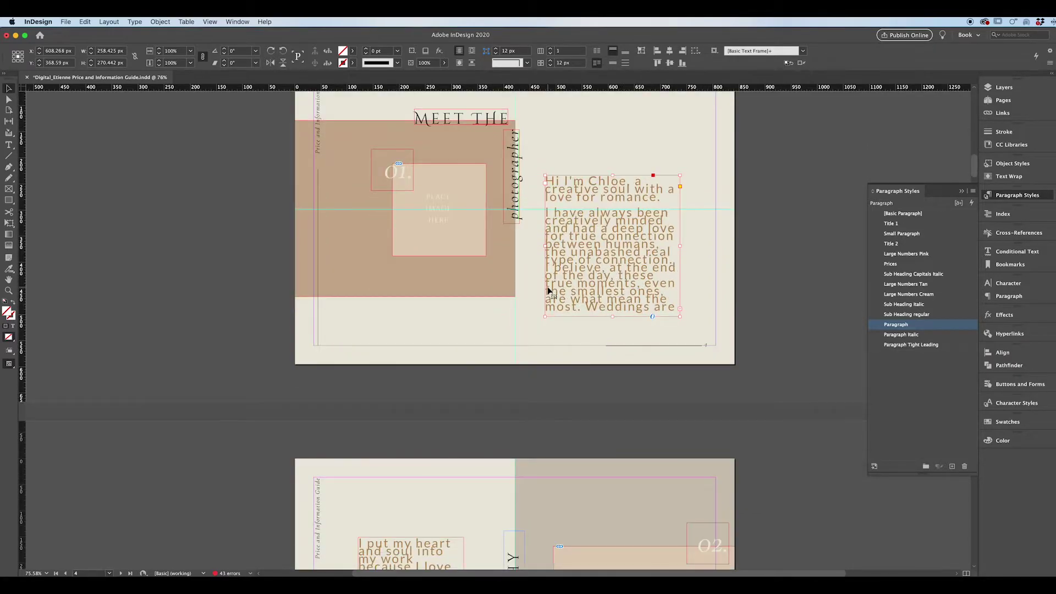
scroll(547, 286, down, 5)
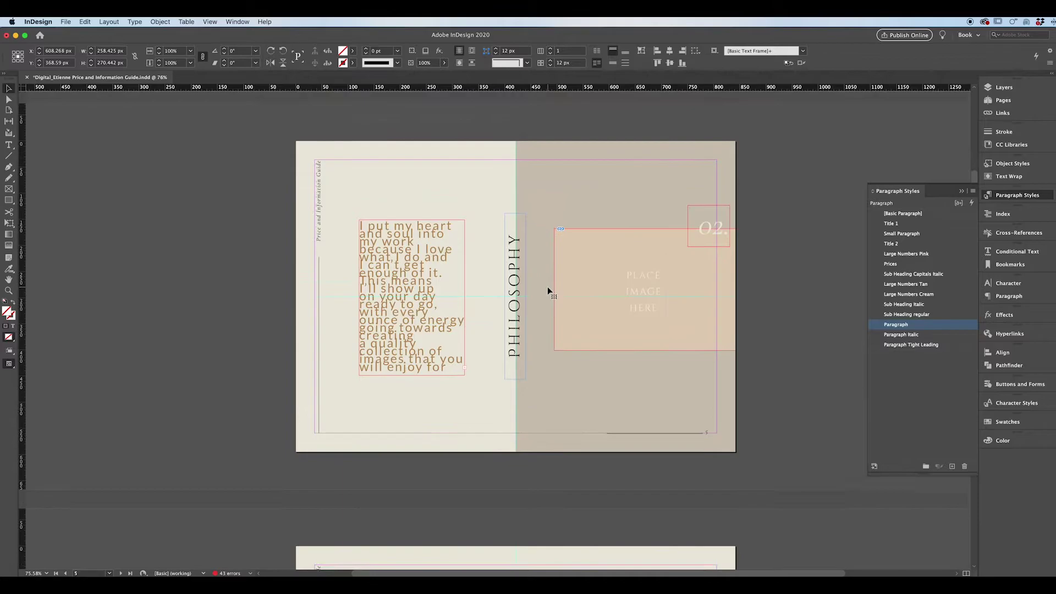
click(445, 240)
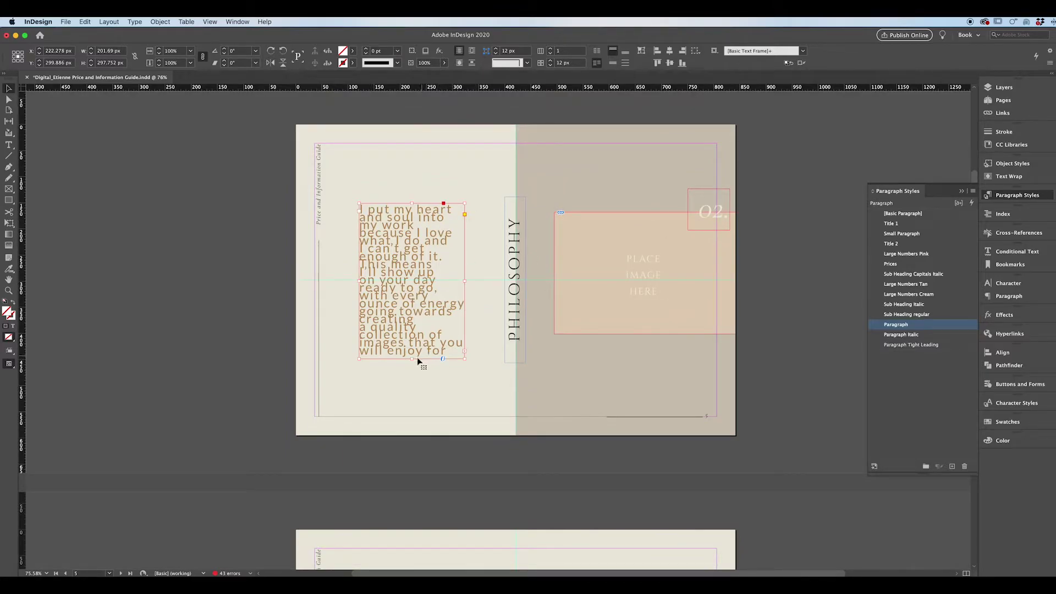
scroll(478, 272, down, 10)
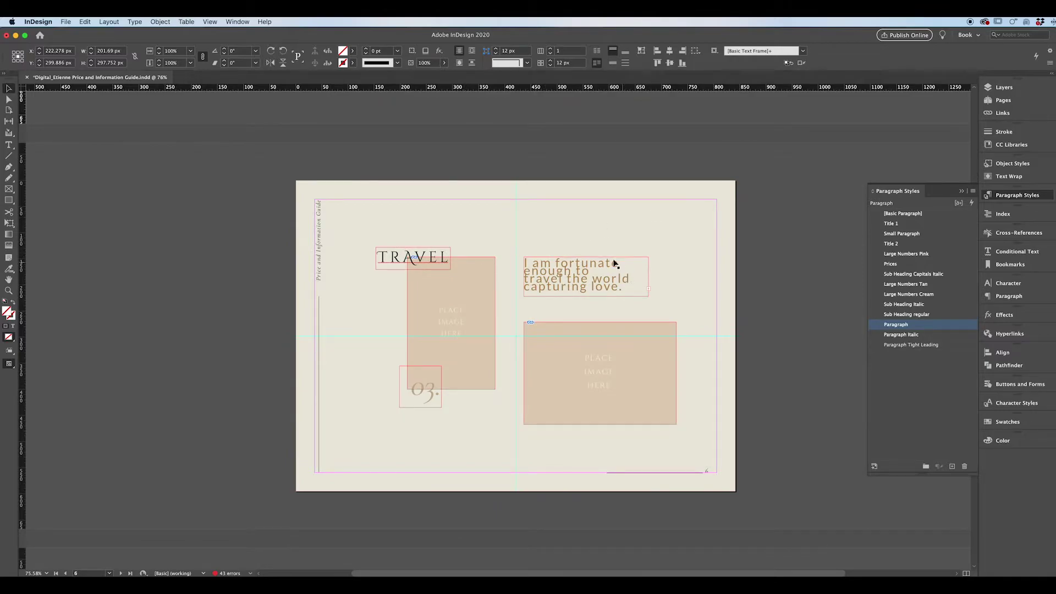
scroll(640, 355, down, 1)
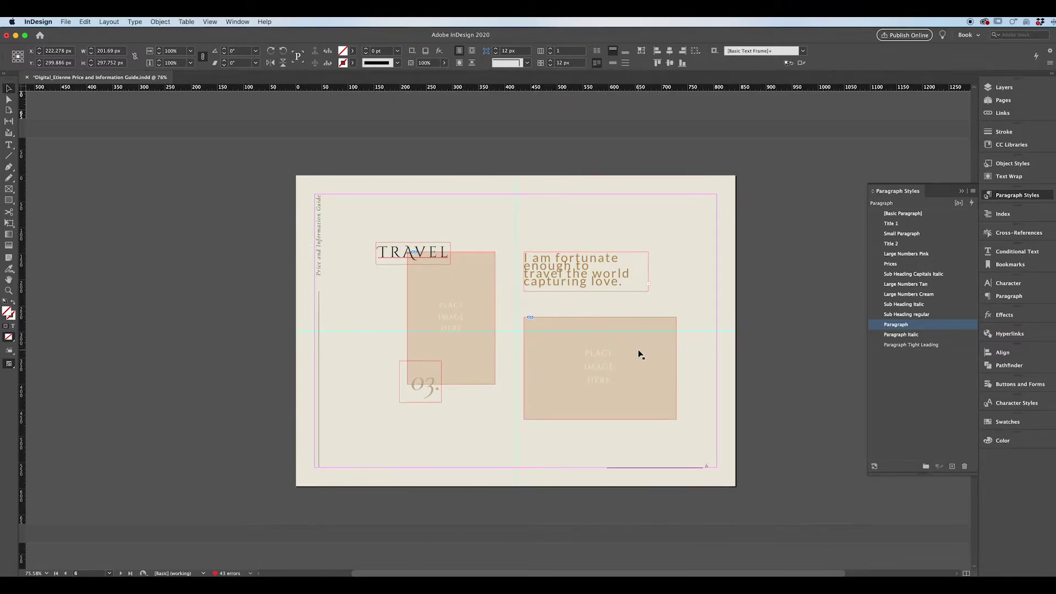
scroll(639, 353, down, 10)
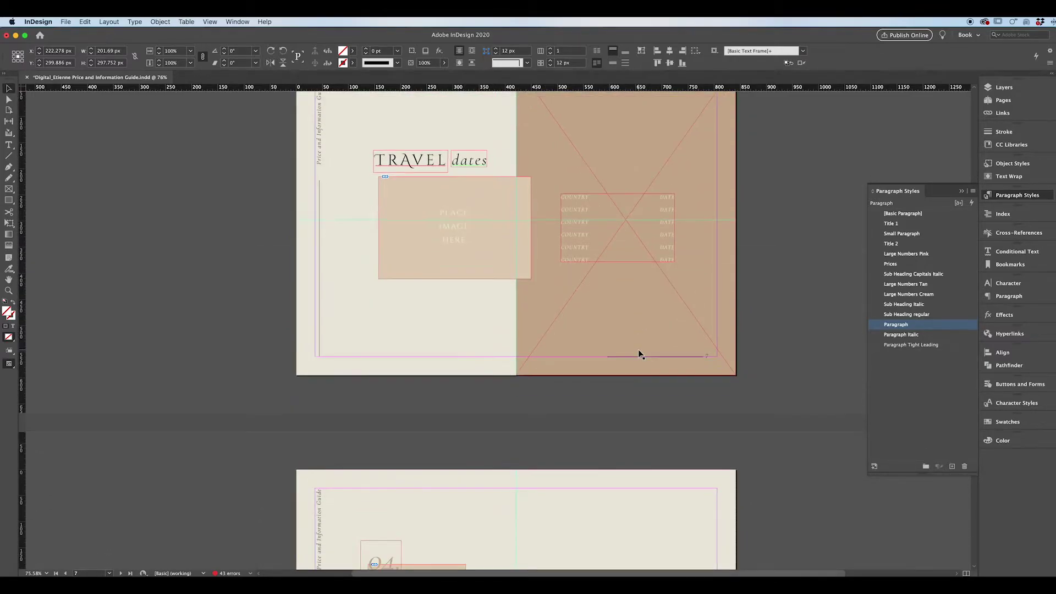
scroll(640, 353, down, 10)
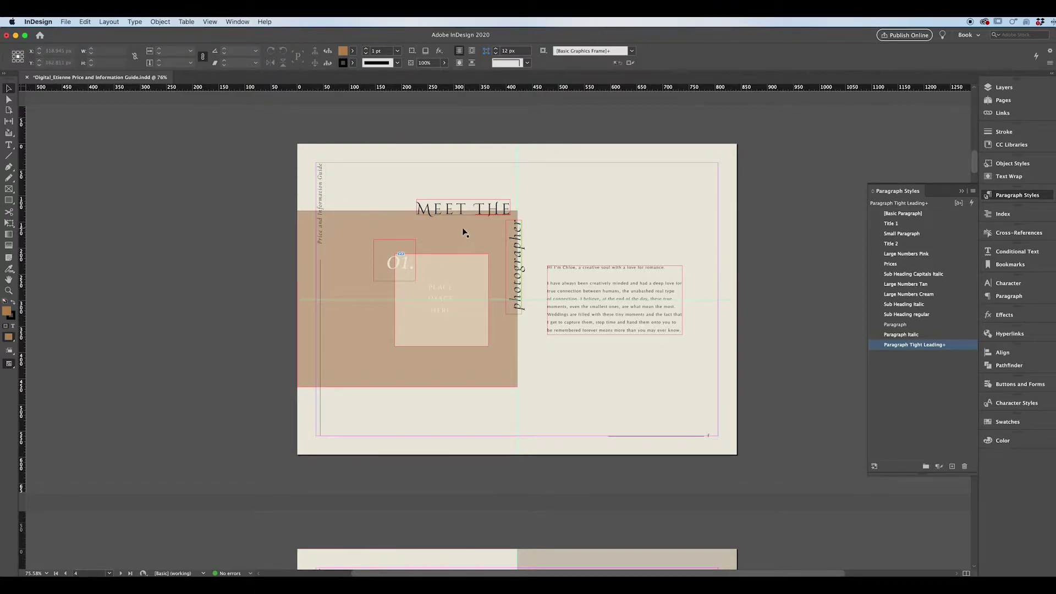
Step: Draw a text frame about 321 by 188 px above the body text on page 4, enter sample text, and delete the frame
click(9, 146)
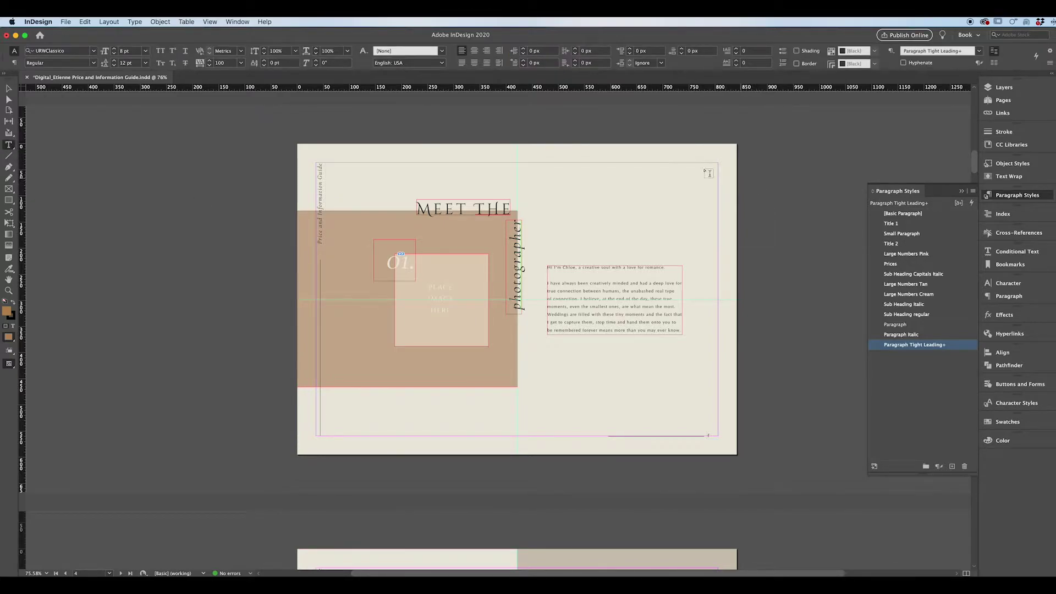
drag(551, 156, 718, 255)
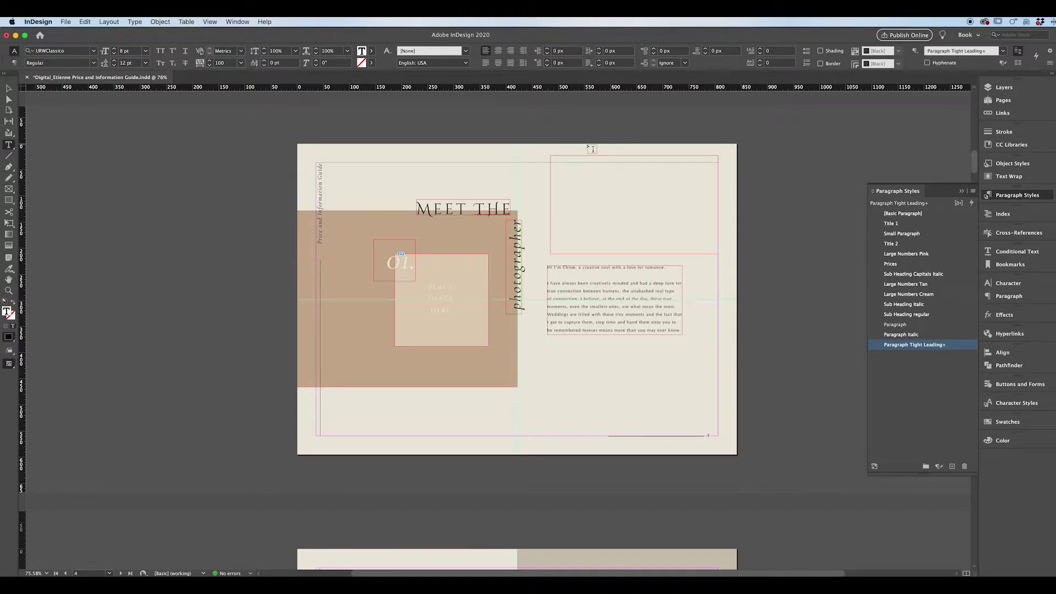
text(buiyui)
key(Escape)
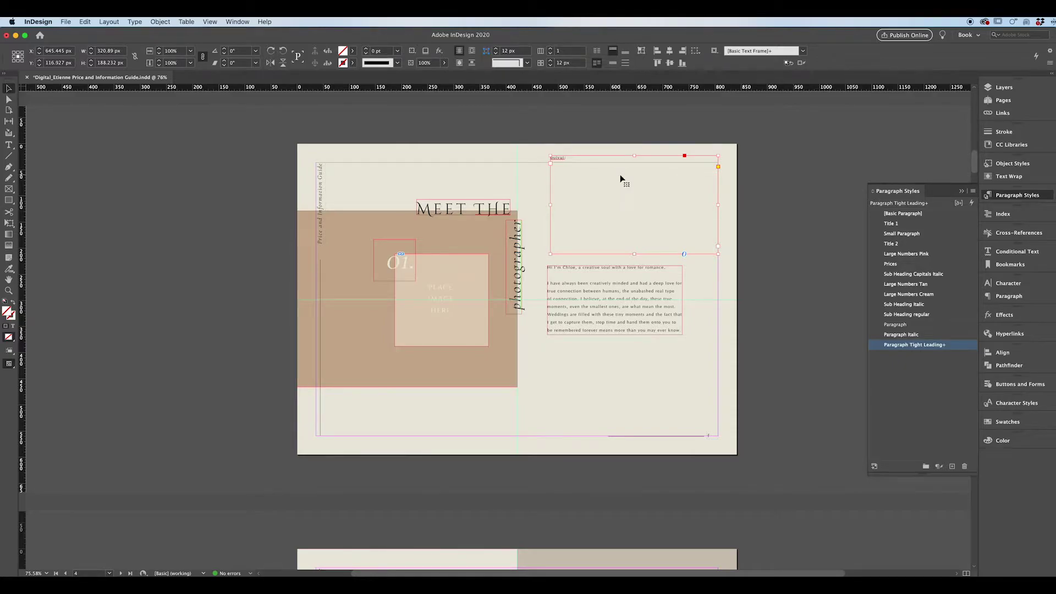
key(Delete)
Step: Shorten the body text frame on page 4, then extend it to about 157 px high
click(625, 278)
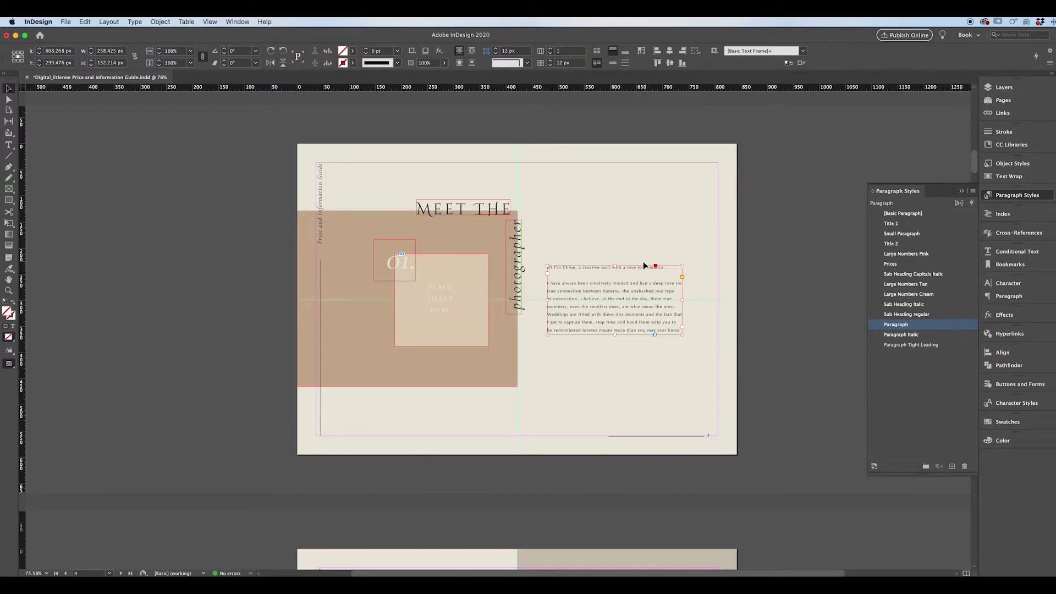
drag(615, 335, 616, 311)
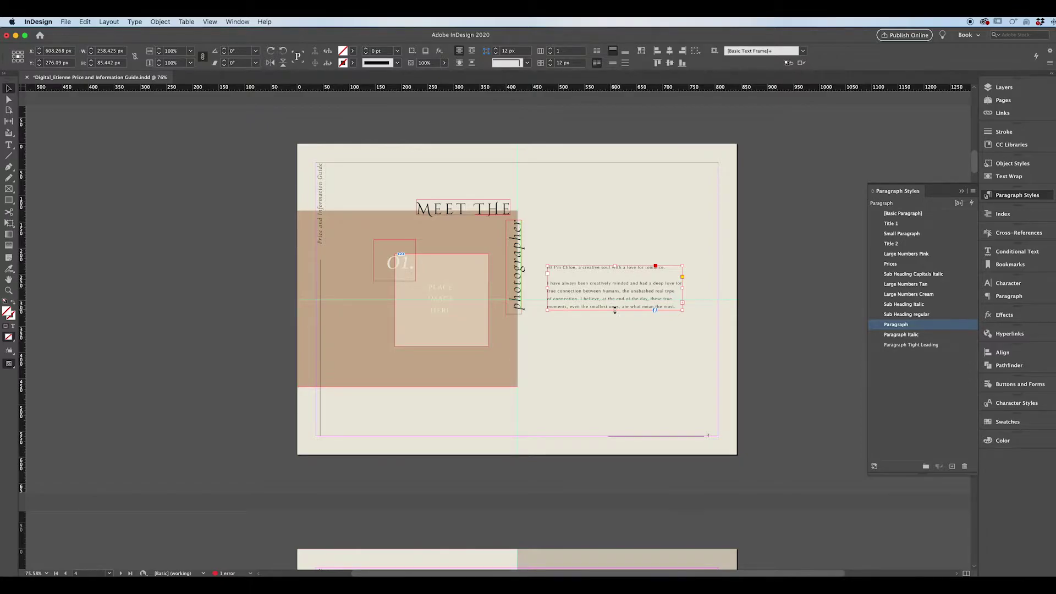
drag(615, 310, 614, 347)
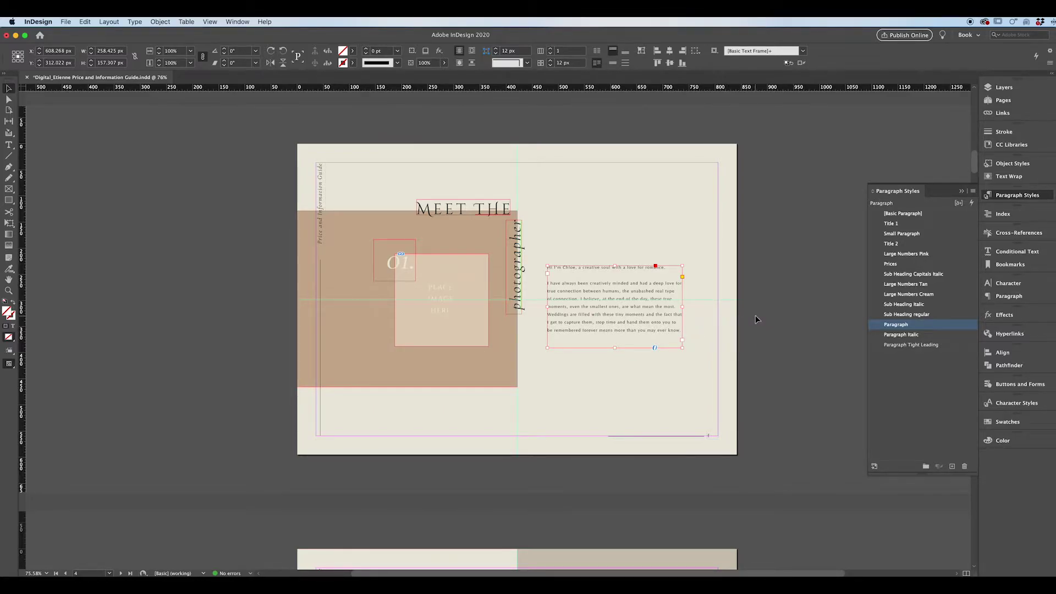
Step: Hide the paragraph styles, show the document's color swatches, and clear the selection on page 4
click(961, 191)
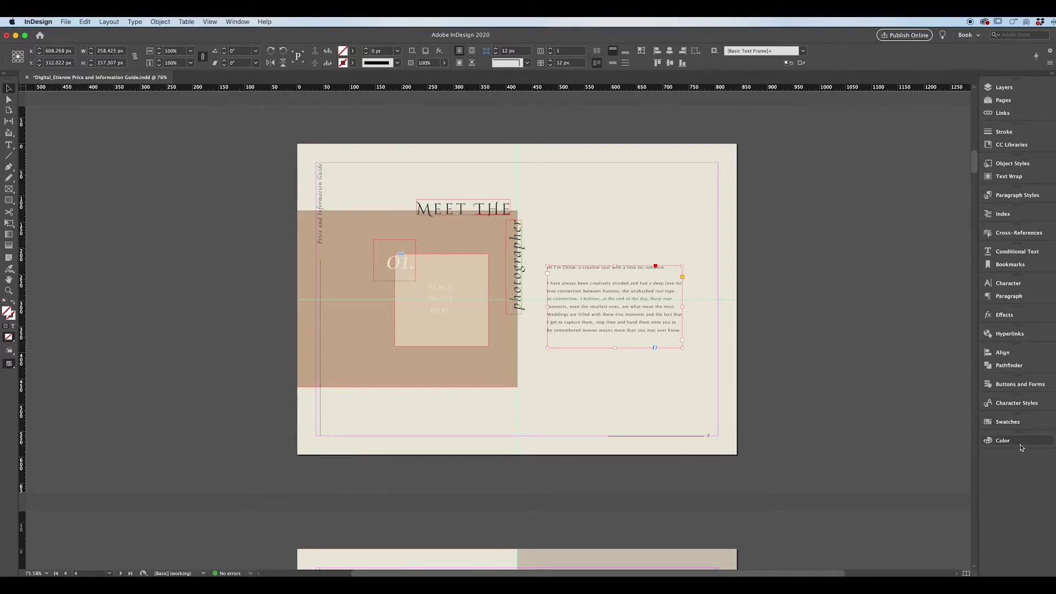
click(241, 23)
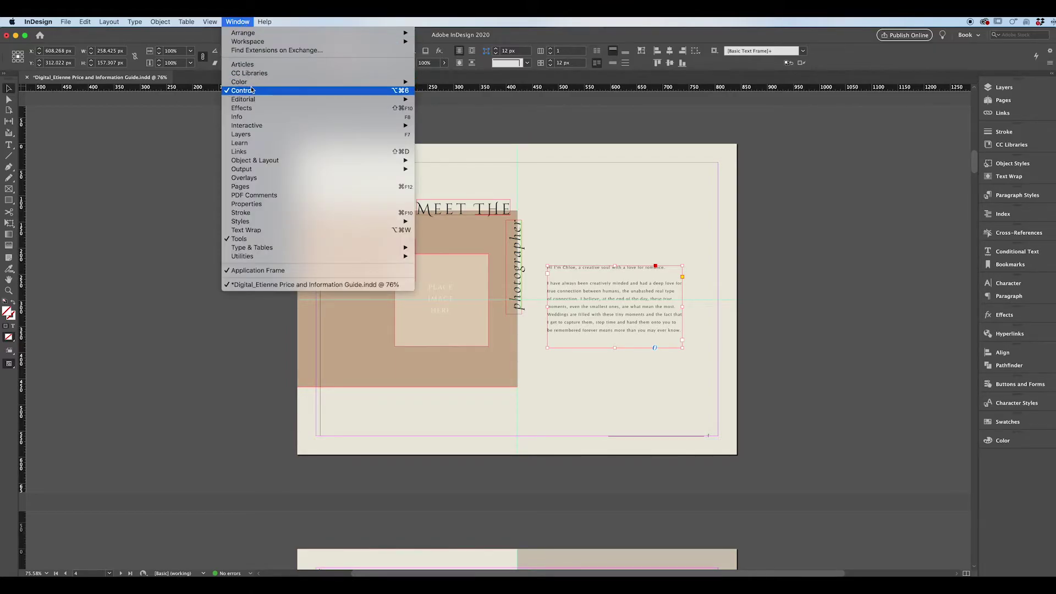
mouse_move(251, 83)
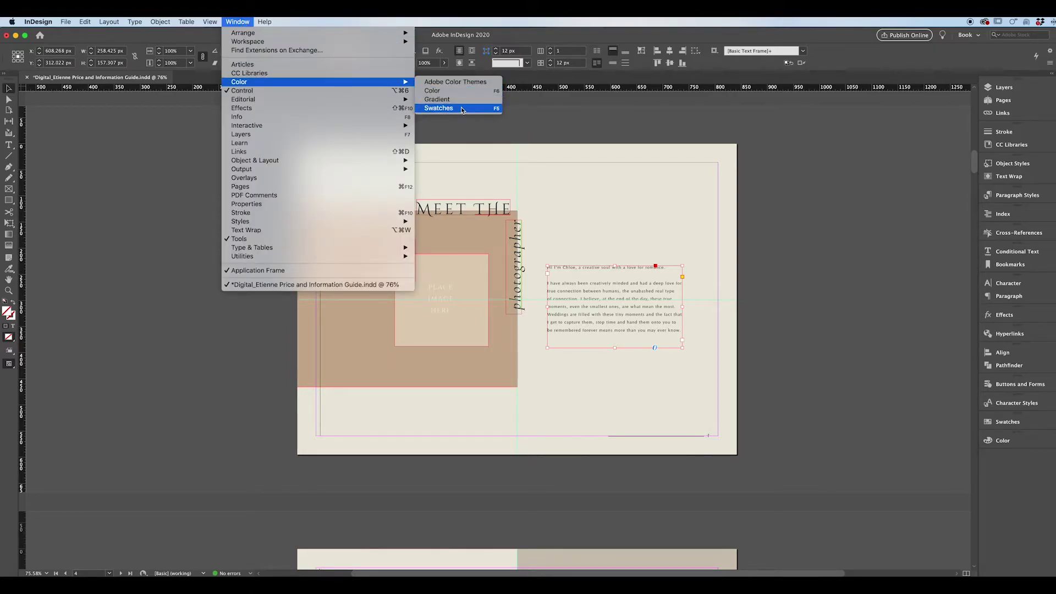
click(461, 109)
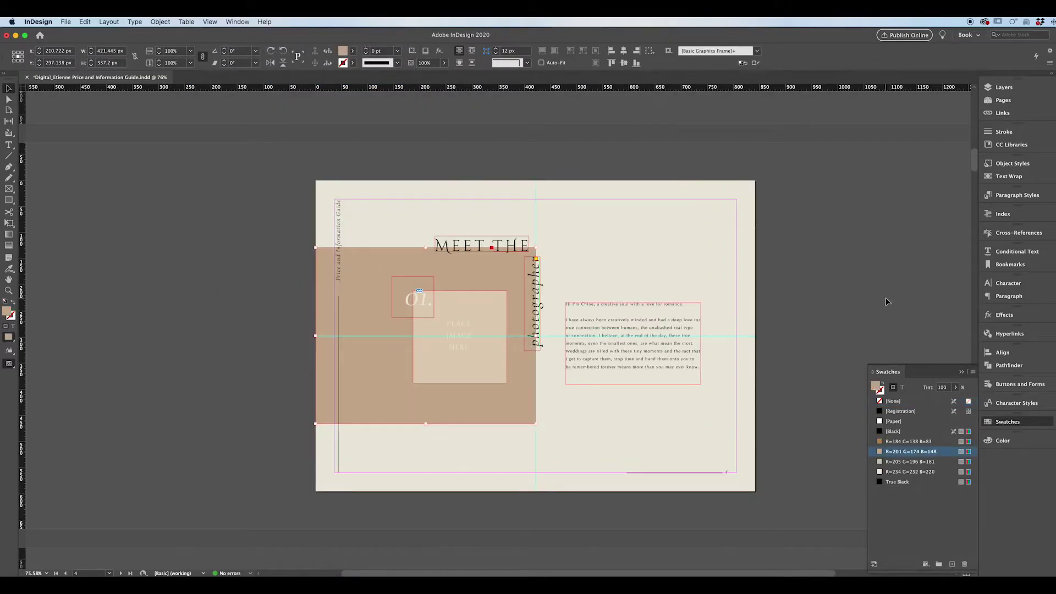
click(885, 299)
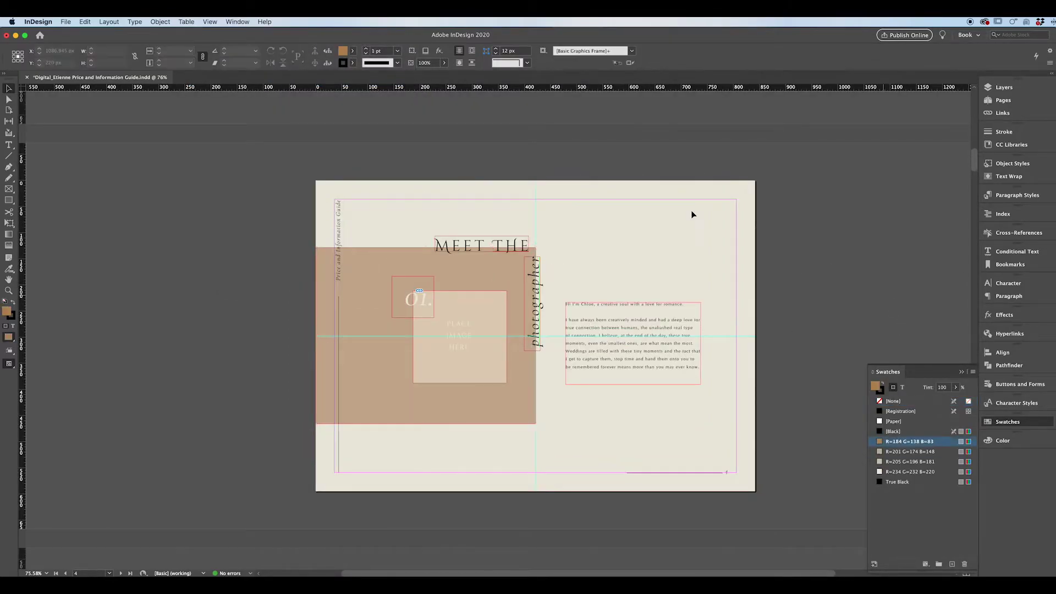
Step: Change the swatch used by the large tan rectangle on page 4 to R=201 G=102 B=94
click(495, 274)
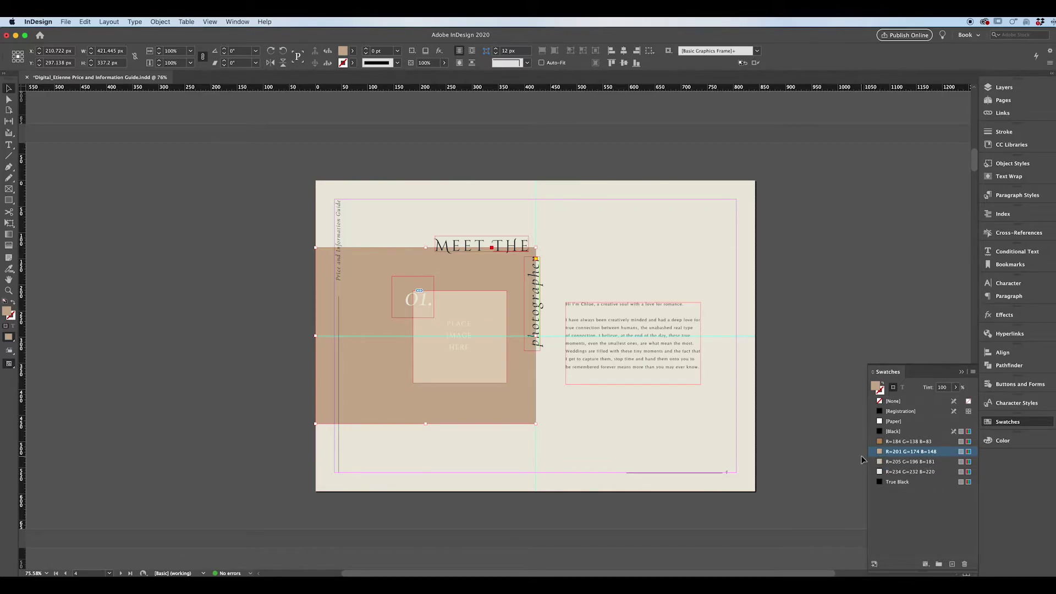
double_click(945, 455)
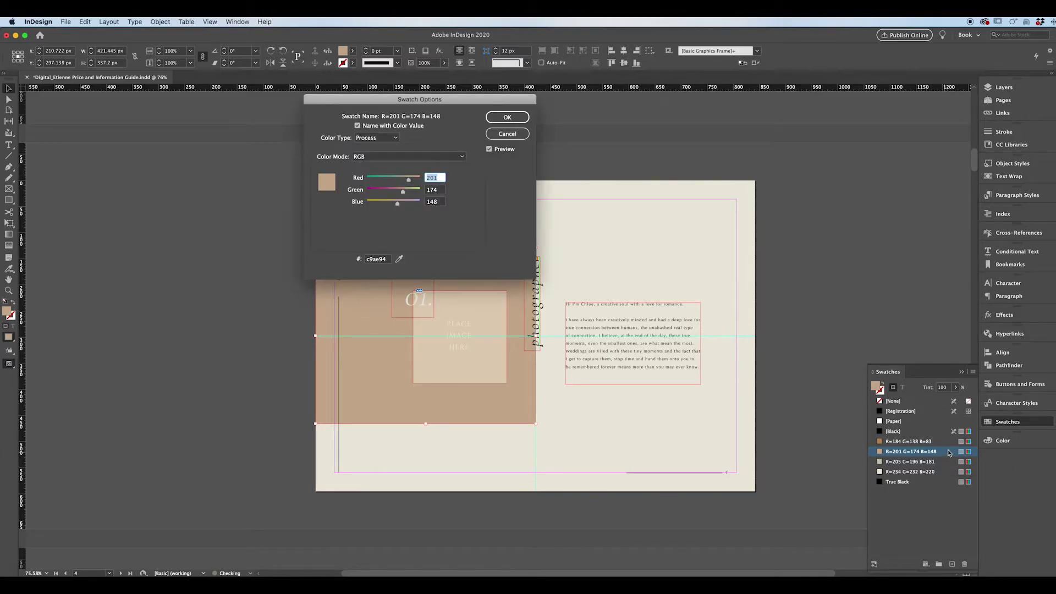
double_click(386, 259)
click(388, 258)
drag(388, 258, 368, 261)
mouse_move(397, 202)
mouse_down()
mouse_move(386, 204)
mouse_move(402, 193)
mouse_up()
drag(400, 193, 387, 194)
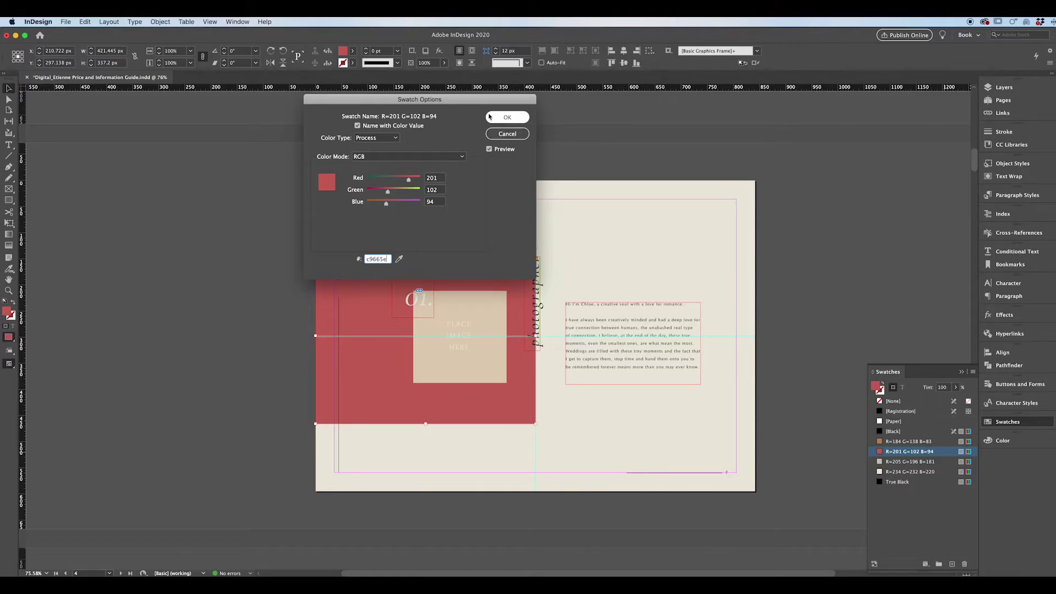
click(507, 118)
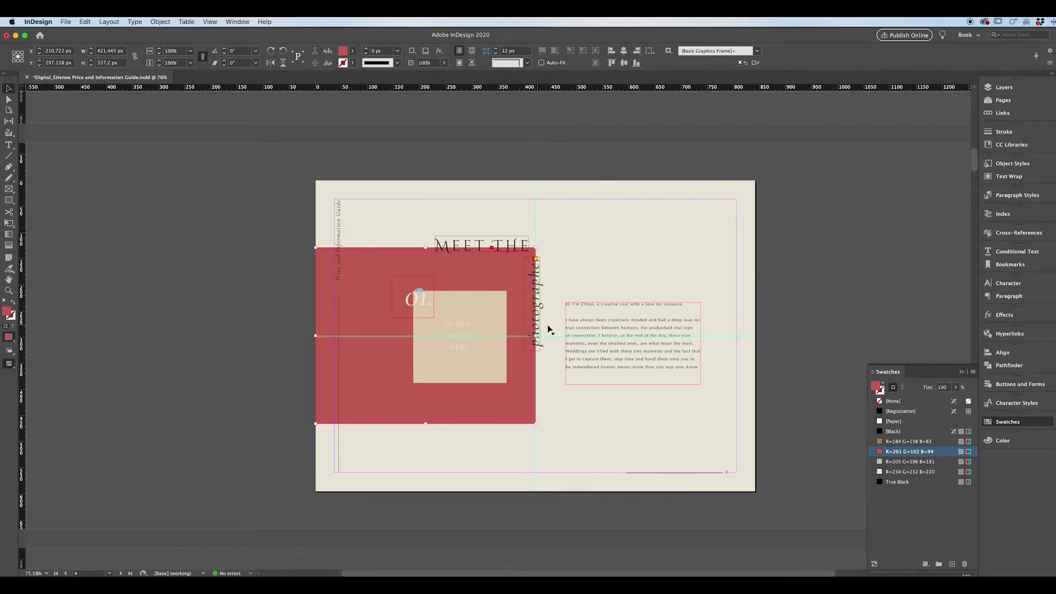
Step: Preview page 4 without guides and frame edges, clear the selection, and return to the normal editing view
key(w)
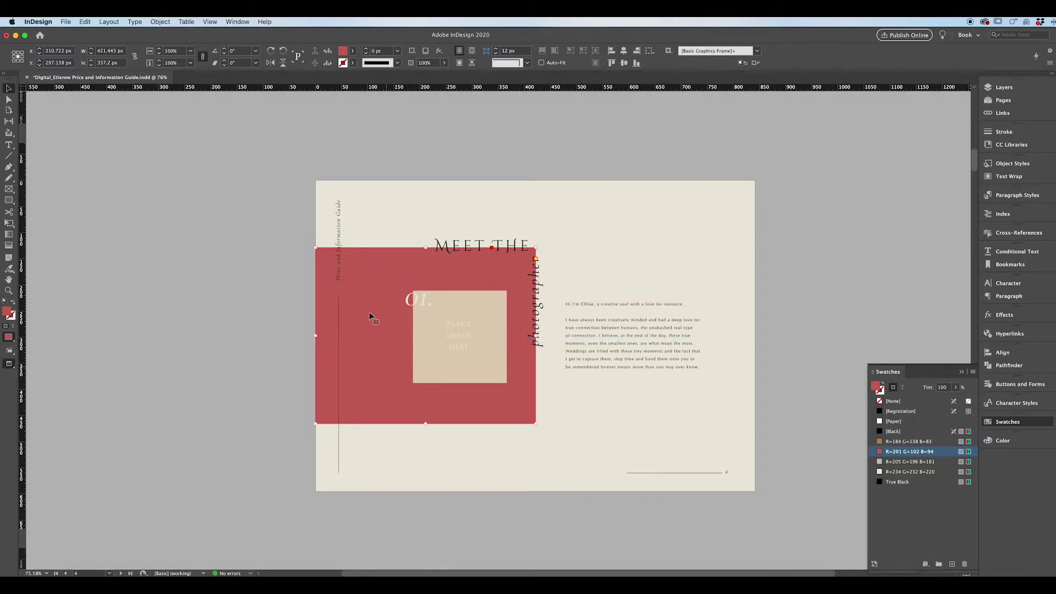
scroll(844, 322, down, 10)
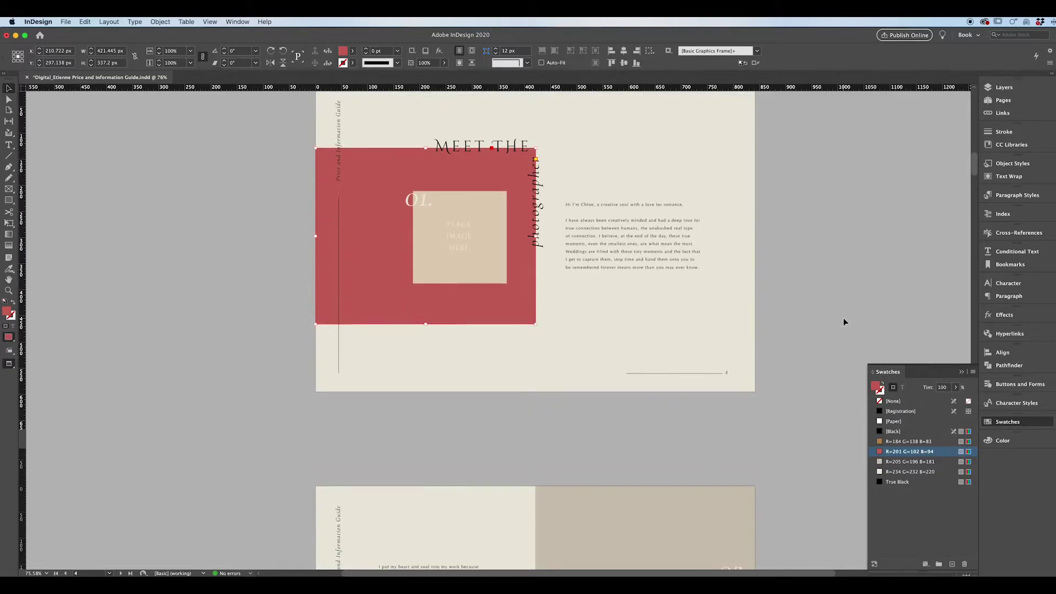
mouse_move(974, 167)
mouse_down()
mouse_move(988, 390)
mouse_move(957, 146)
mouse_move(960, 173)
mouse_move(959, 163)
mouse_up()
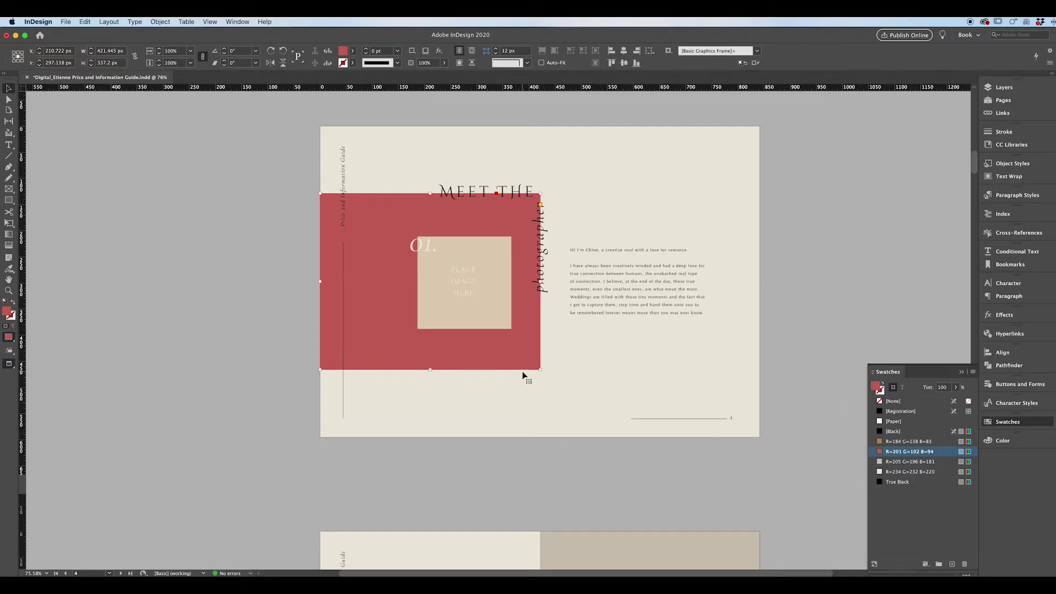
click(829, 283)
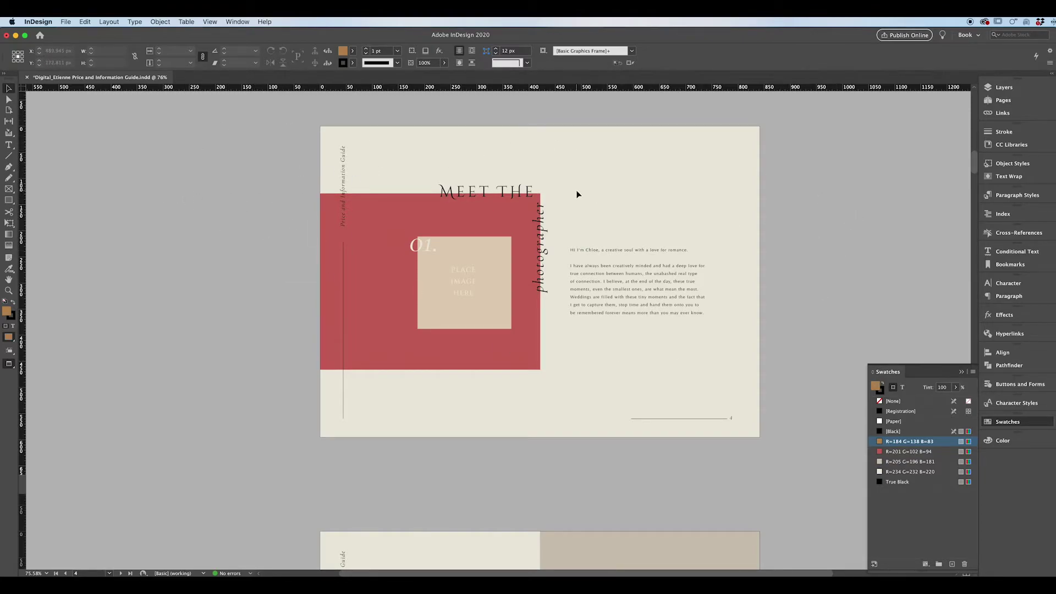
key(w)
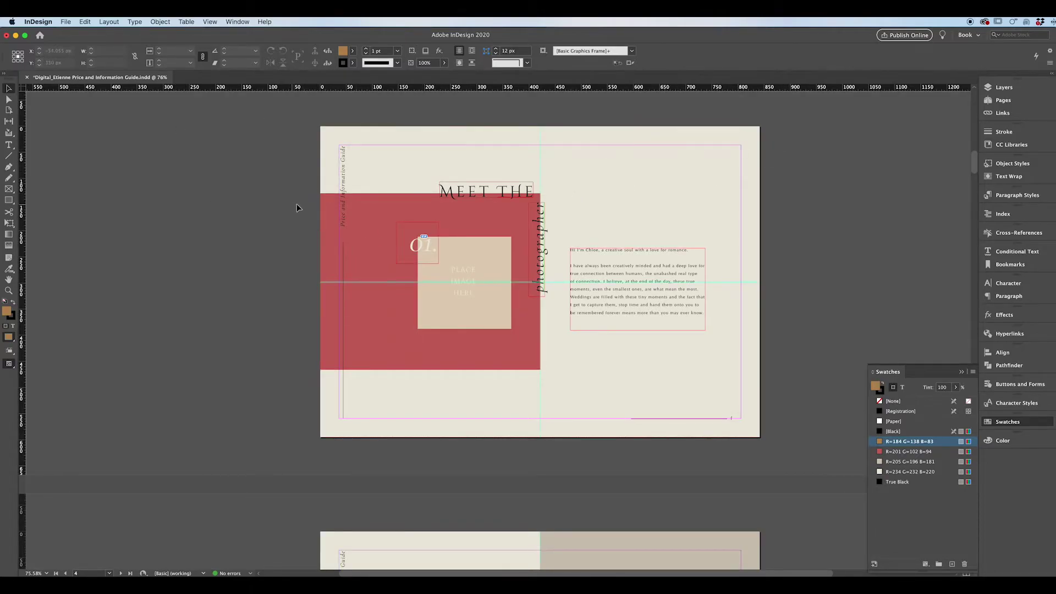
Step: Mix a light pink fill color, R=223 G=192 B=178, in the Color Picker and add it as an RGB swatch
double_click(7, 312)
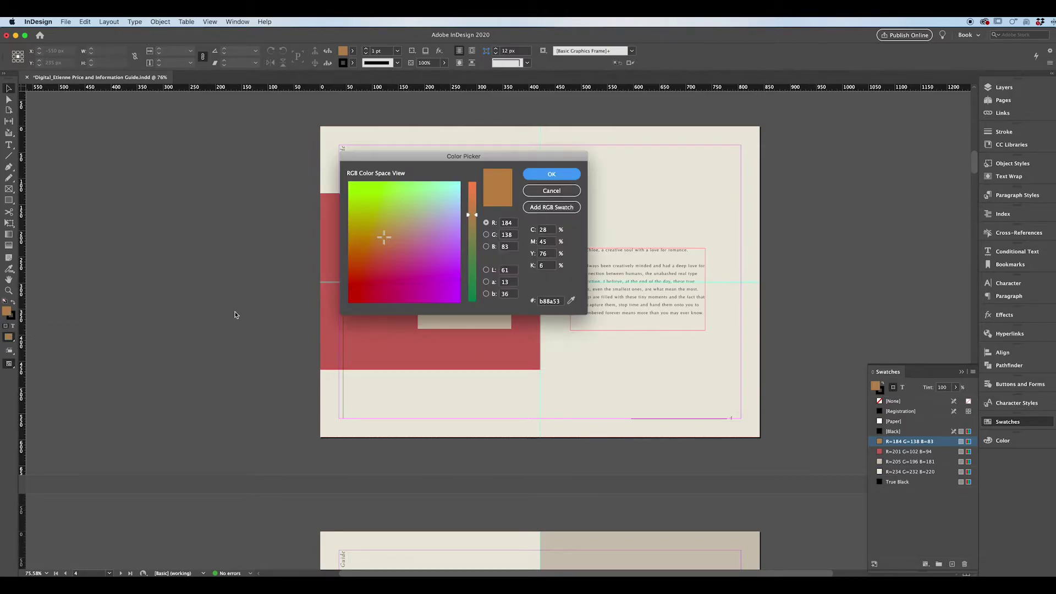
drag(442, 150, 253, 113)
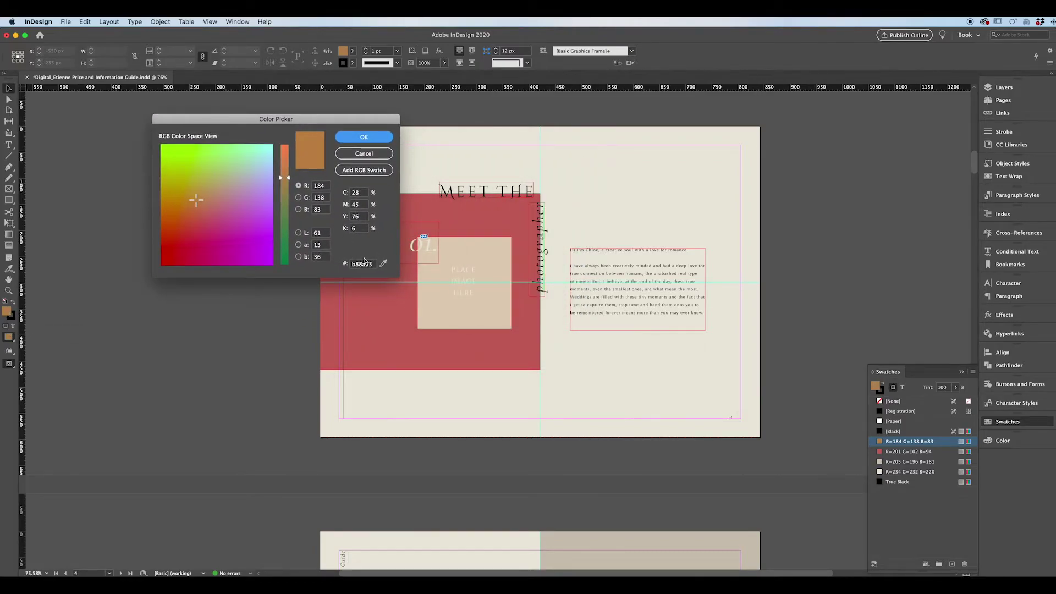
click(369, 265)
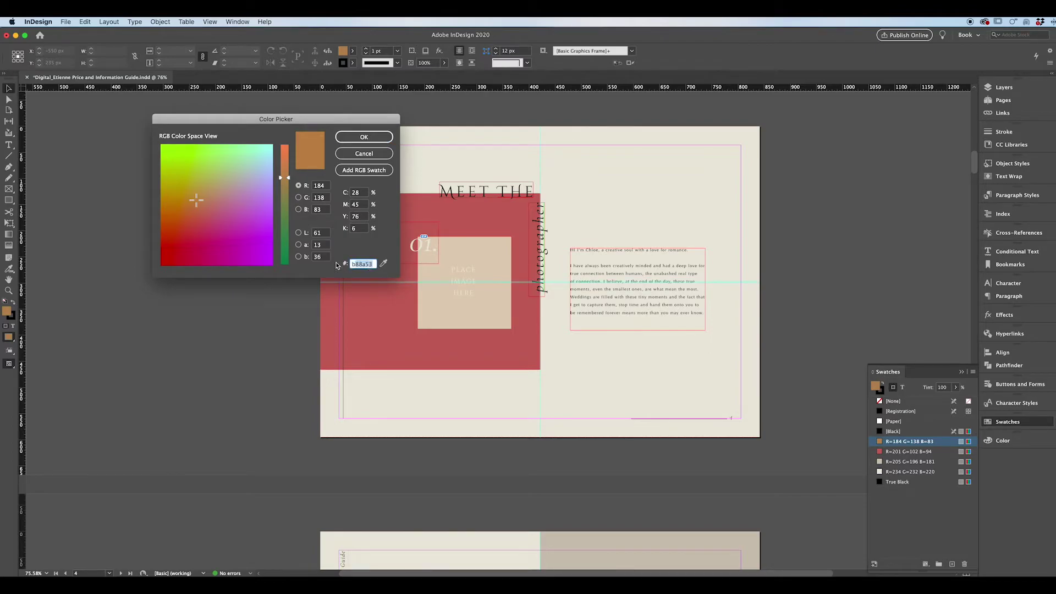
double_click(374, 266)
drag(196, 202, 187, 215)
click(238, 174)
drag(288, 178, 291, 162)
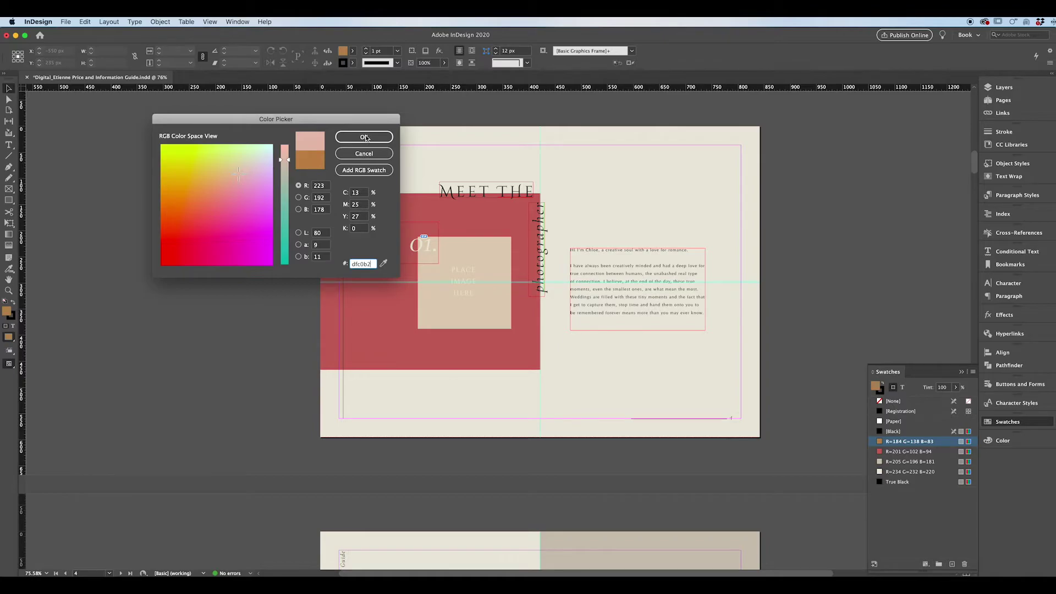
click(352, 172)
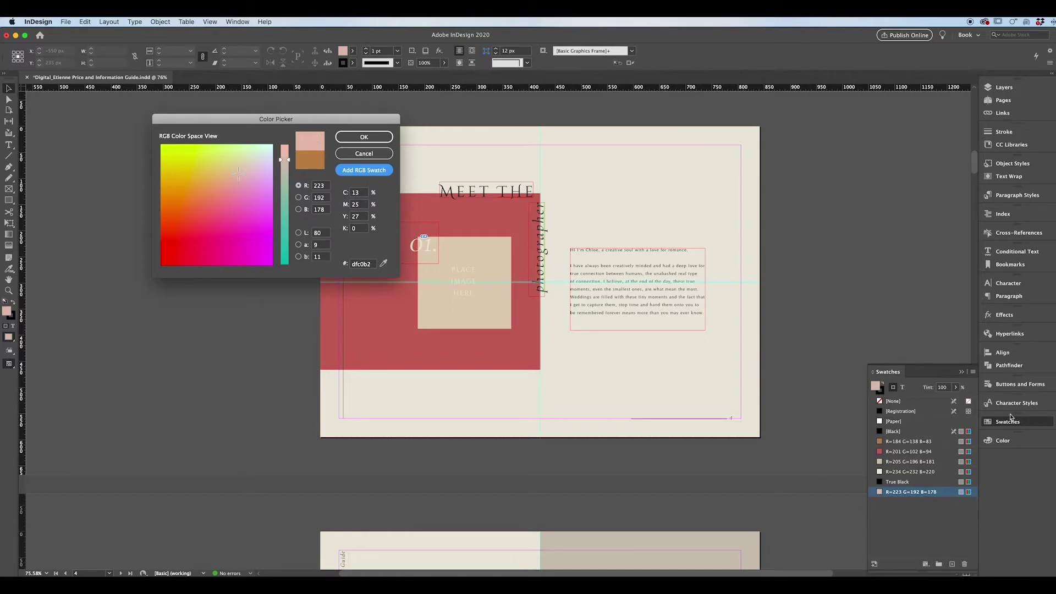
Step: Add two more RGB swatches, magenta R=223 G=48 B=207 and blue-violet R=82 G=48 B=207, and close the Color Picker
drag(242, 175, 251, 242)
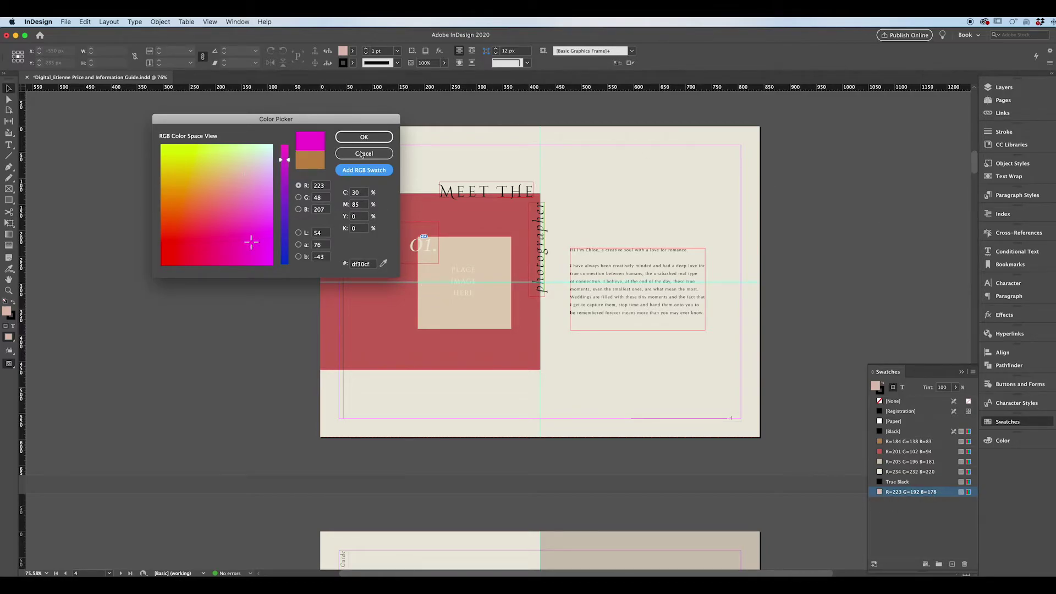
click(364, 170)
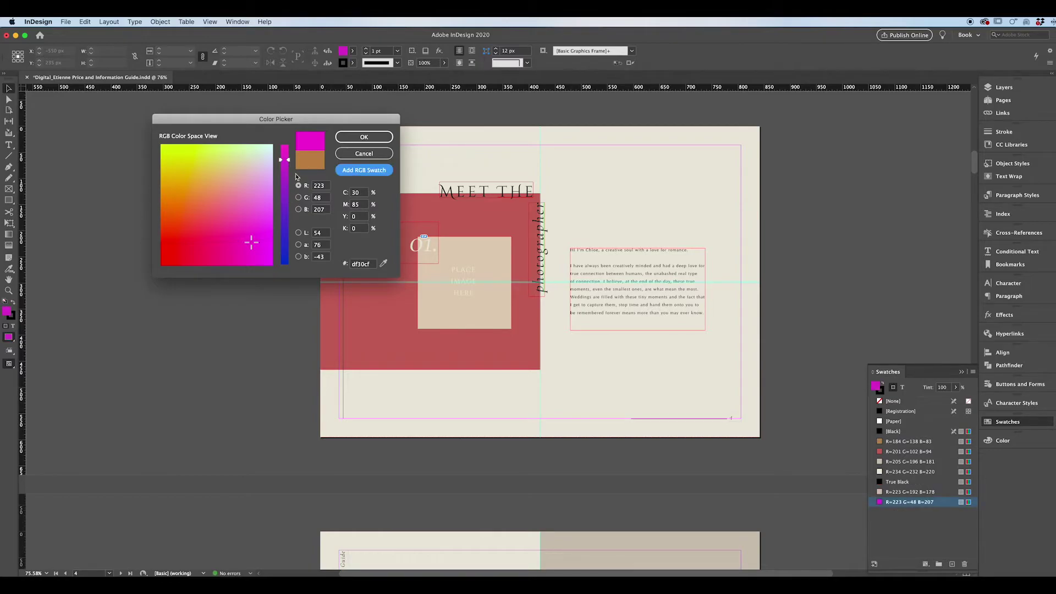
drag(290, 160, 288, 226)
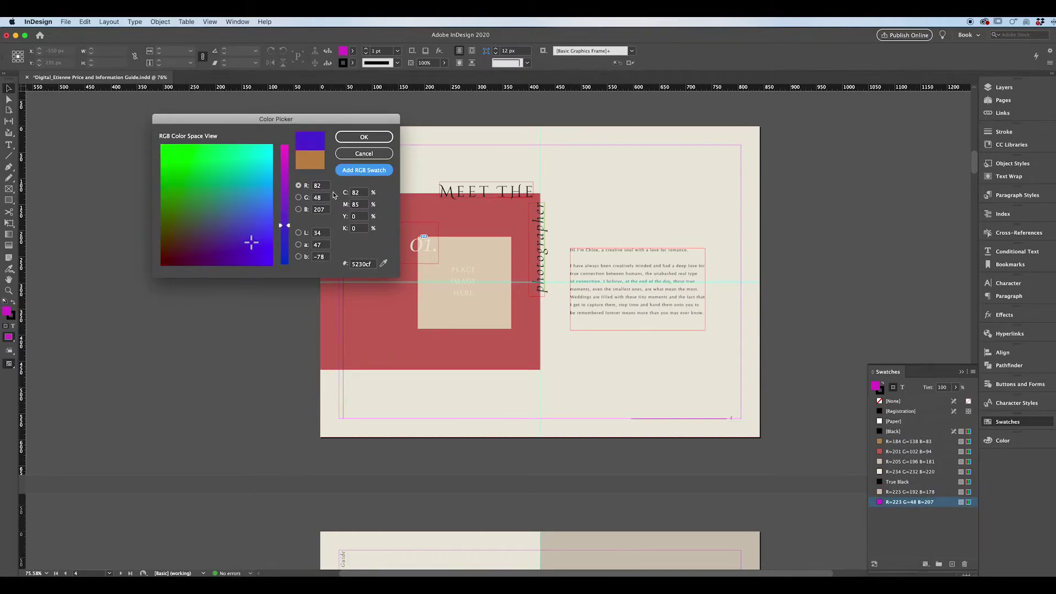
click(364, 170)
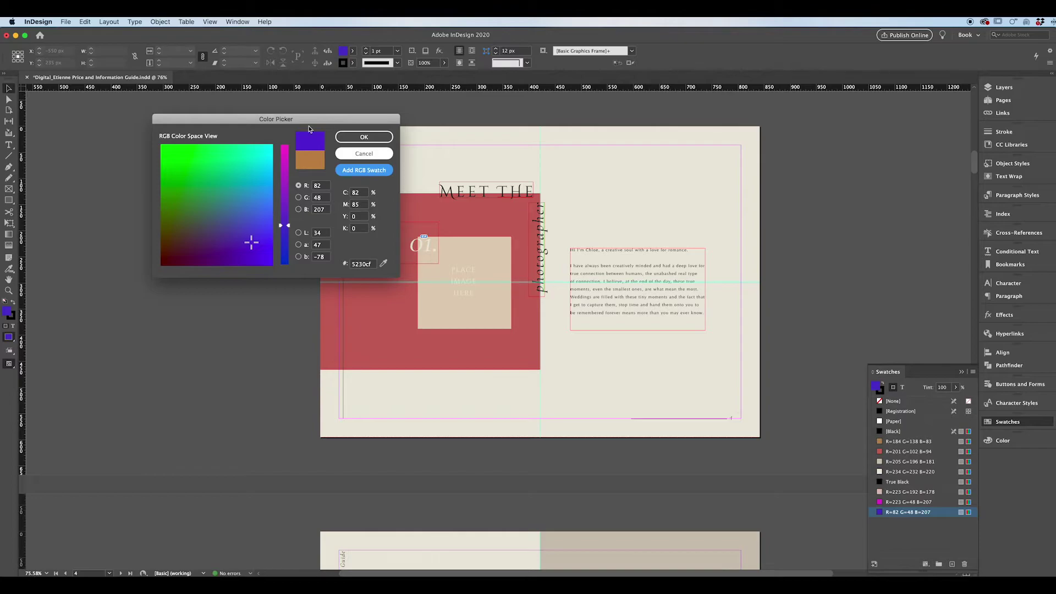
click(345, 137)
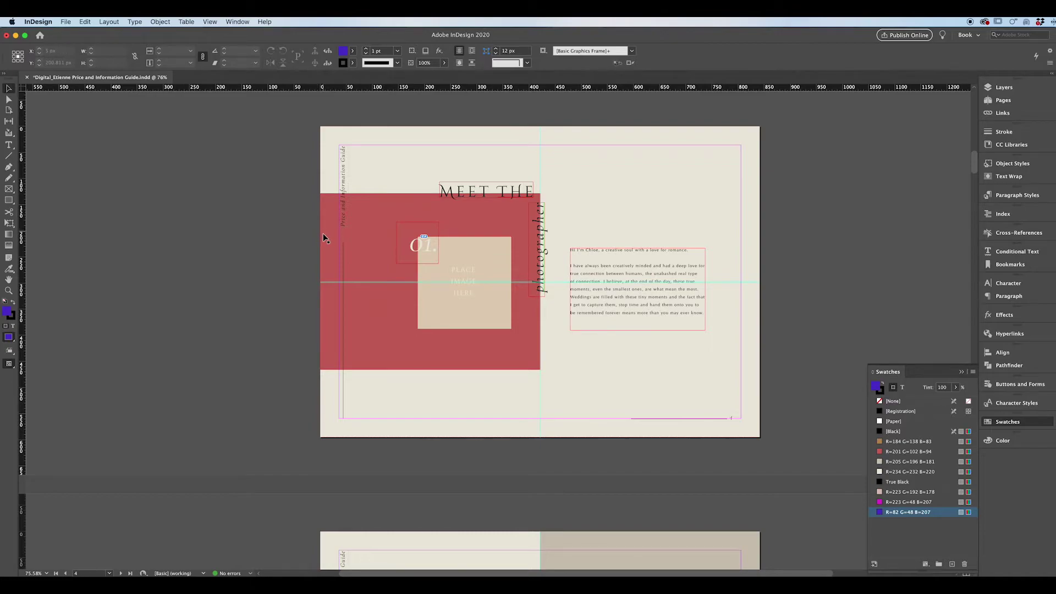
Step: Lower the tint of the large red rectangle on page 4 to 54%
click(372, 266)
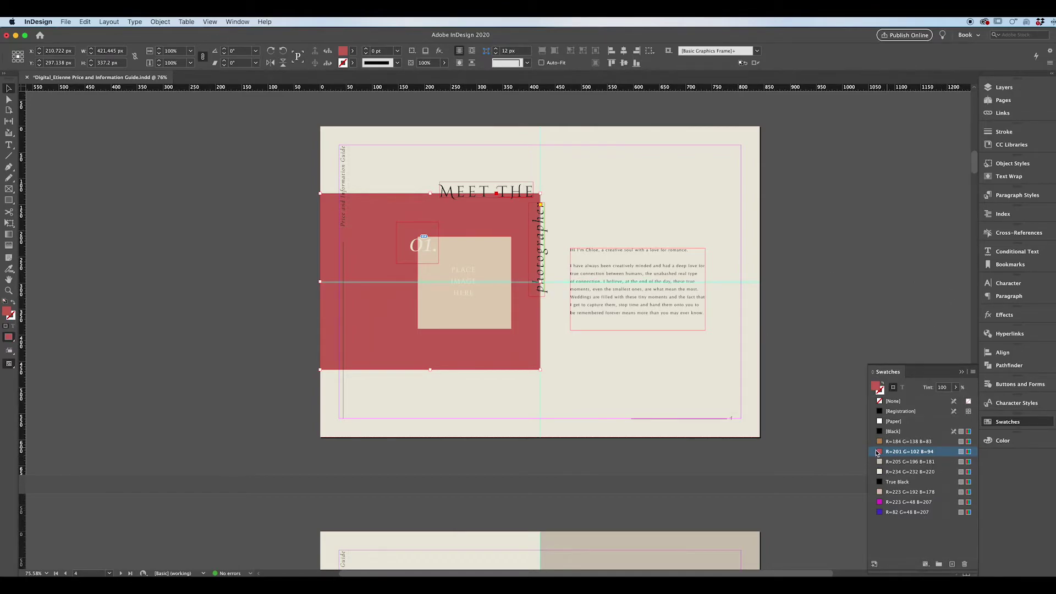
click(956, 387)
click(934, 400)
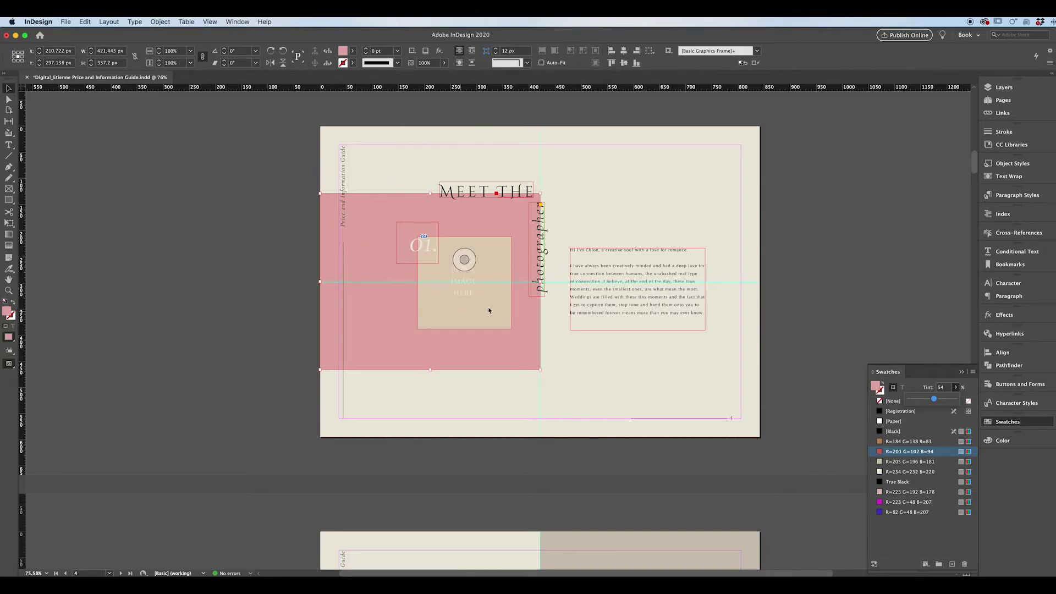
Step: Compare the solid red panel on the travel dates page with the tinted rectangle on page 4
scroll(731, 320, down, 20)
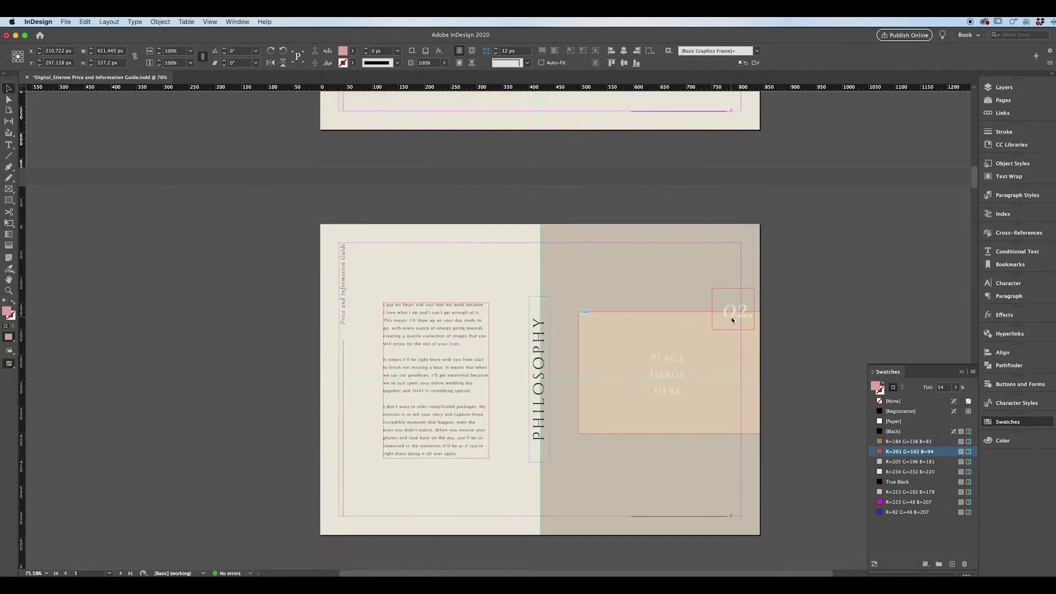
scroll(730, 321, down, 10)
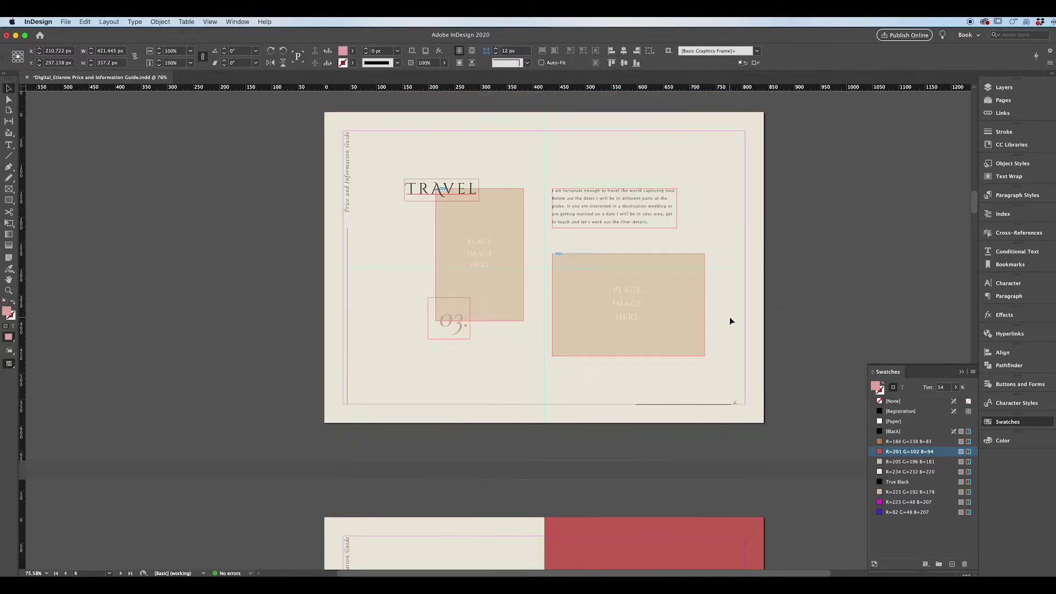
scroll(733, 323, down, 1)
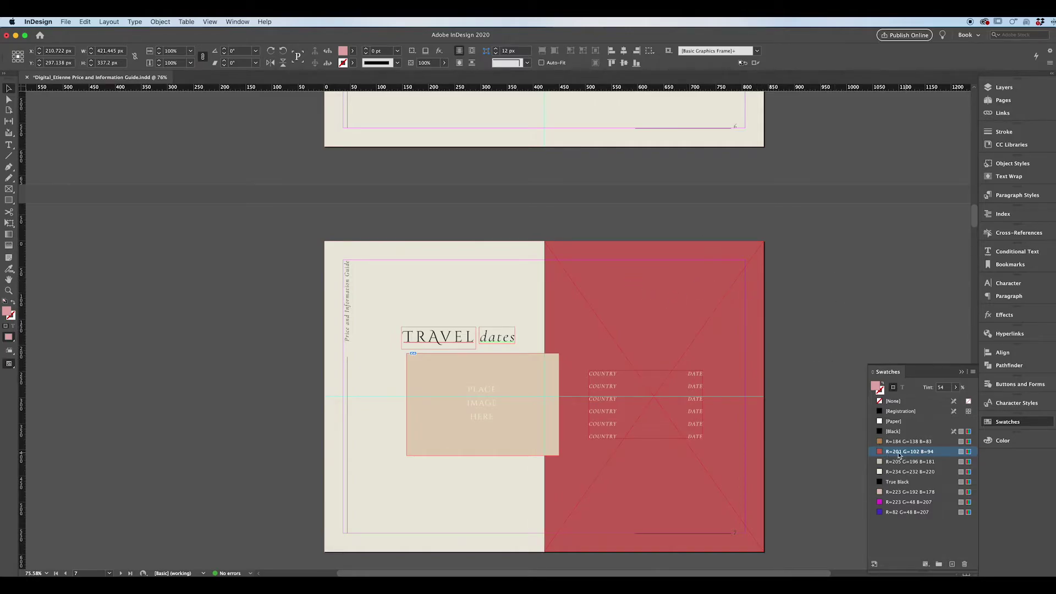
scroll(688, 323, up, 3)
scroll(687, 326, up, 15)
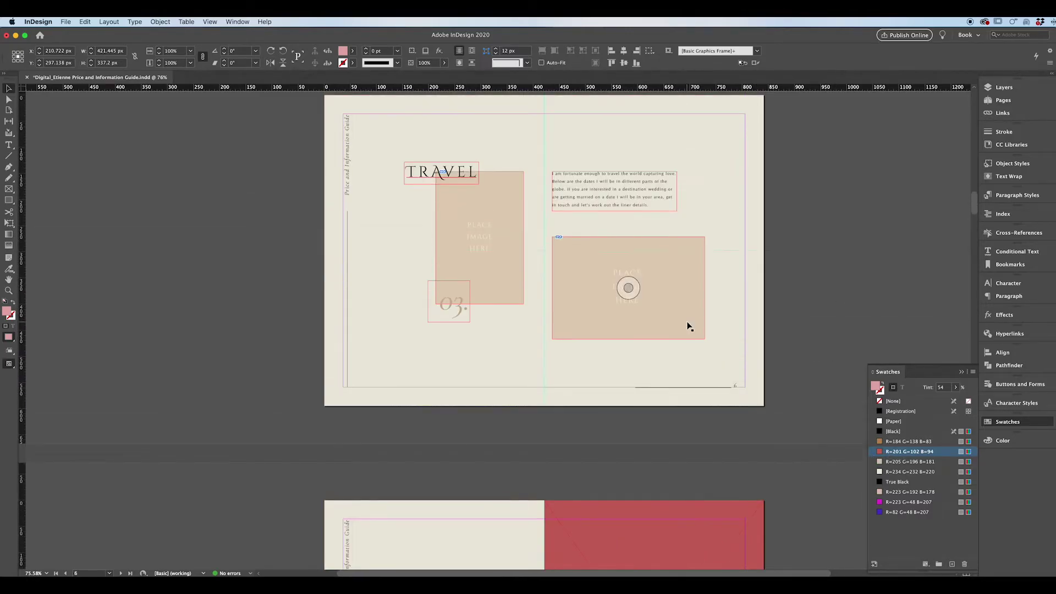
scroll(687, 326, up, 20)
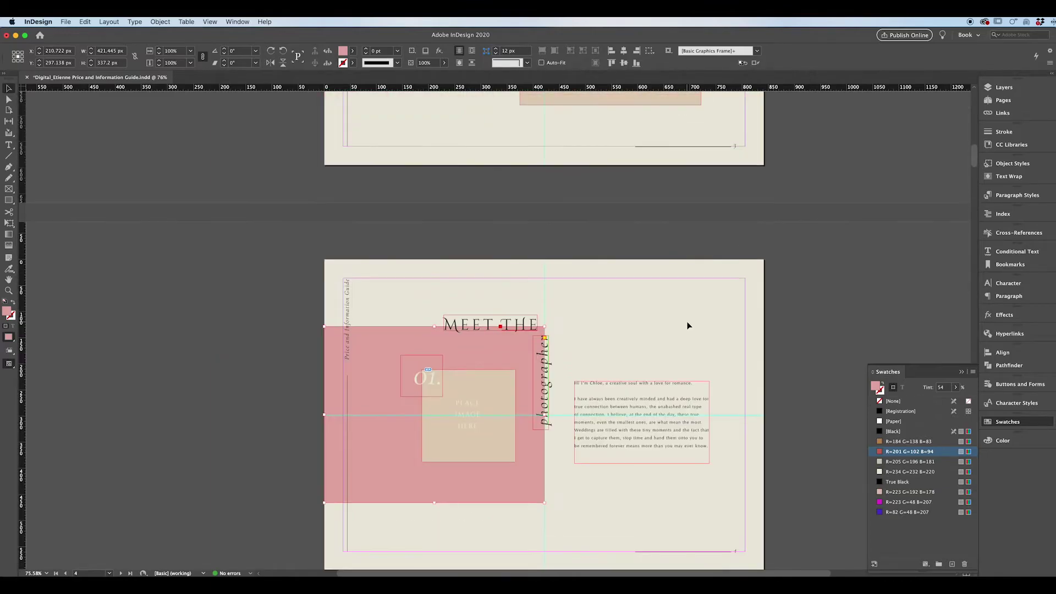
scroll(688, 324, down, 4)
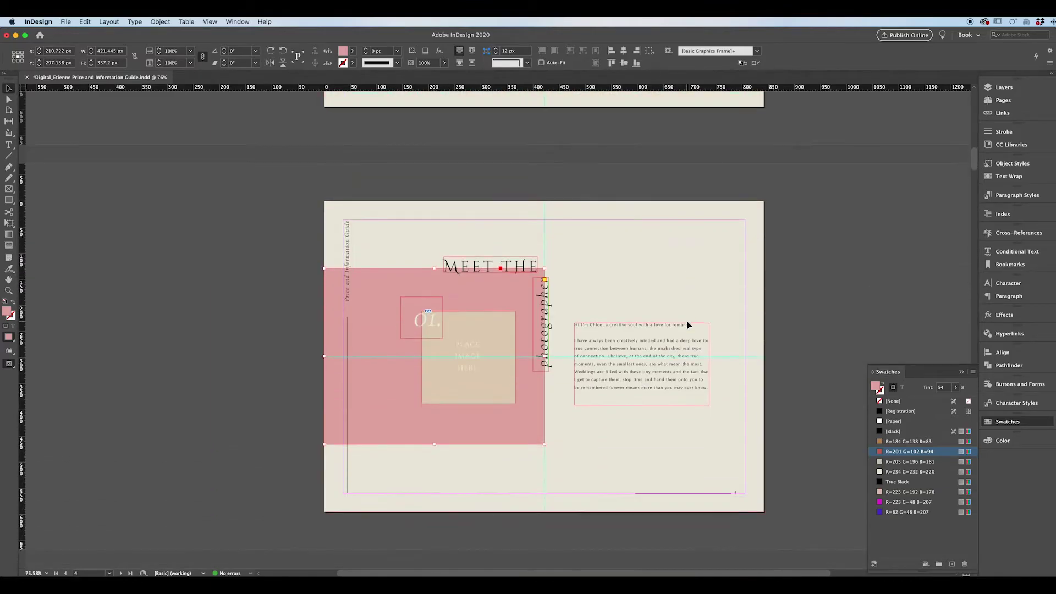
Step: Drop the page 4 rectangle's tint to 0%, then restore it to 100%
click(956, 387)
drag(946, 400, 891, 402)
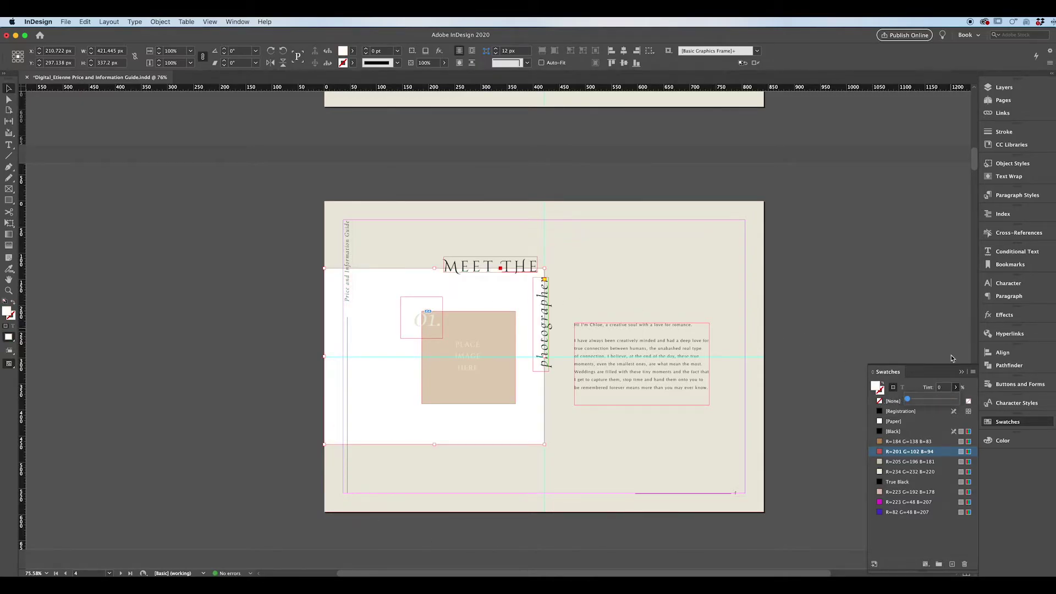
drag(909, 401, 957, 400)
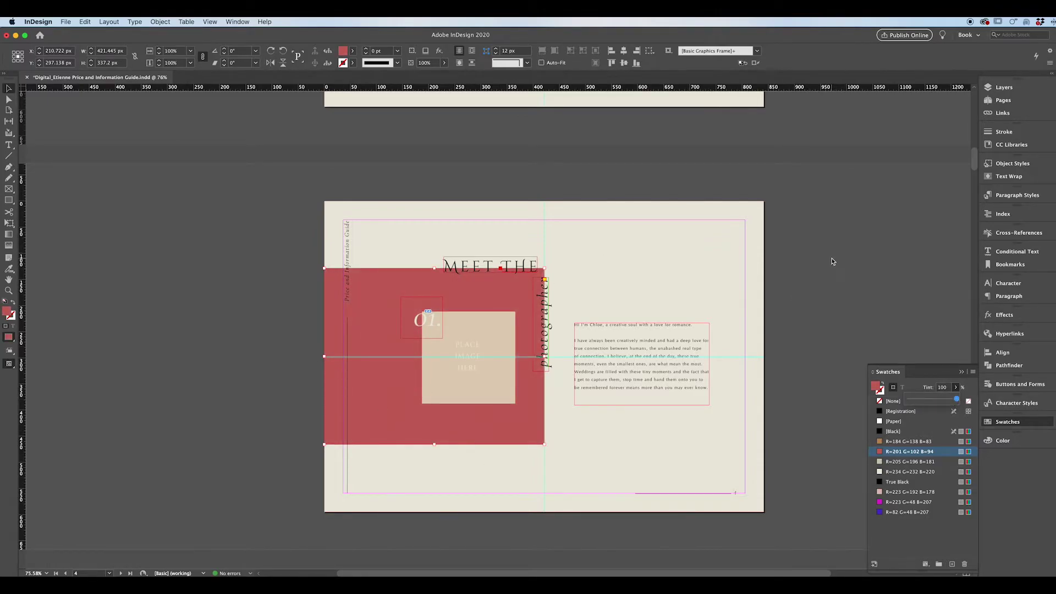
Step: Swap the fill and stroke colors of the large red rectangle on page 4, deselect it, and preview the page
scroll(810, 210, down, 3)
scroll(810, 210, right, 1)
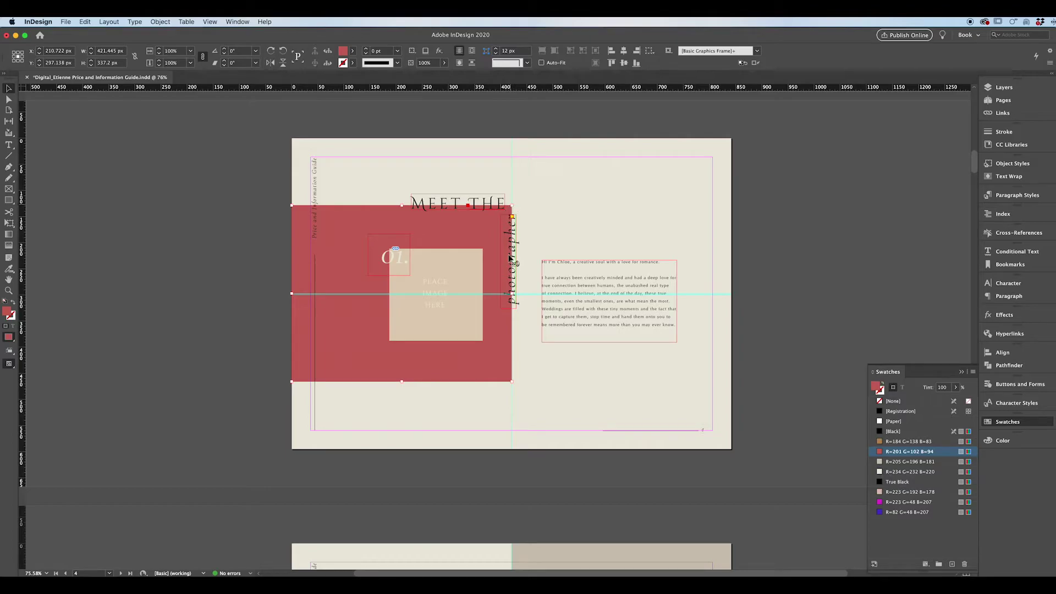
click(13, 304)
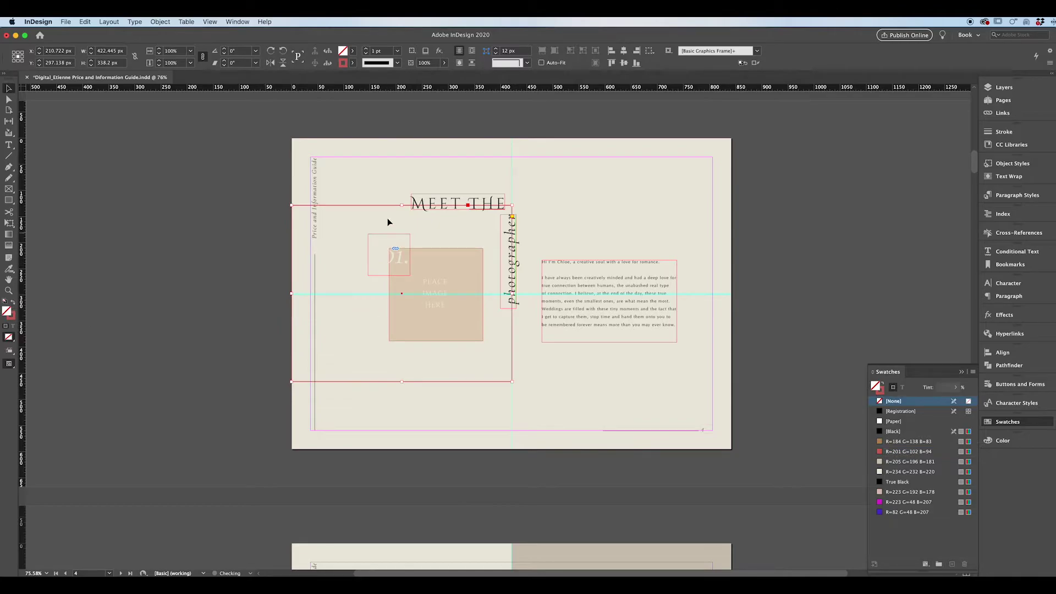
click(208, 209)
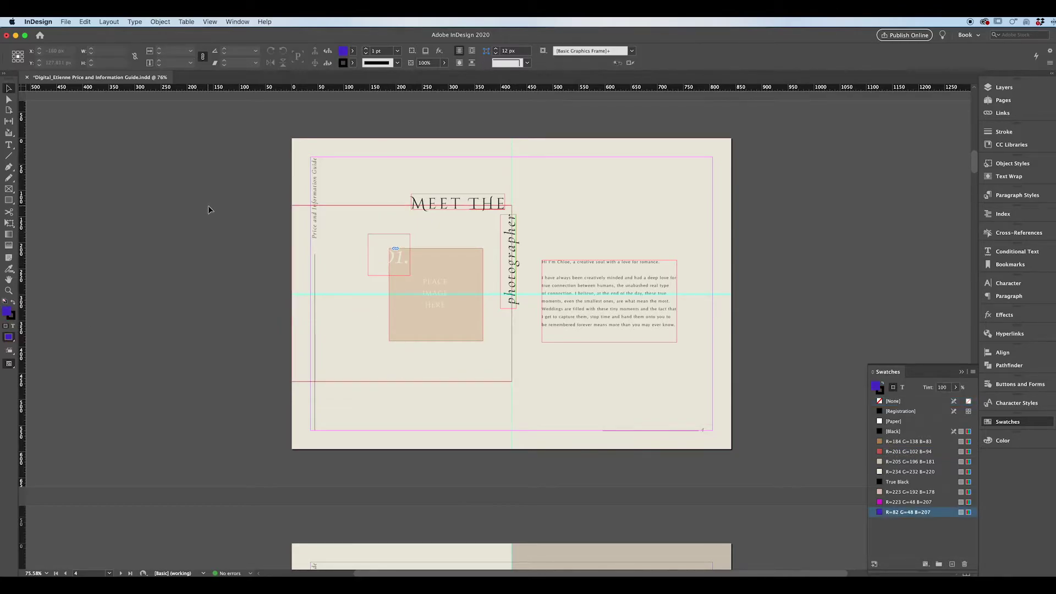
key(w)
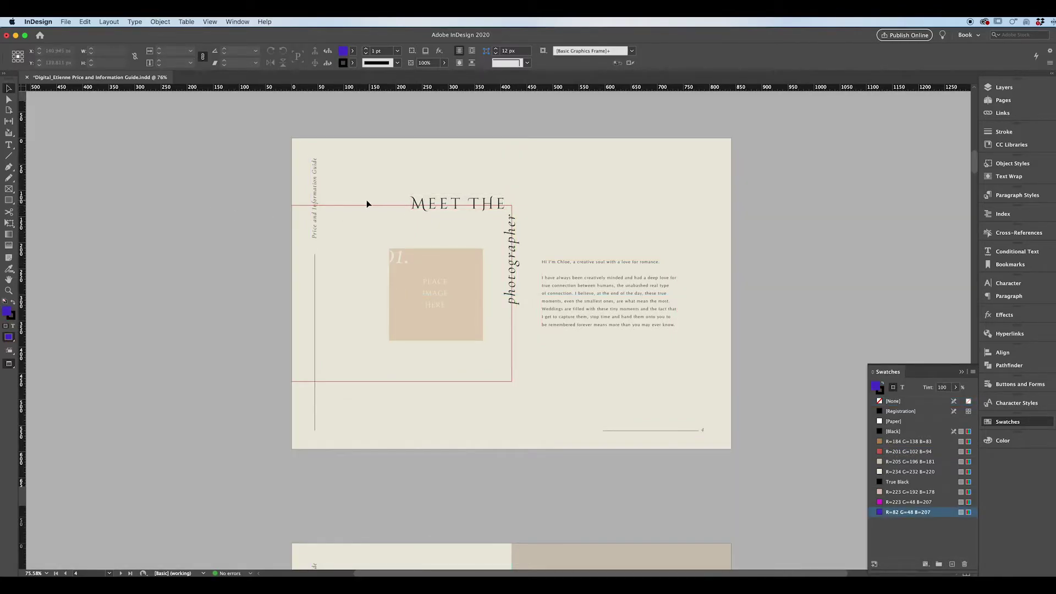
Step: Try several stroke weights on the outlined rectangle on page 4, settle on 2 pt, and hide the stroke settings
click(399, 209)
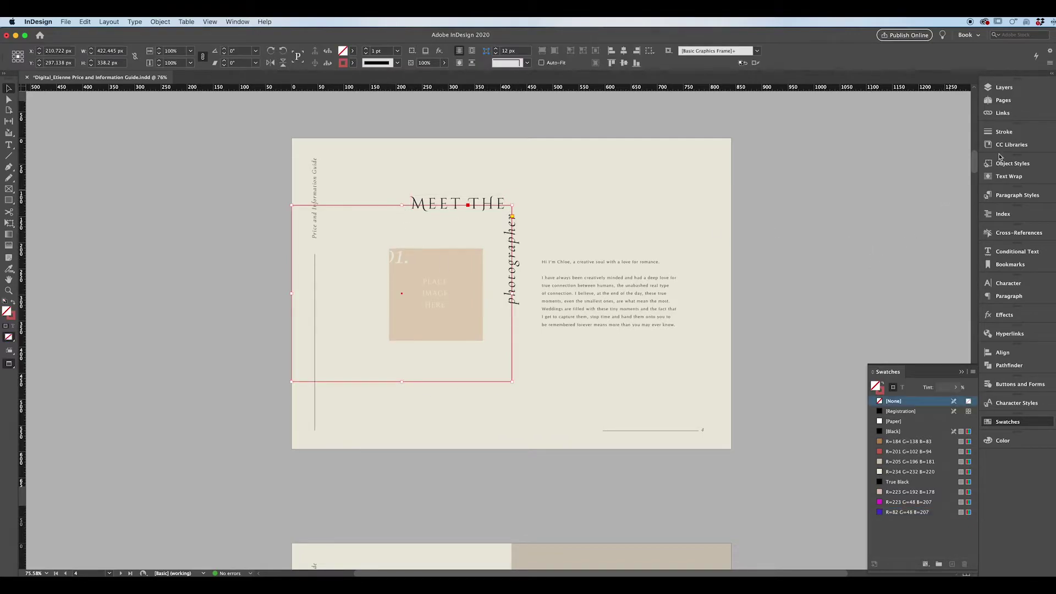
click(1003, 132)
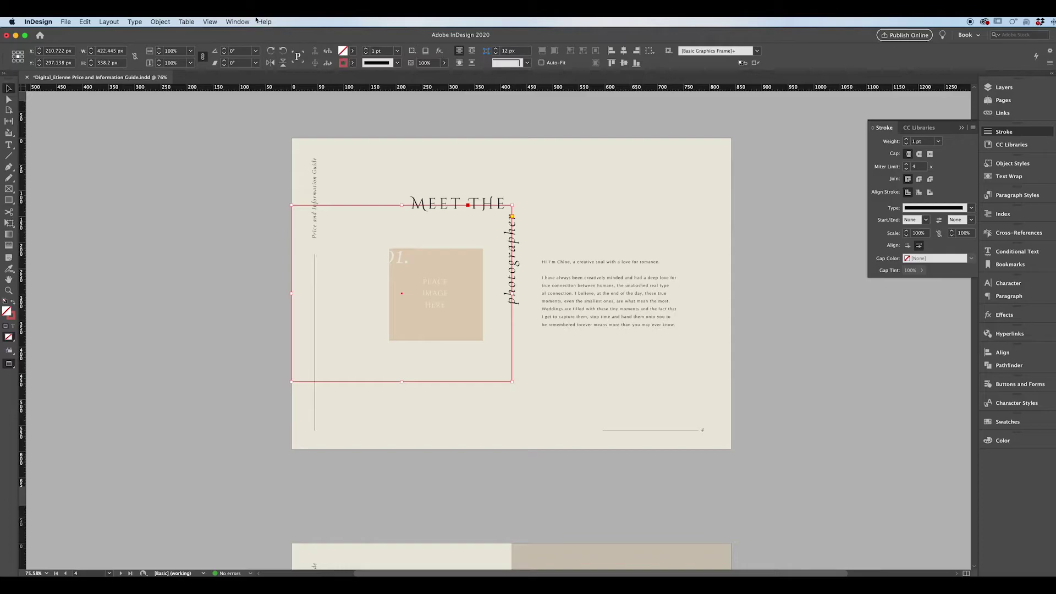
click(238, 22)
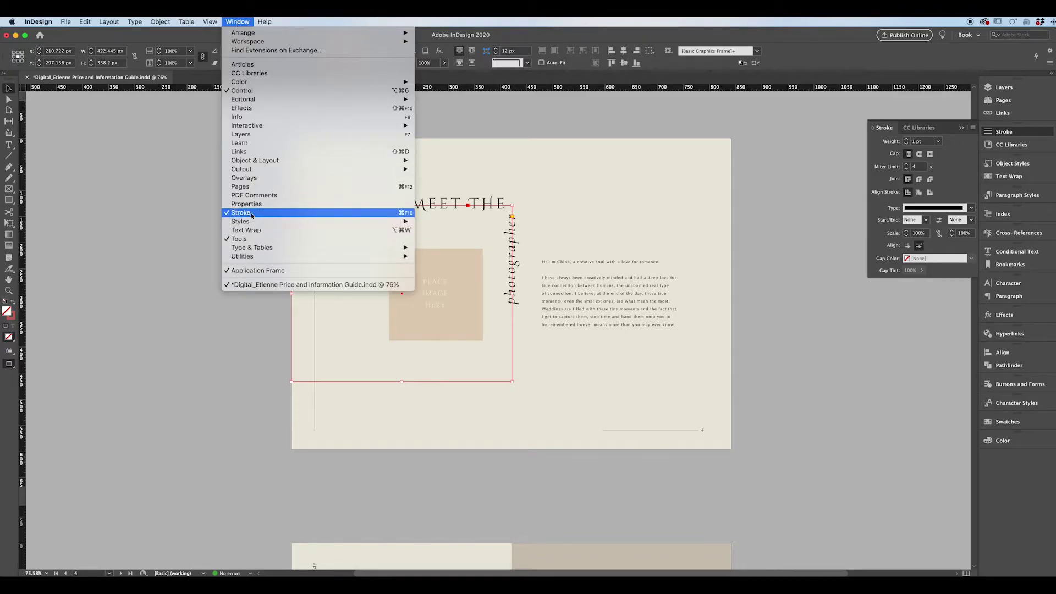
click(838, 173)
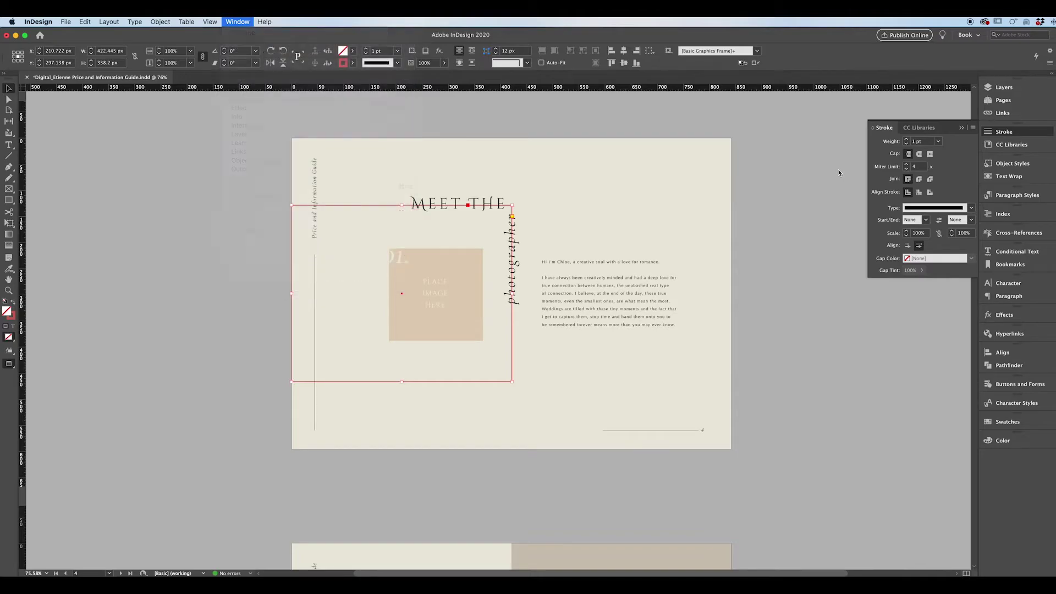
click(906, 140)
click(907, 140)
click(906, 140)
click(906, 140)
click(906, 140)
click(906, 140)
click(906, 144)
click(906, 144)
click(907, 143)
click(906, 143)
click(906, 144)
click(906, 140)
click(906, 144)
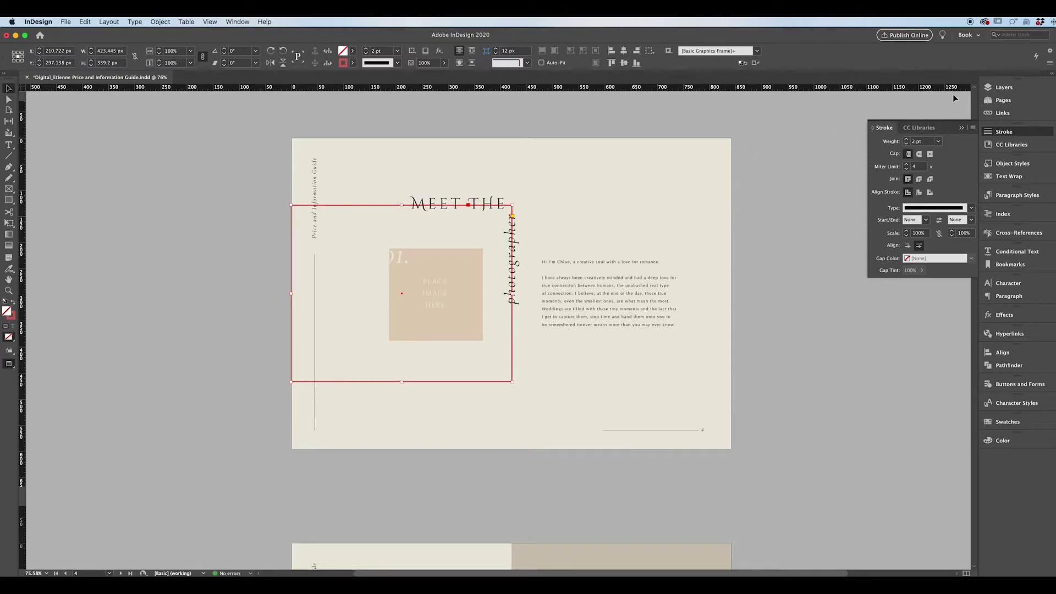
click(961, 127)
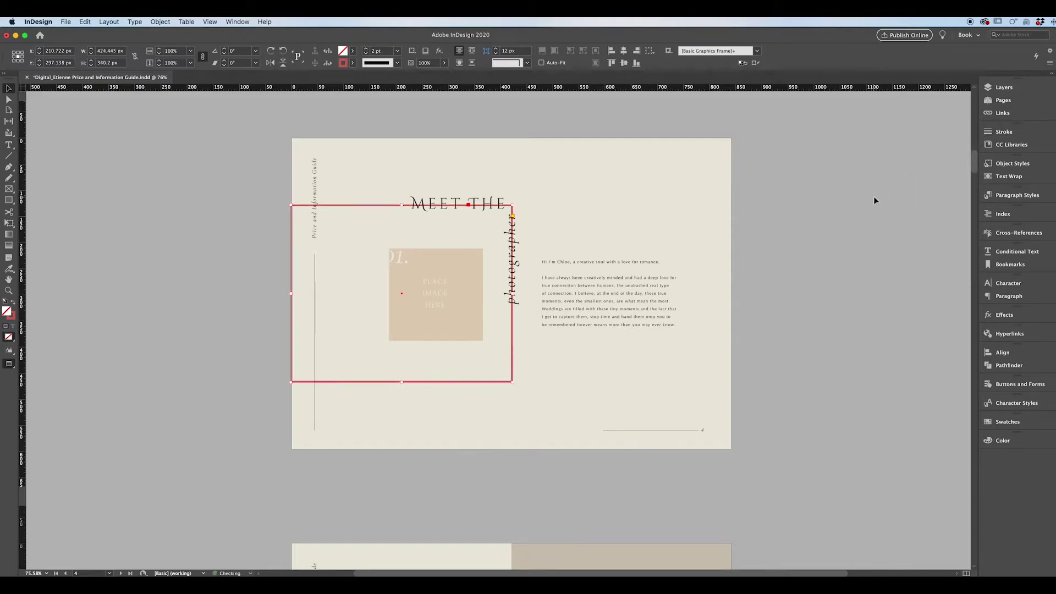
Step: Thicken the stroke of the outlined rectangle on page 4 to 7 pt, then swap stroke and fill to make it solid red
key(Up)
key(Up)
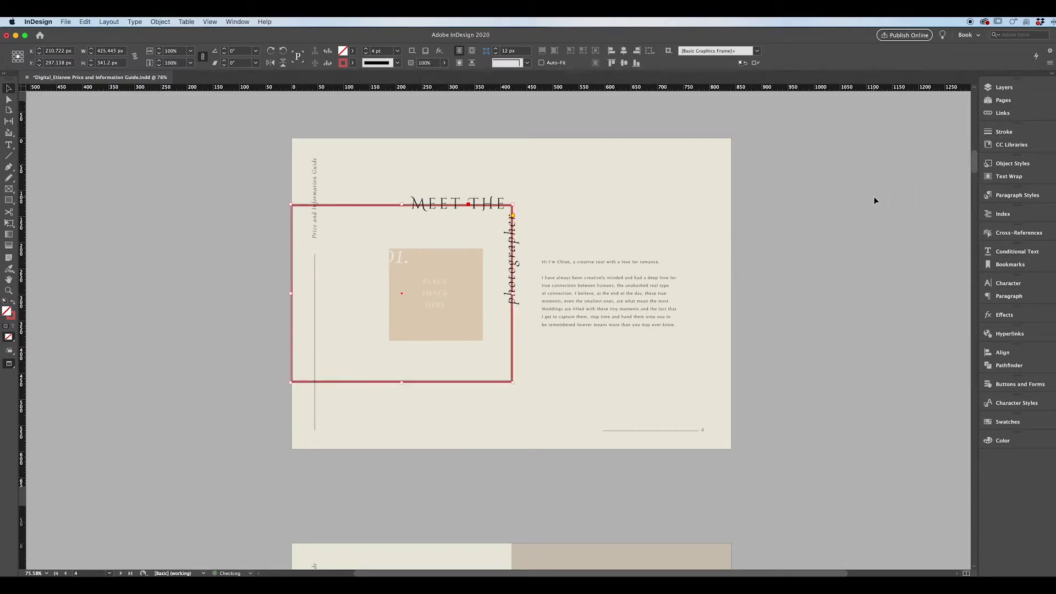
key(Up)
key(Up)
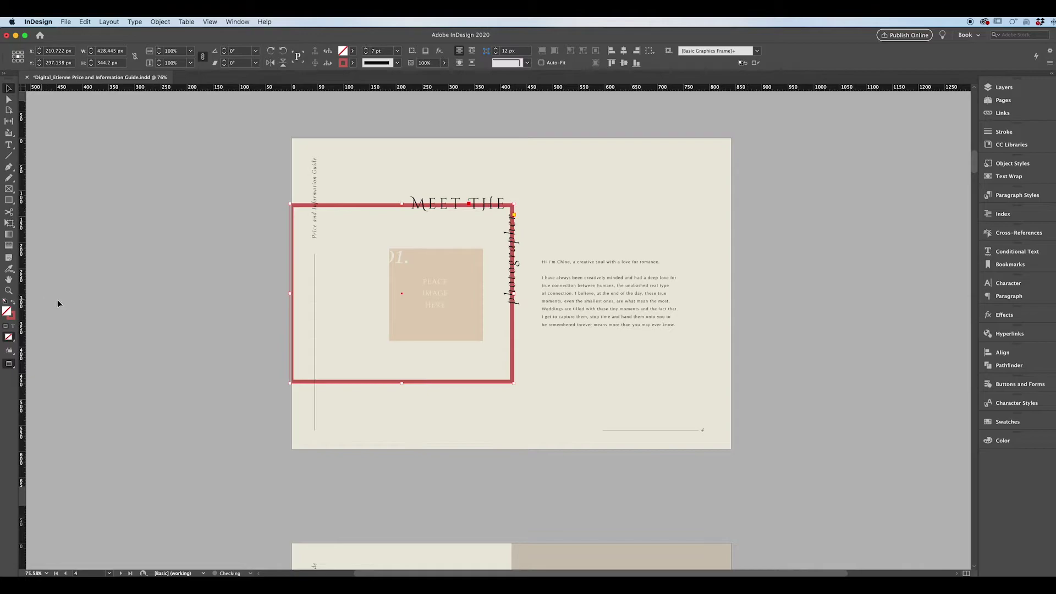
key(shift+x)
Step: Fill the "Meet the" heading's frame with the R=184 G=138 B=83 swatch, then clear the frame's fill
click(460, 202)
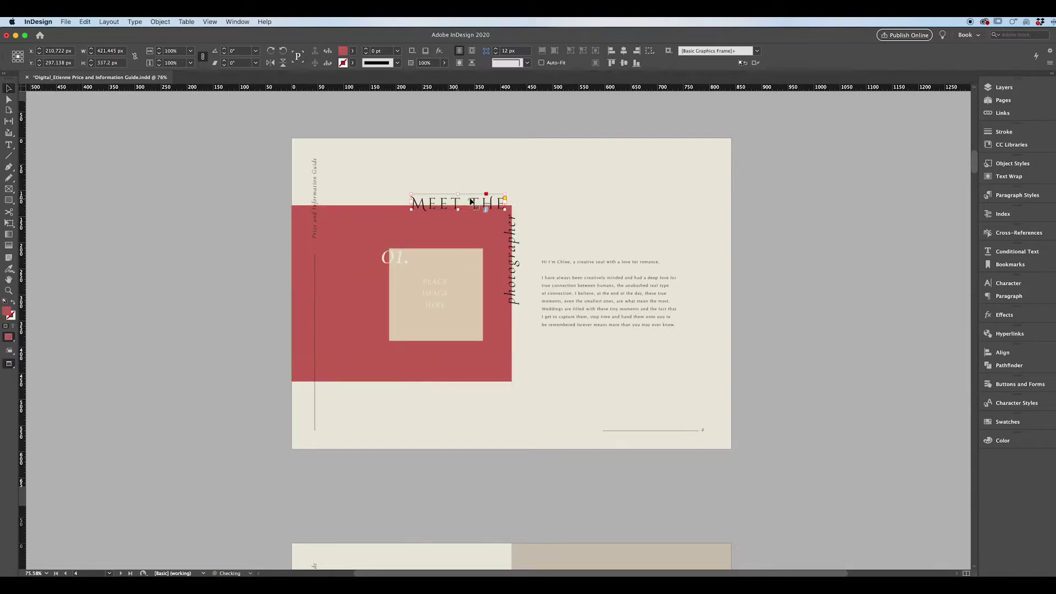
click(1002, 422)
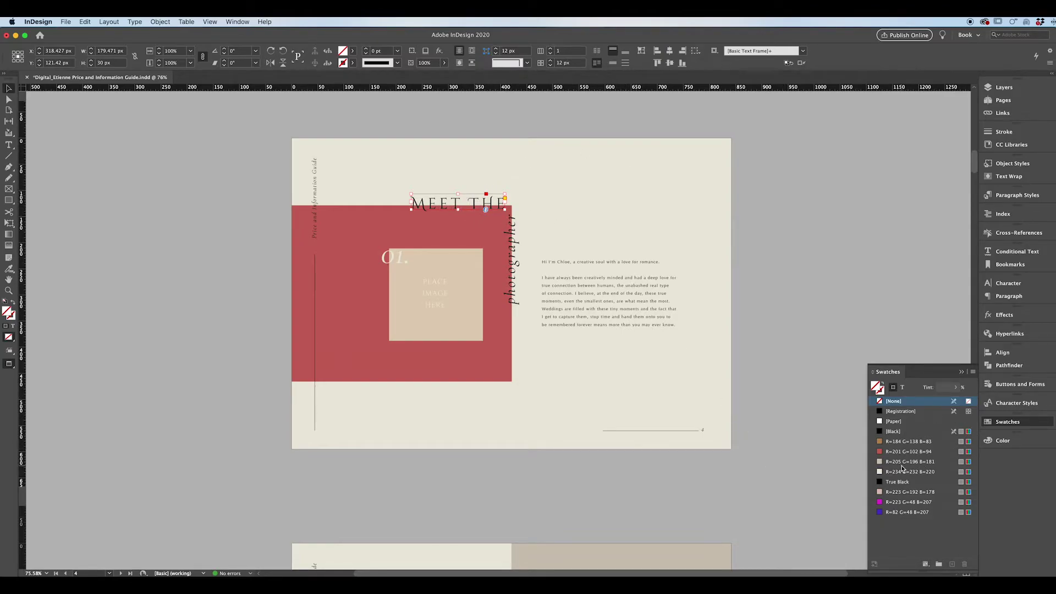
click(911, 445)
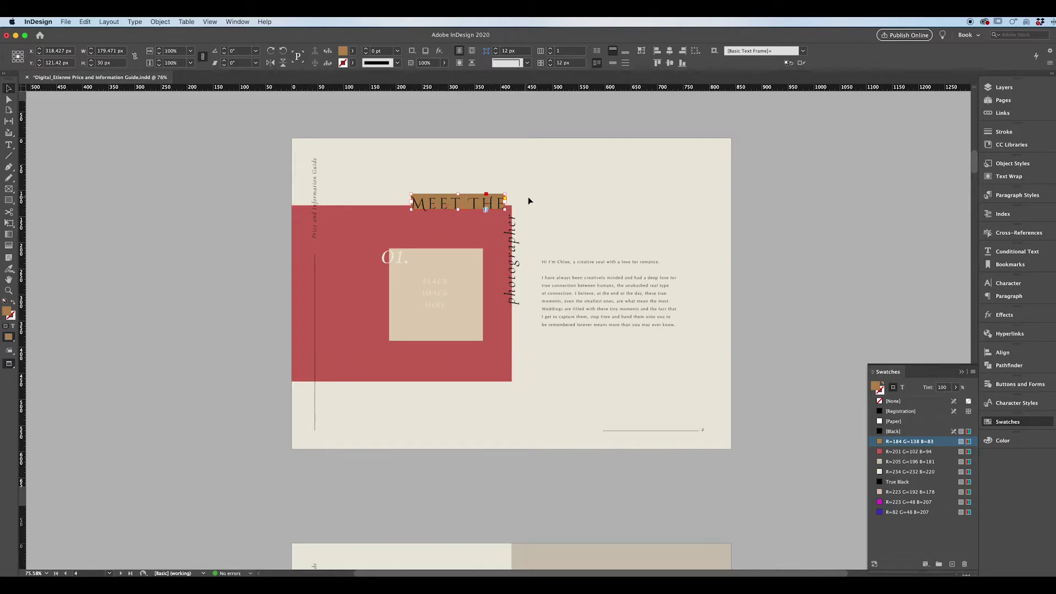
click(903, 388)
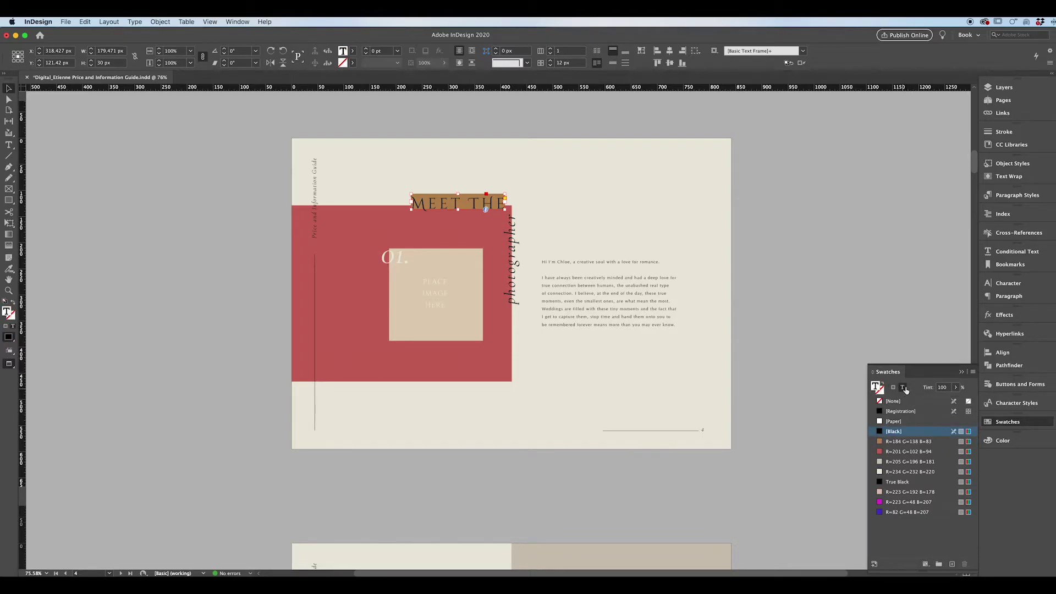
click(893, 401)
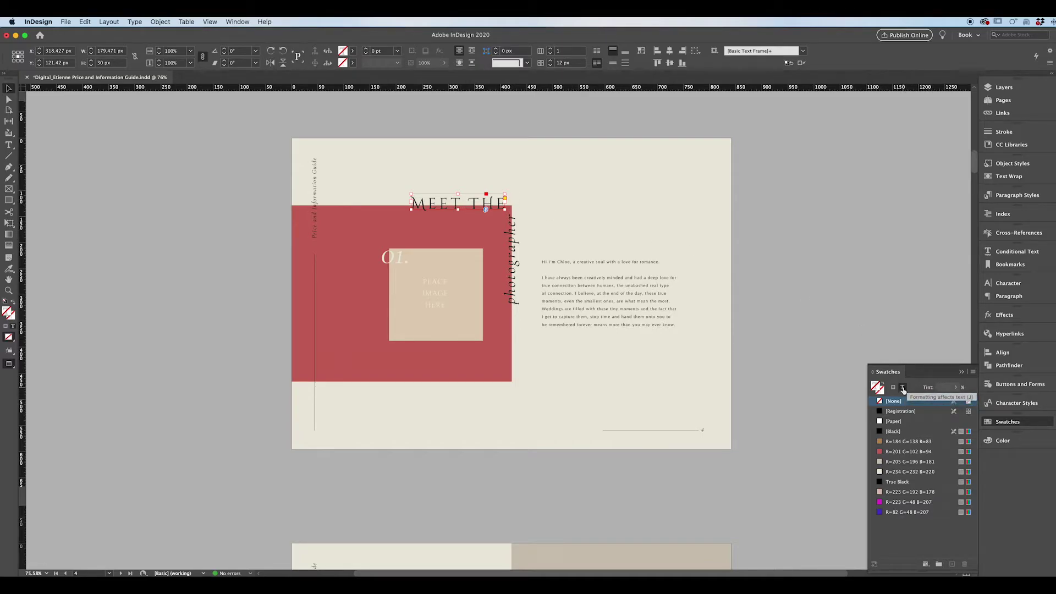
Step: Apply the R=184 G=138 B=83 swatch to the "Meet the" heading's text, then undo the recolor
click(903, 388)
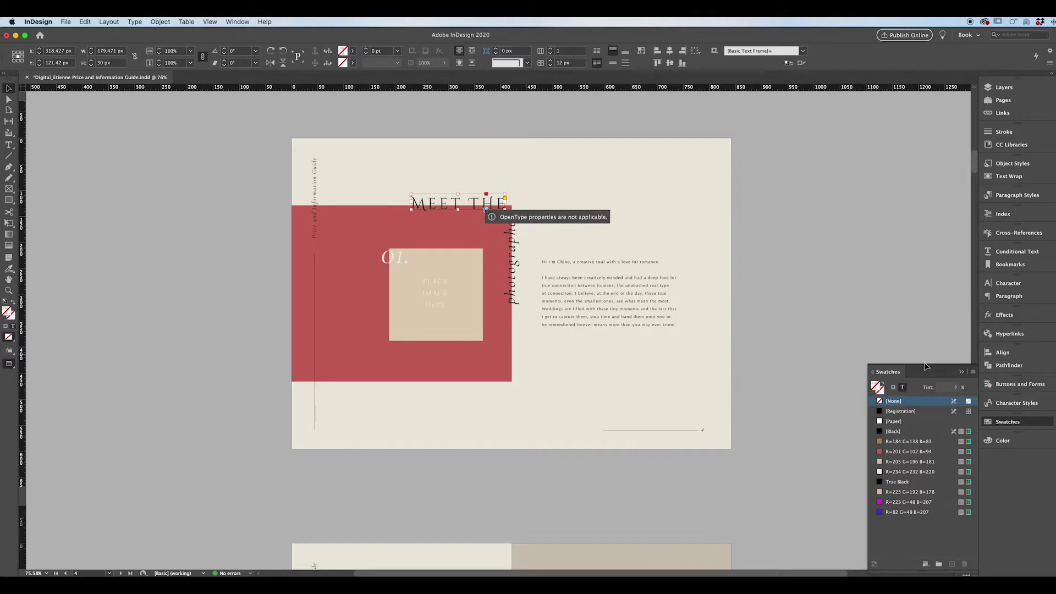
click(894, 441)
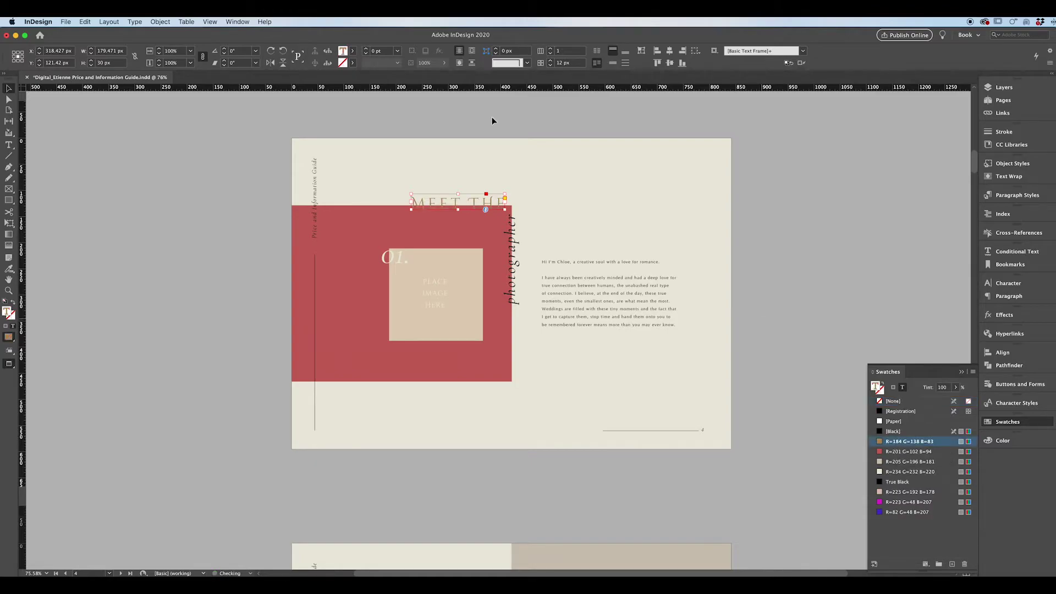
click(443, 172)
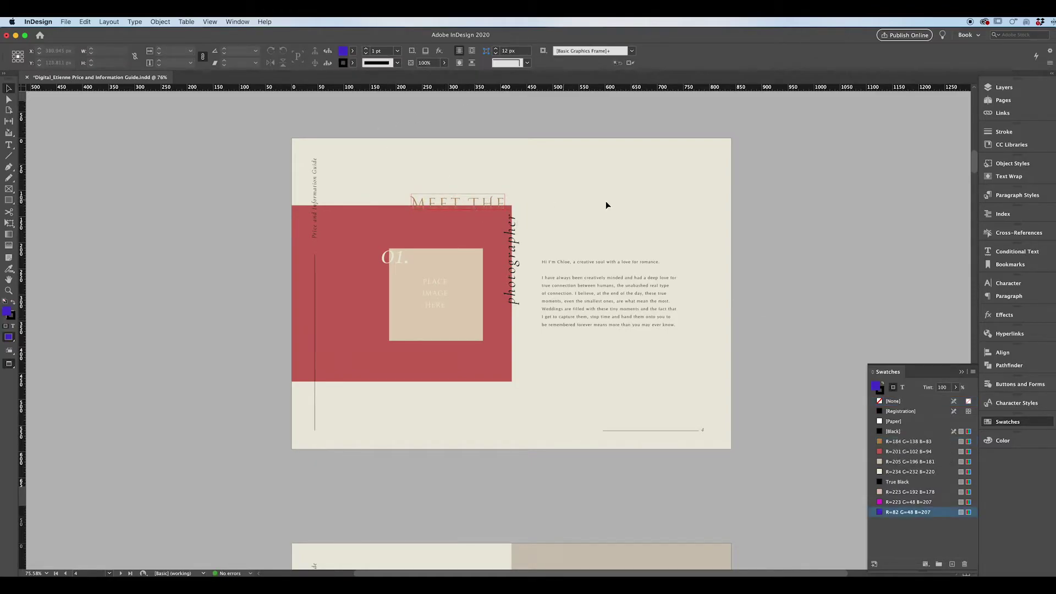
key(super+z)
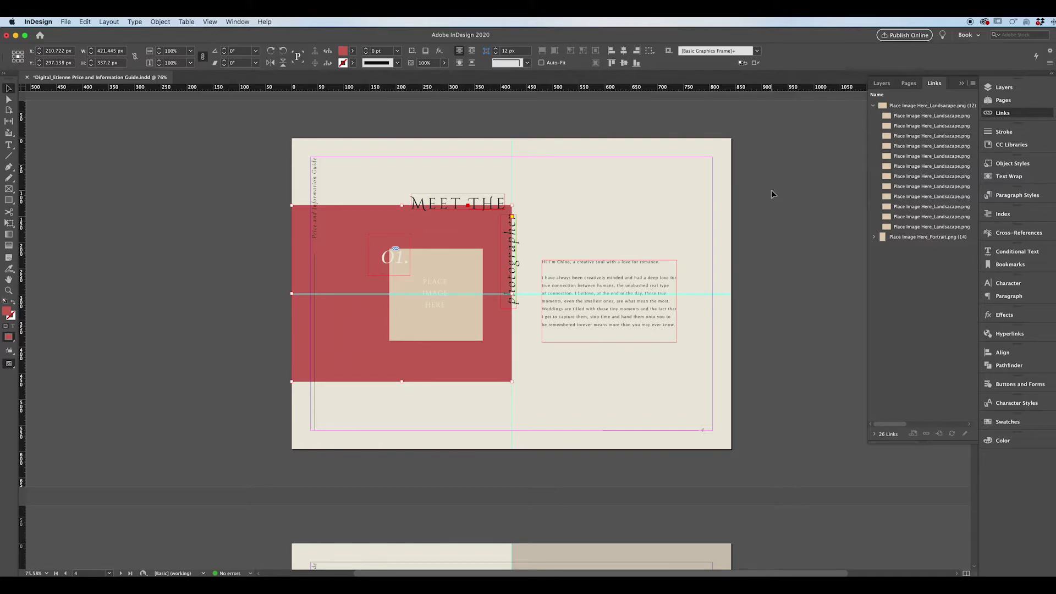
Step: Relink the placeholder image on page 4 to Jess&Leelou-2.jpg from the Desktop
click(468, 259)
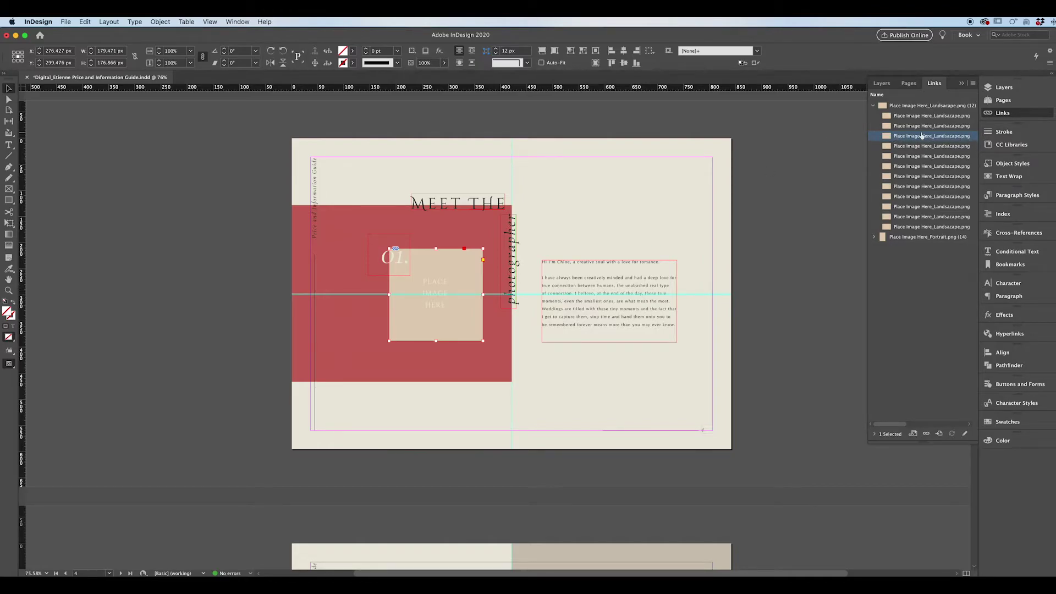
click(927, 435)
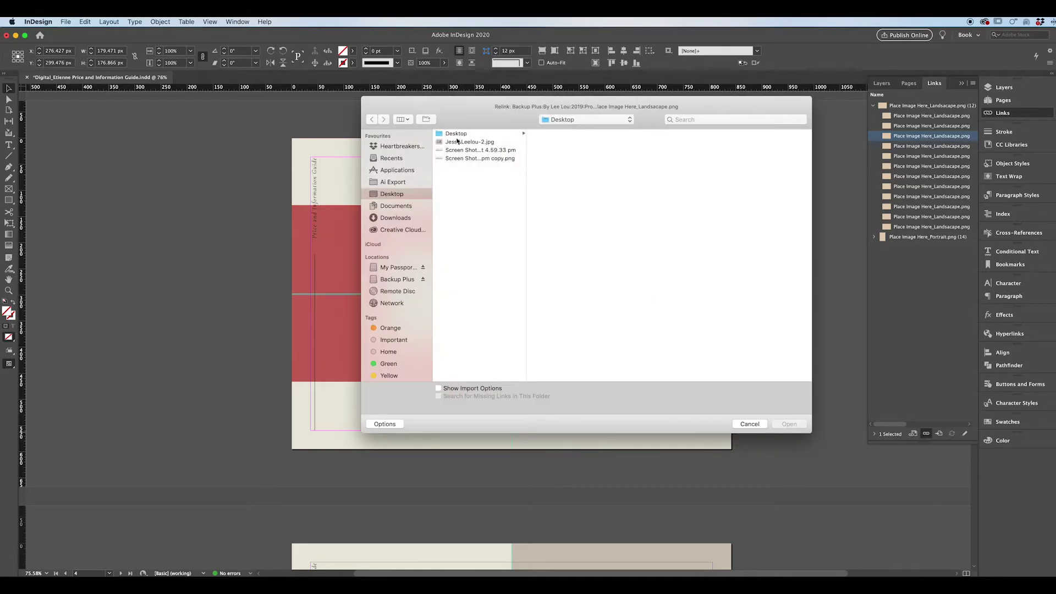
click(464, 142)
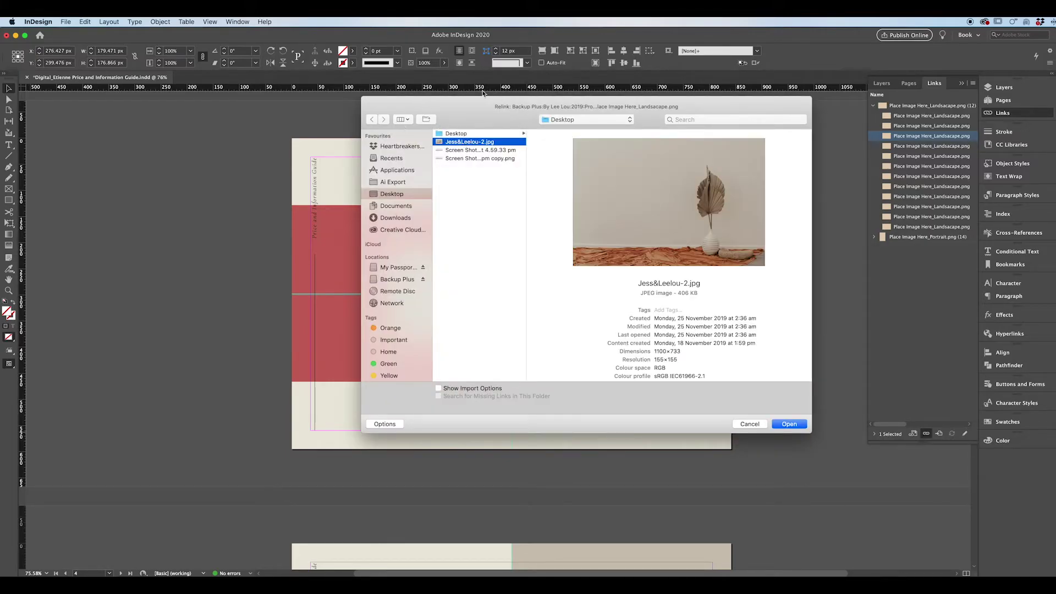
click(790, 425)
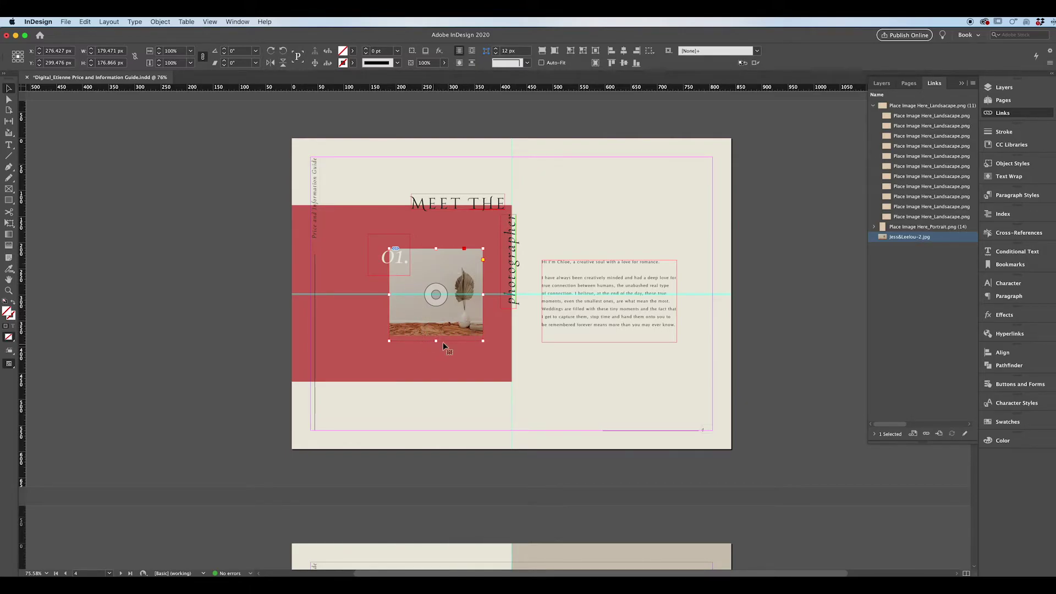
Step: Fill the page 4 frame proportionally with the photo, then fit the content proportionally and select the image inside the frame
click(541, 50)
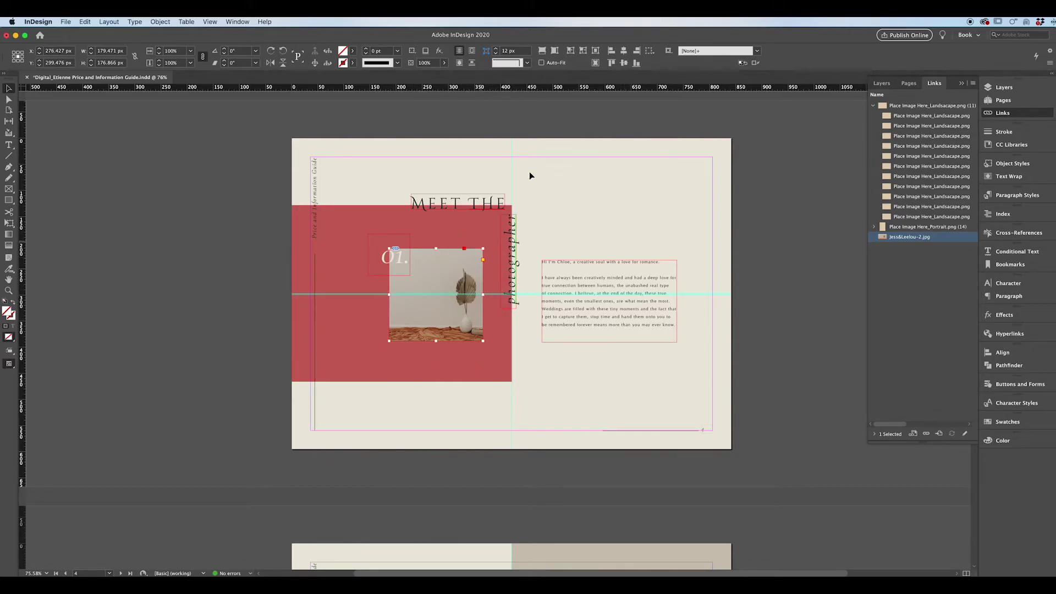
click(556, 52)
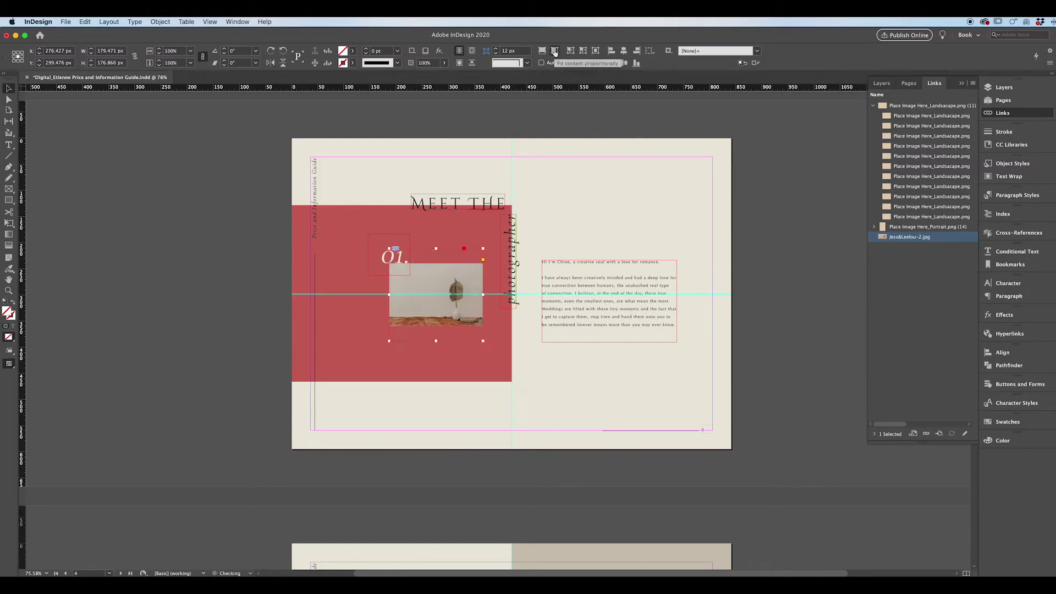
double_click(467, 272)
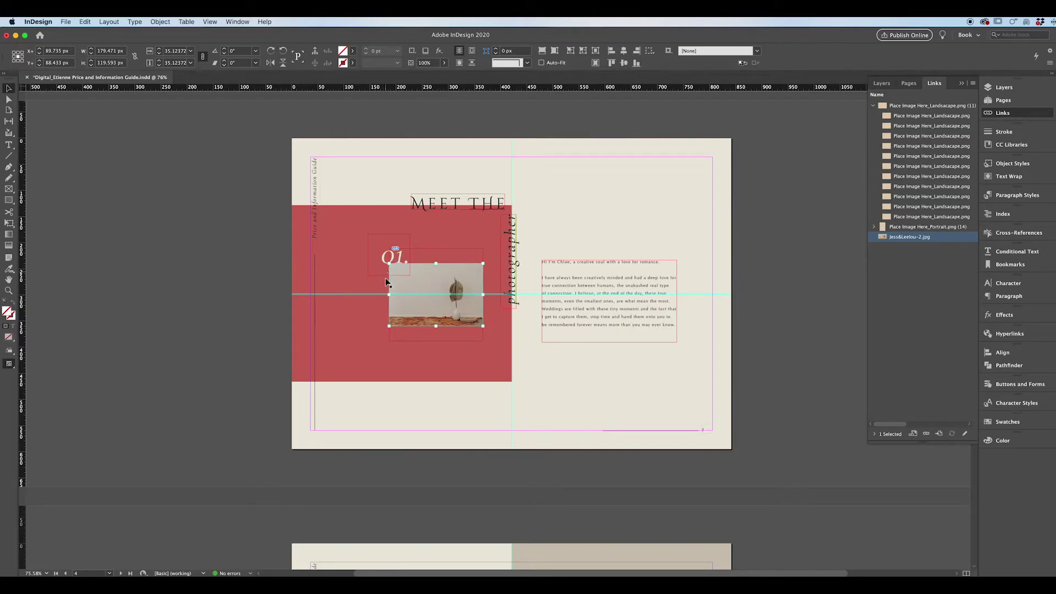
Step: Crop the page 4 photo by shortening its frame from above and below, then undo both frame changes
click(470, 254)
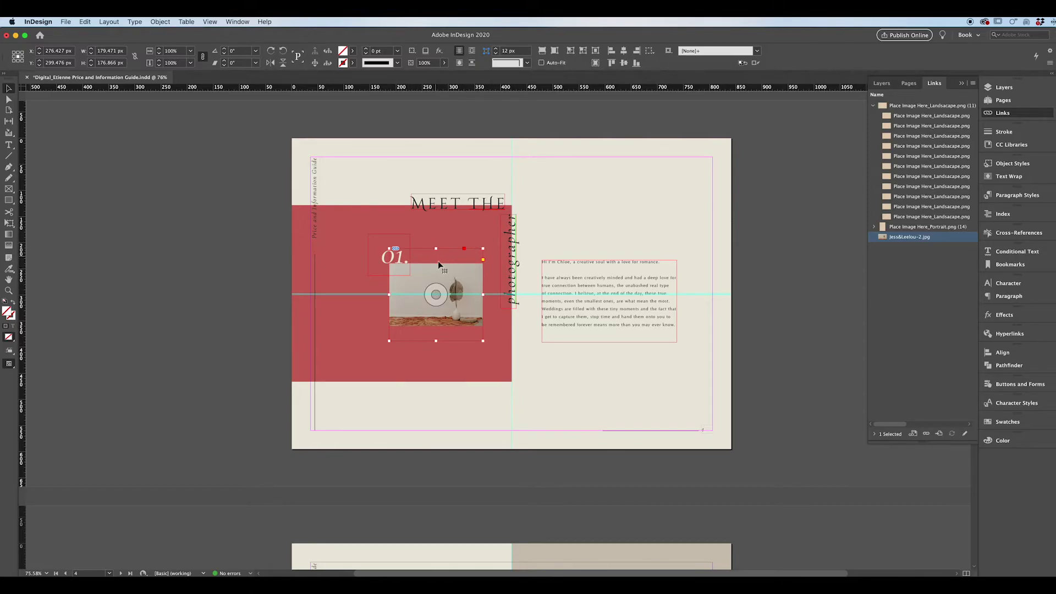
drag(435, 249, 436, 272)
drag(435, 341, 442, 313)
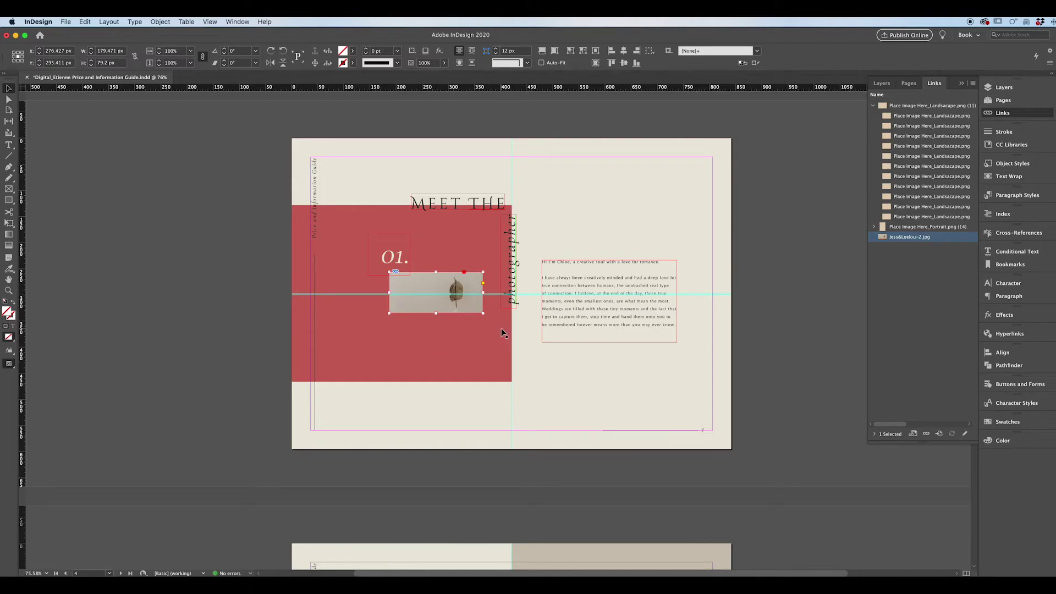
key(super+z)
key(super+z)
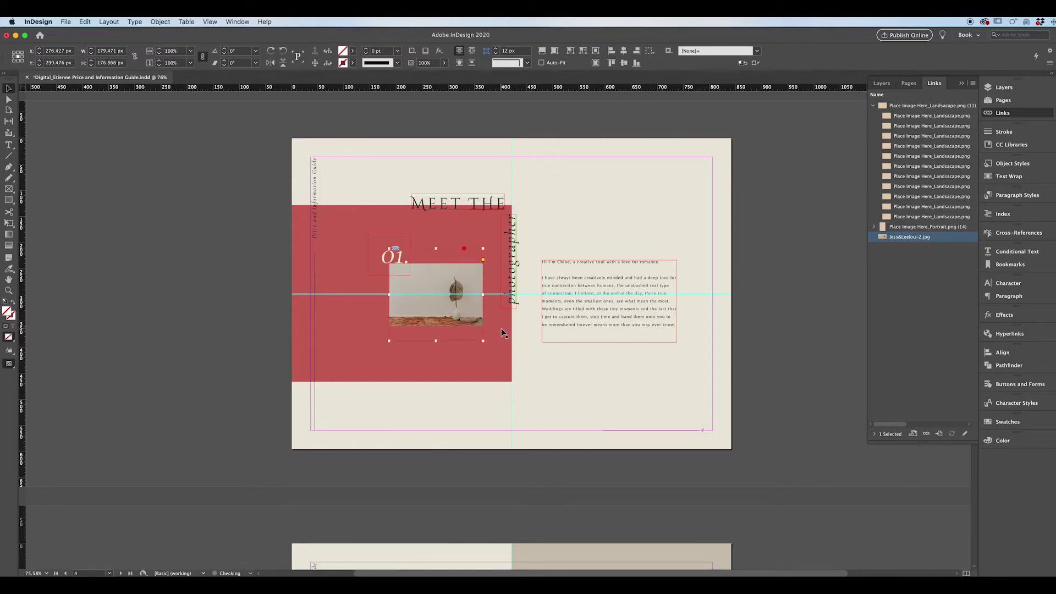
Step: Enlarge the photo inside its page 4 frame to about 270 × 180 px so it fills the frame, and deselect it
click(440, 302)
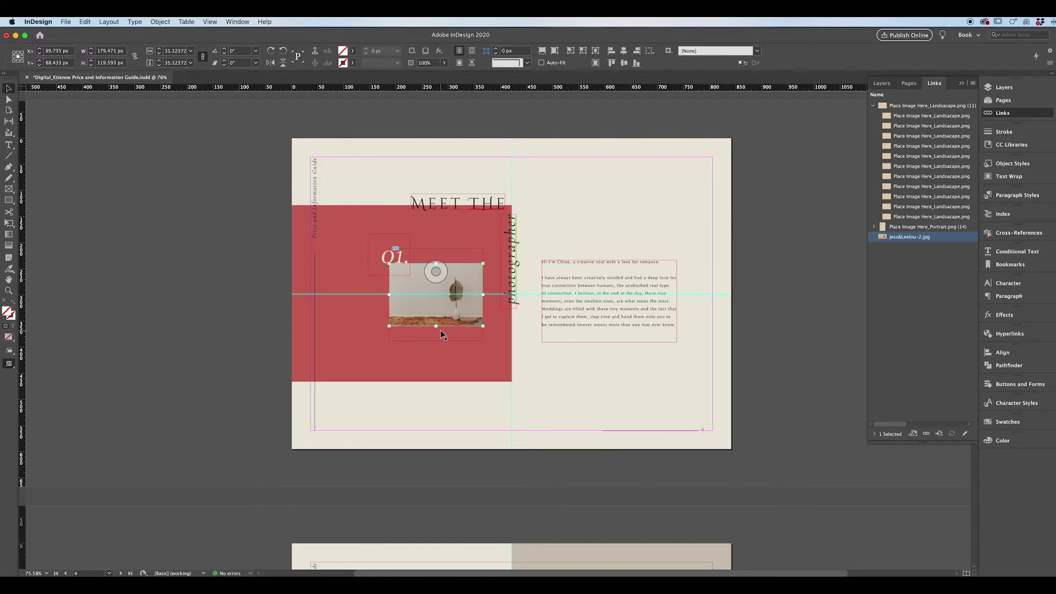
drag(436, 327, 437, 342)
drag(436, 263, 439, 248)
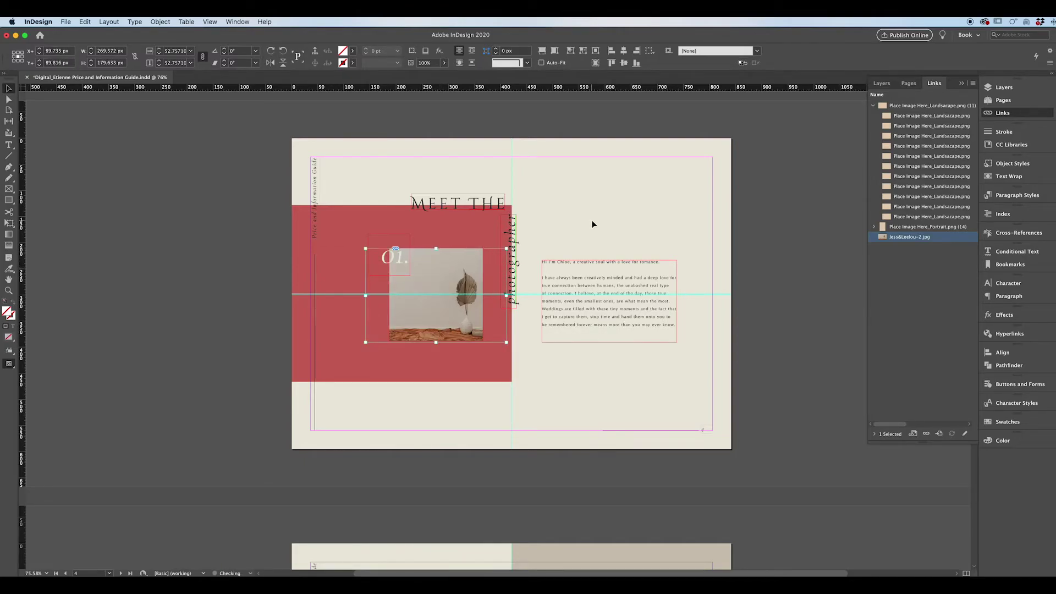
click(592, 224)
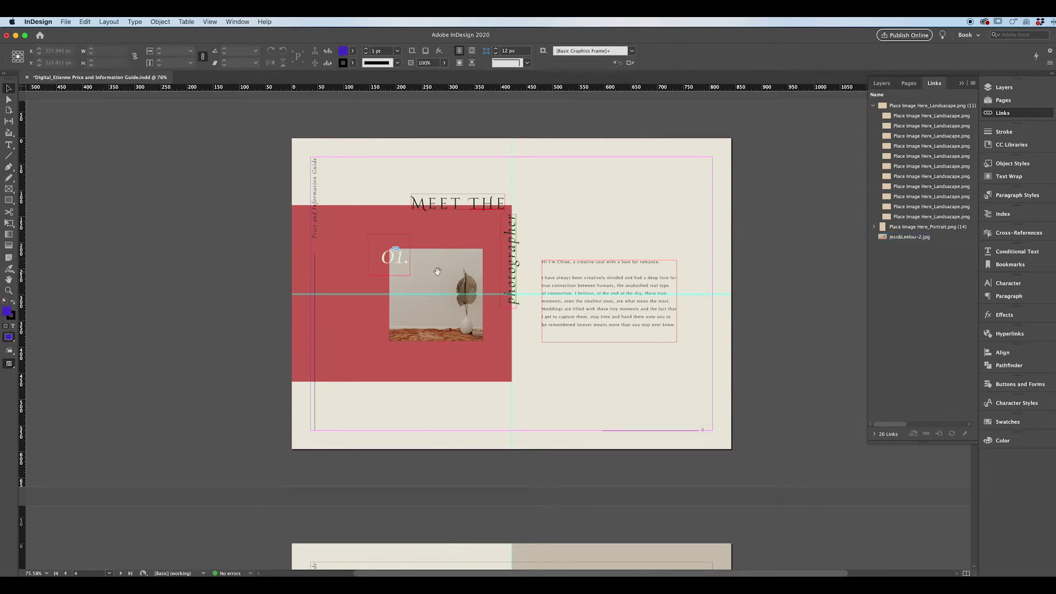
Step: Scale the page 4 photo and its frame up from the upper-right corner, then shrink them back to the original size
click(465, 264)
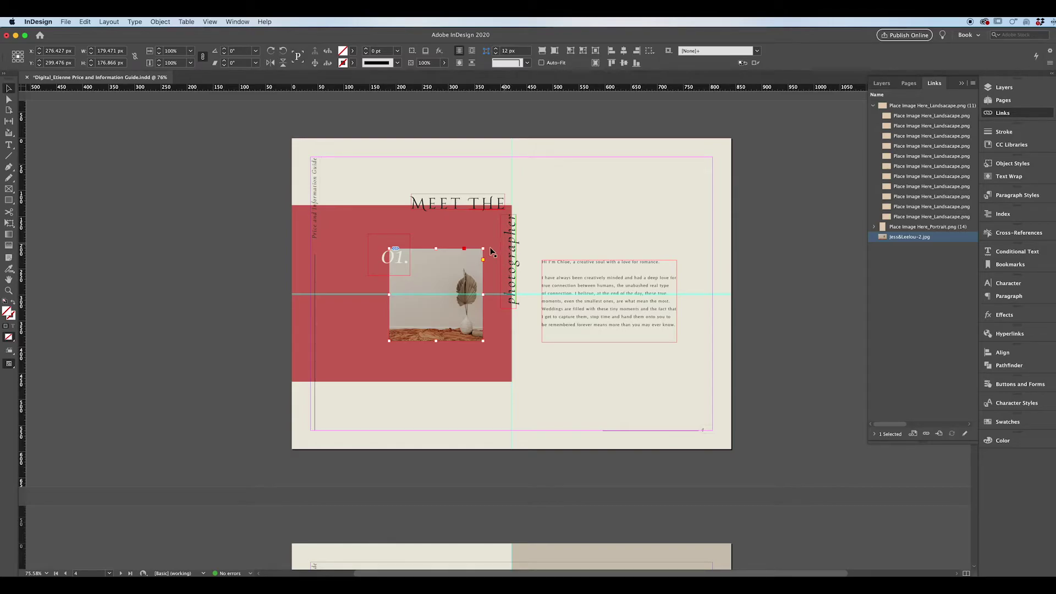
drag(483, 248, 508, 224)
drag(532, 193, 483, 248)
click(621, 244)
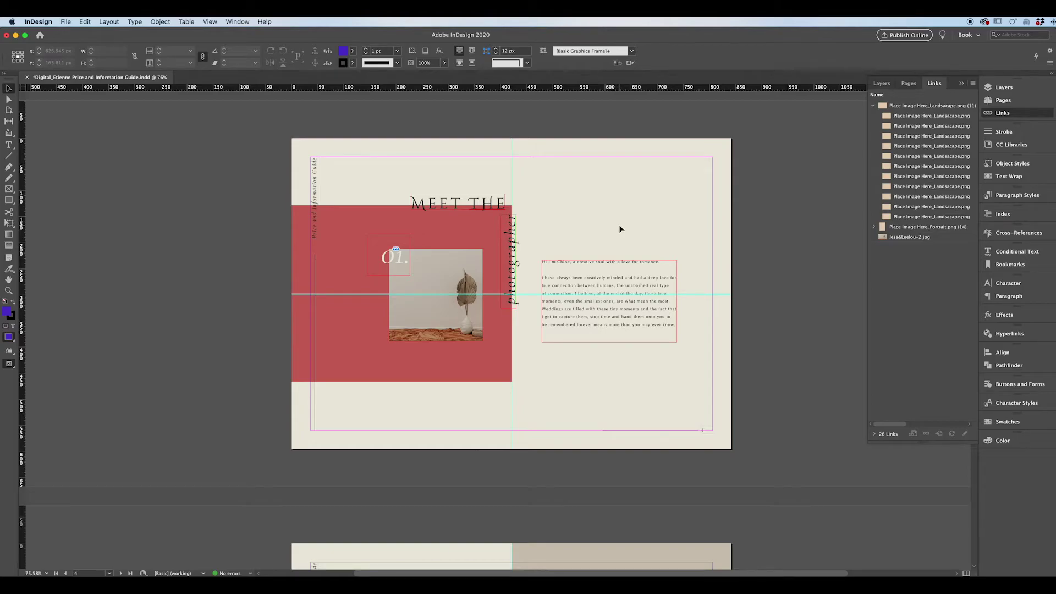
Step: Place Jess&Leelou-2.jpg from the Finder's Desktop folder into the placeholder image frame on page 5, then return to InDesign
scroll(565, 322, down, 5)
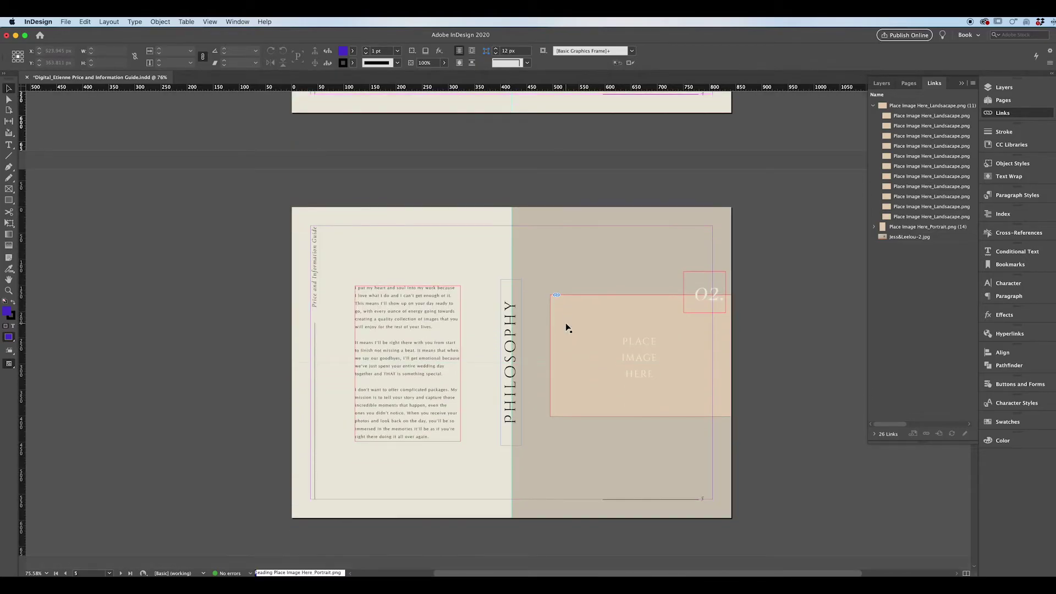
click(585, 328)
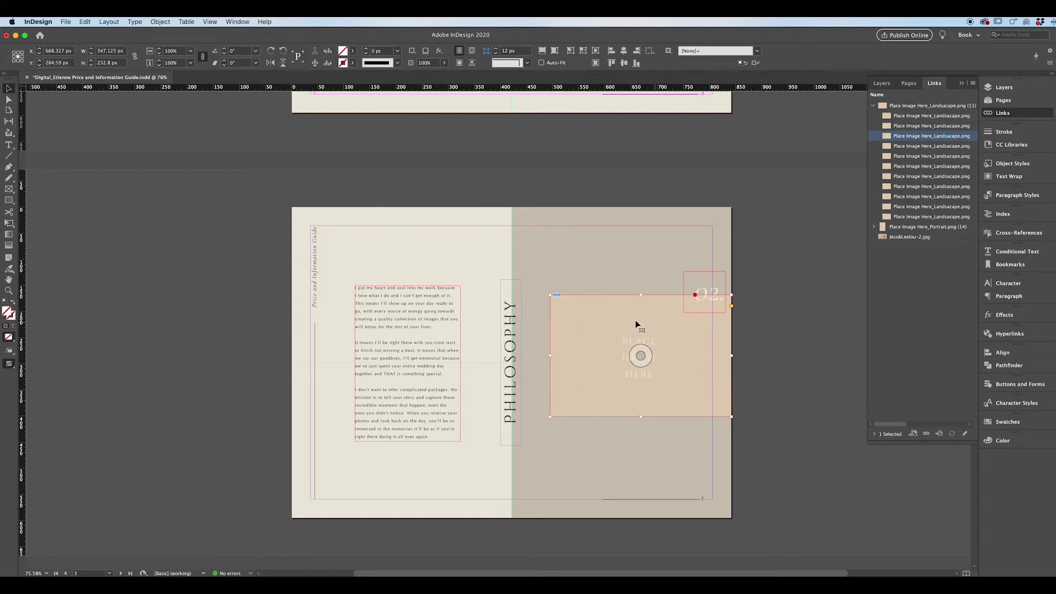
key(super+Tab)
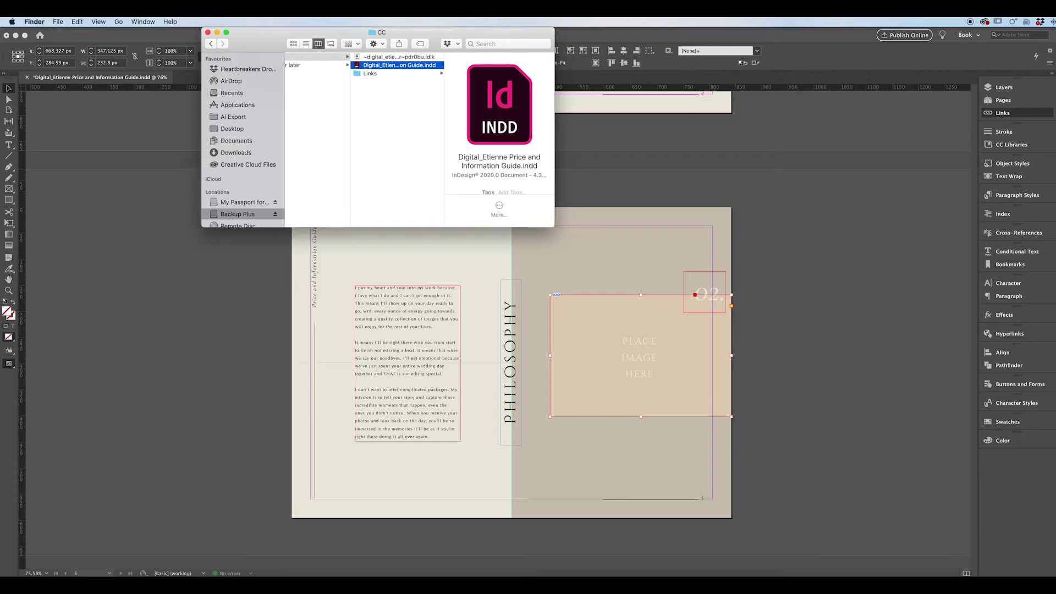
click(231, 129)
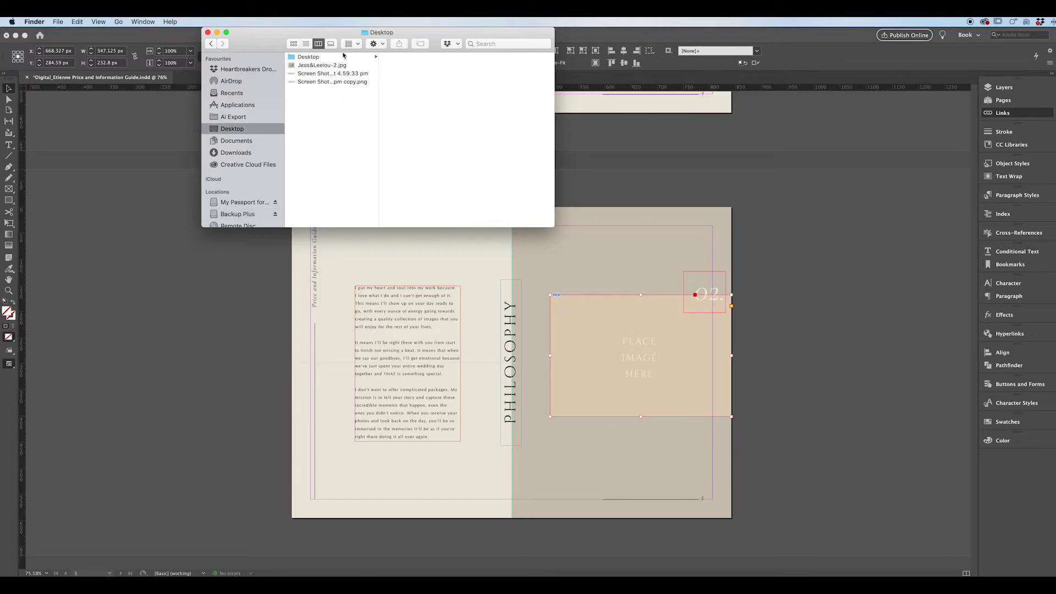
drag(321, 65, 643, 351)
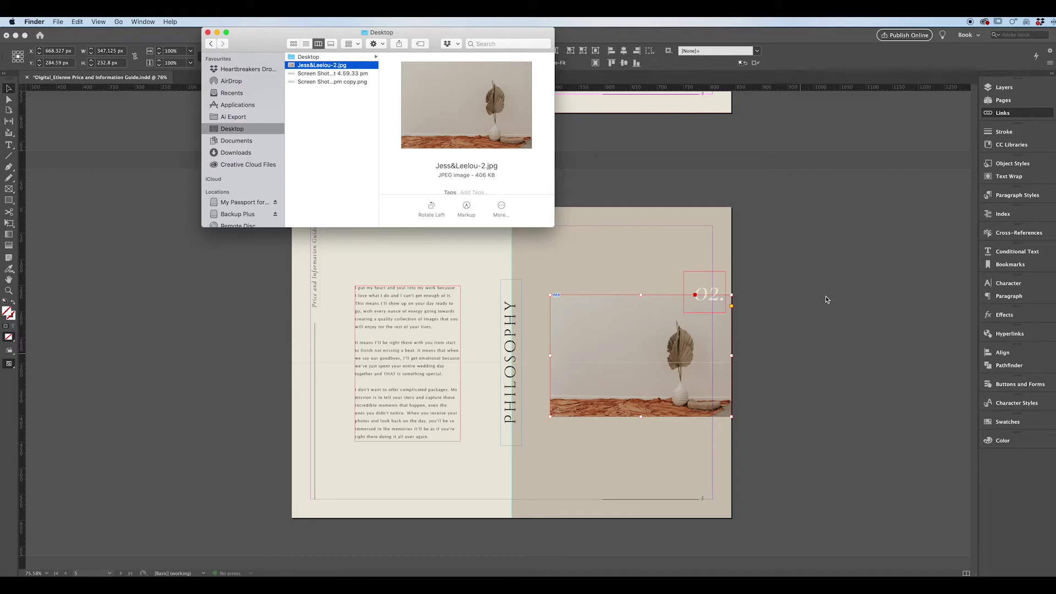
drag(410, 34, 871, 48)
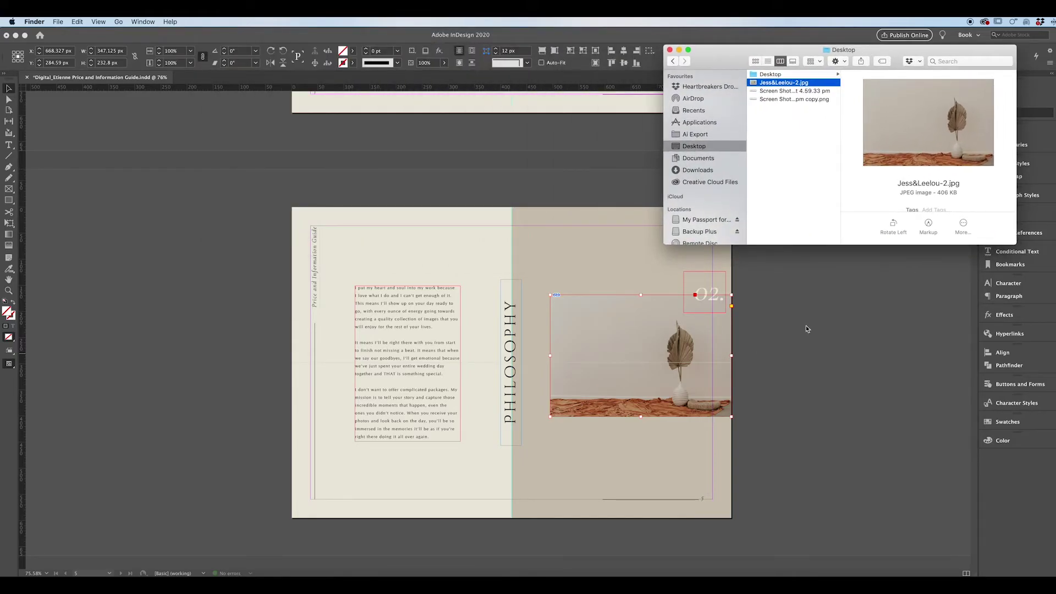
click(820, 327)
Step: Draw an image frame about 458 × 258 px over page 5's upper-left corner and place Jess&Leelou-2.jpg from the Finder's Desktop folder into it
click(8, 190)
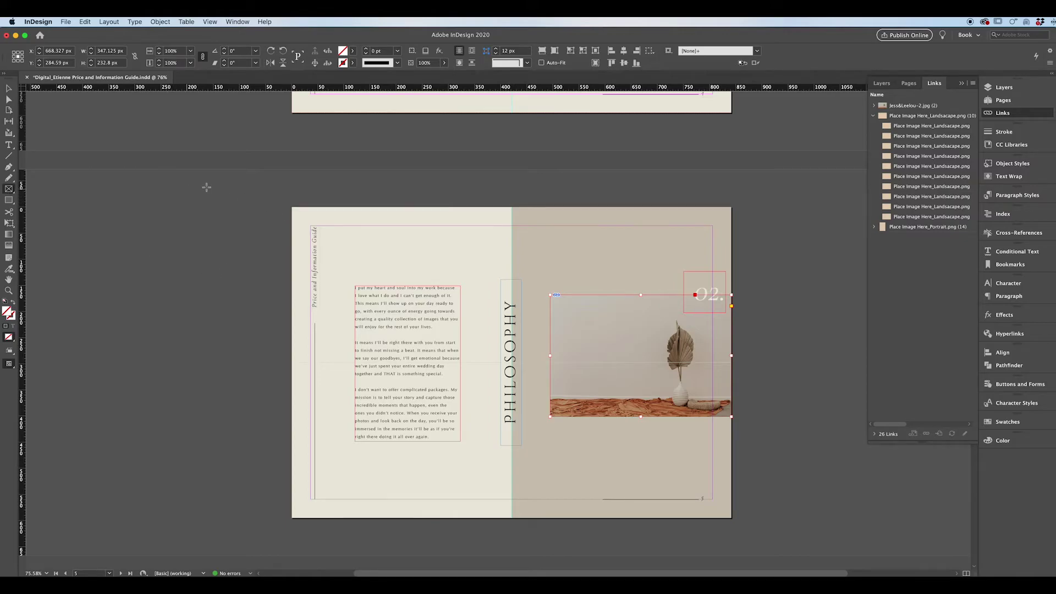
drag(199, 186, 438, 318)
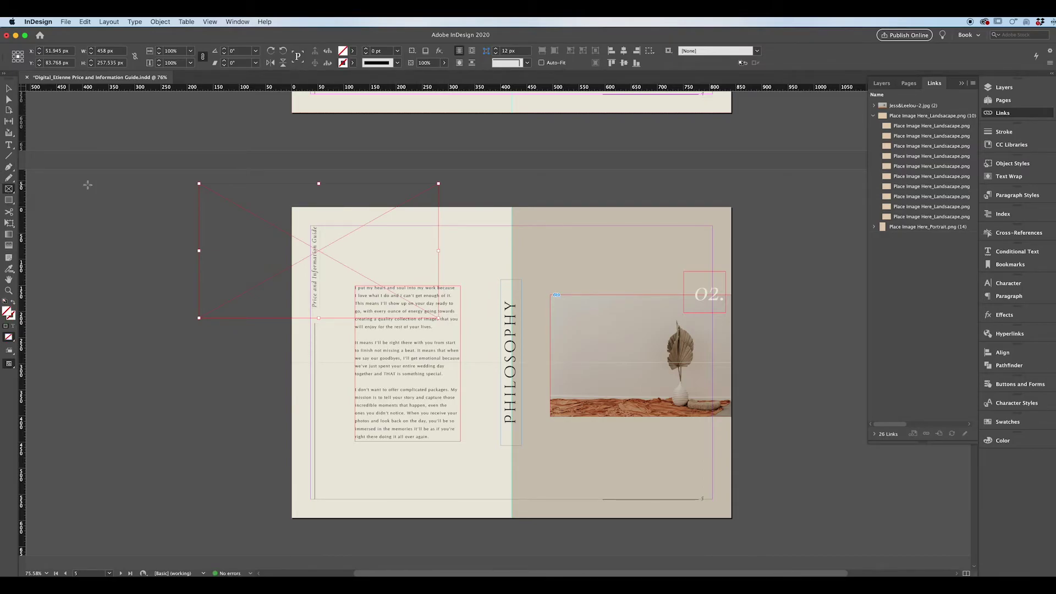
click(416, 584)
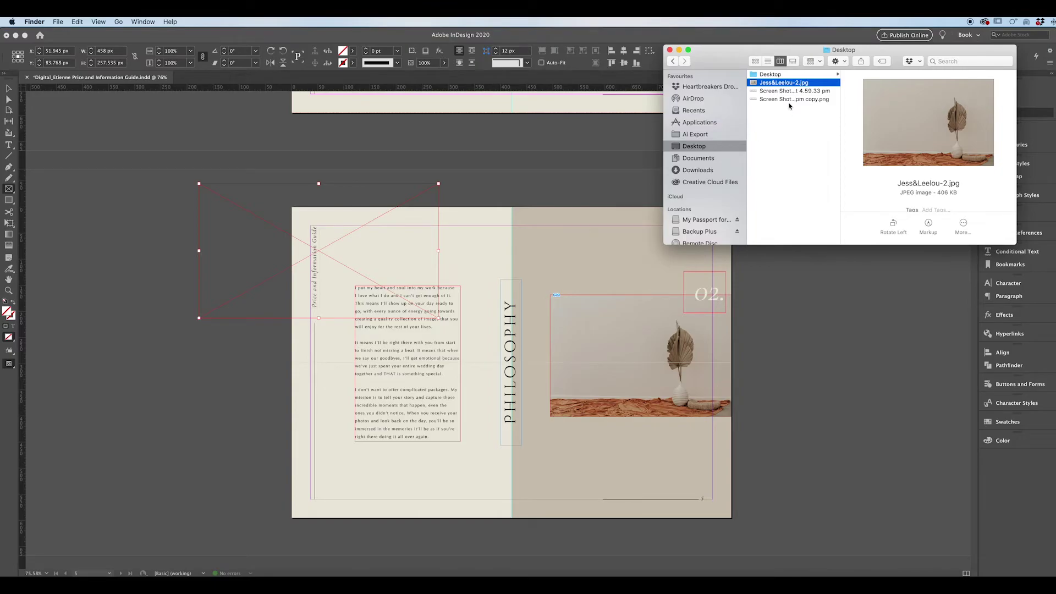
drag(783, 82, 300, 262)
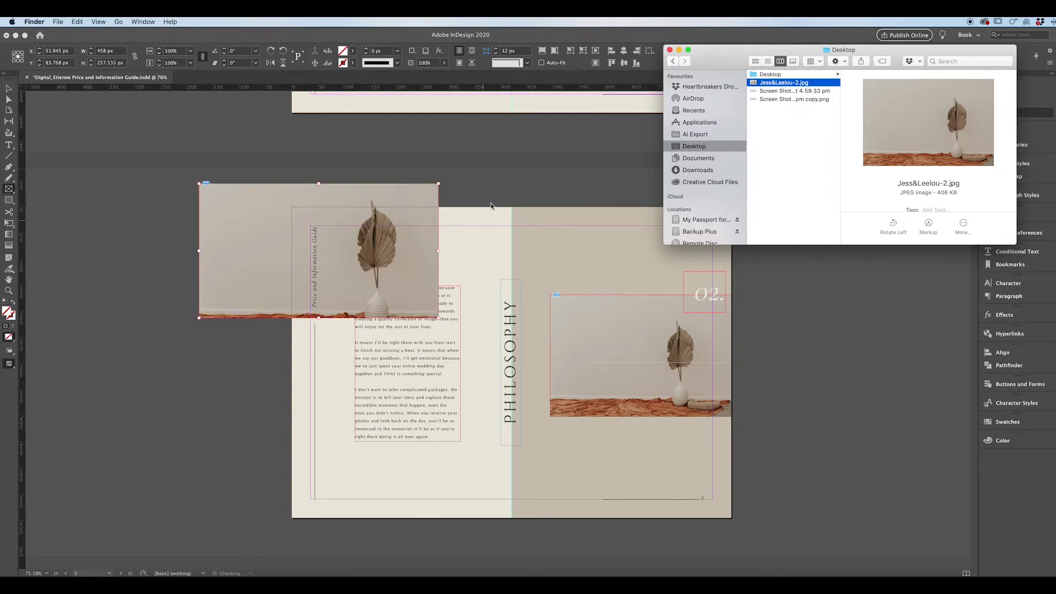
key(Down)
key(Down)
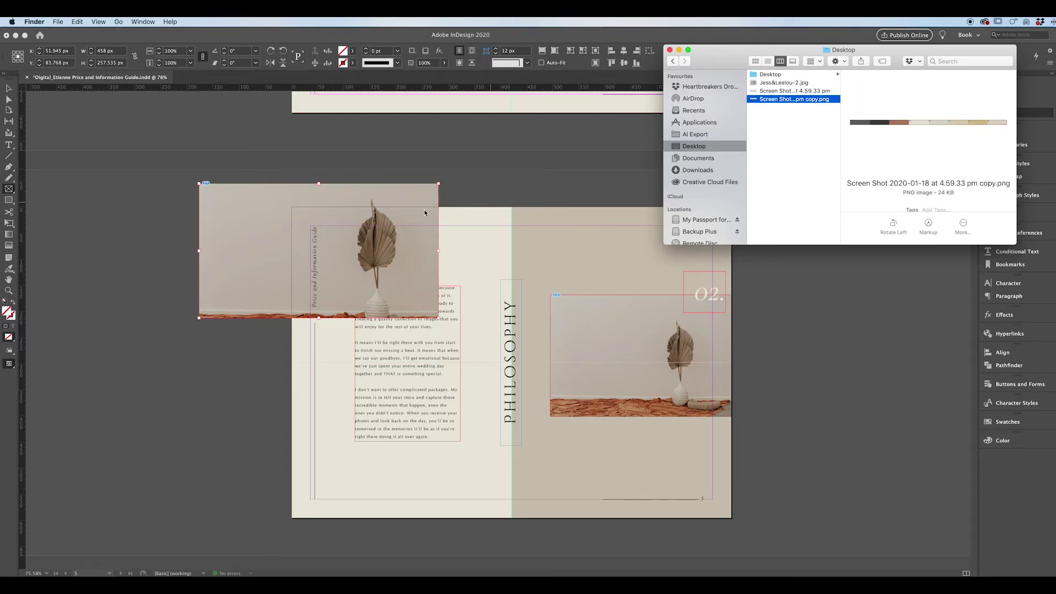
Step: Return to InDesign, delete the new photo frame at page 5's upper-left corner, and collapse the links list
click(461, 194)
key(v)
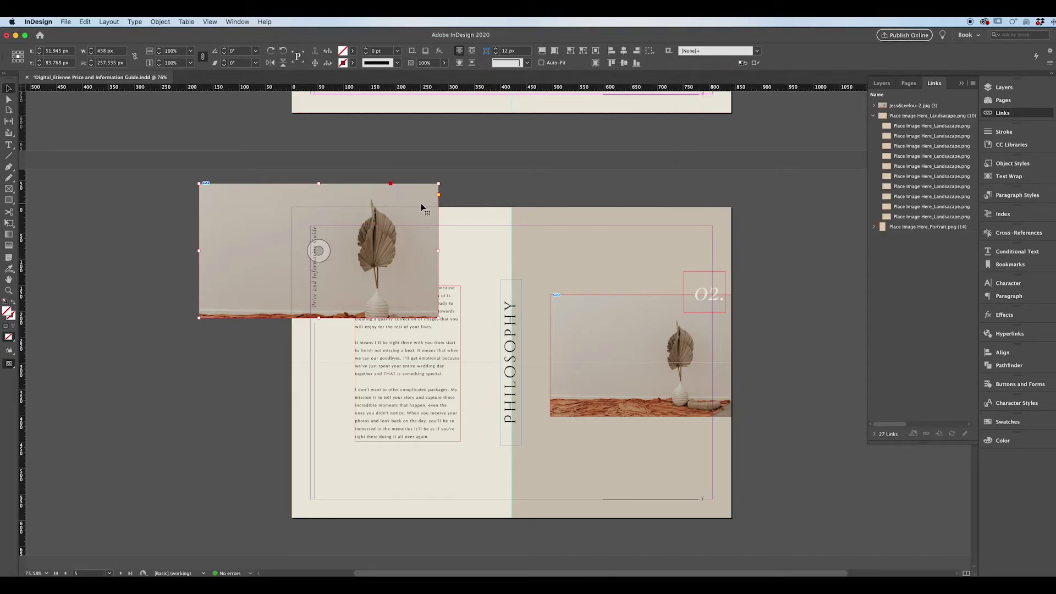
key(Delete)
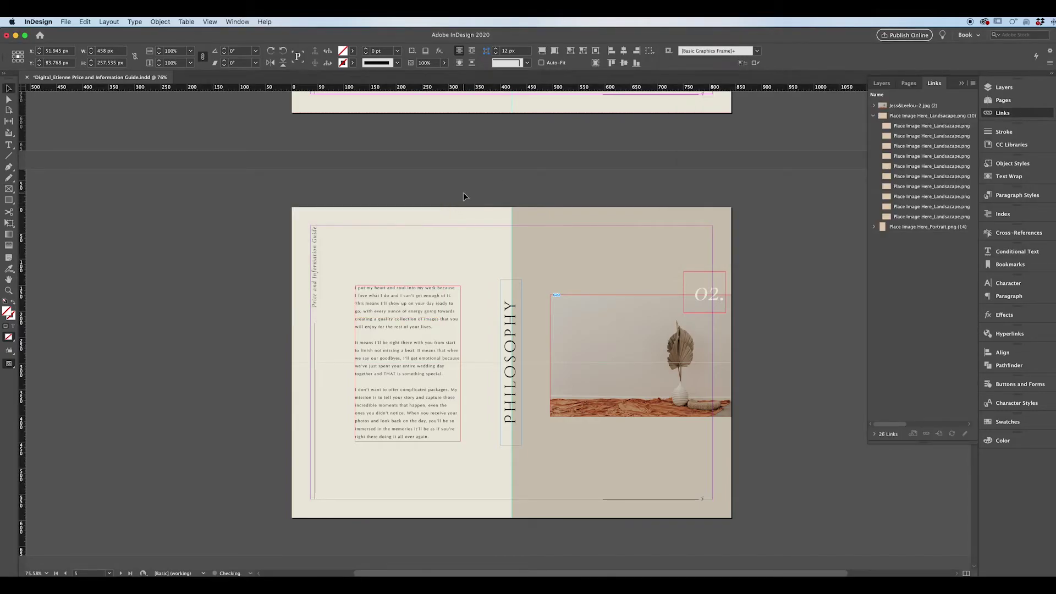
click(960, 84)
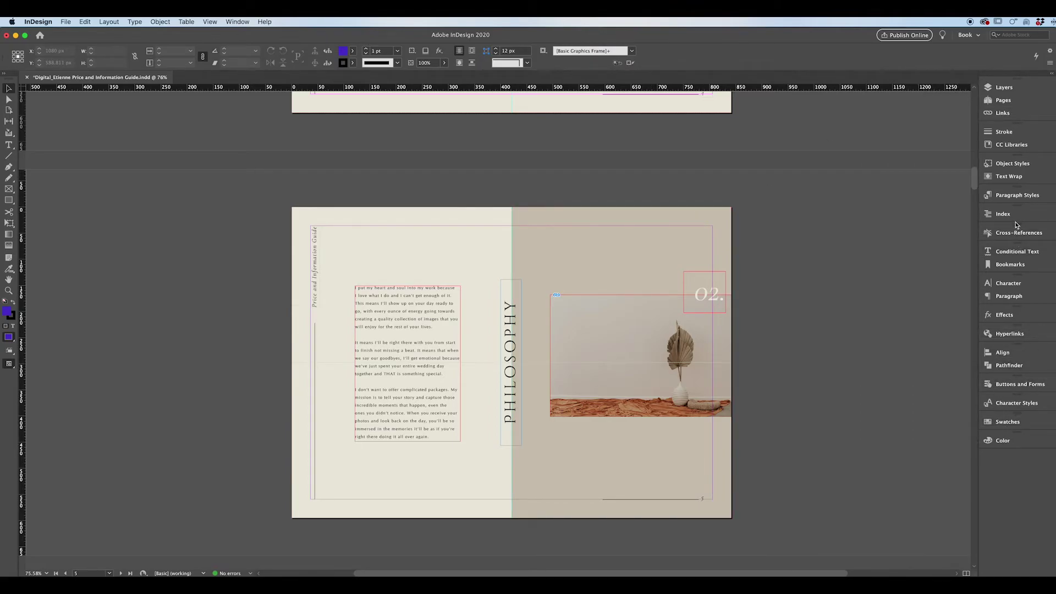
Step: Examine the contents page's CONTENTS heading and the hyperlinked text frames of its entries, from About to How to book
scroll(839, 351, up, 20)
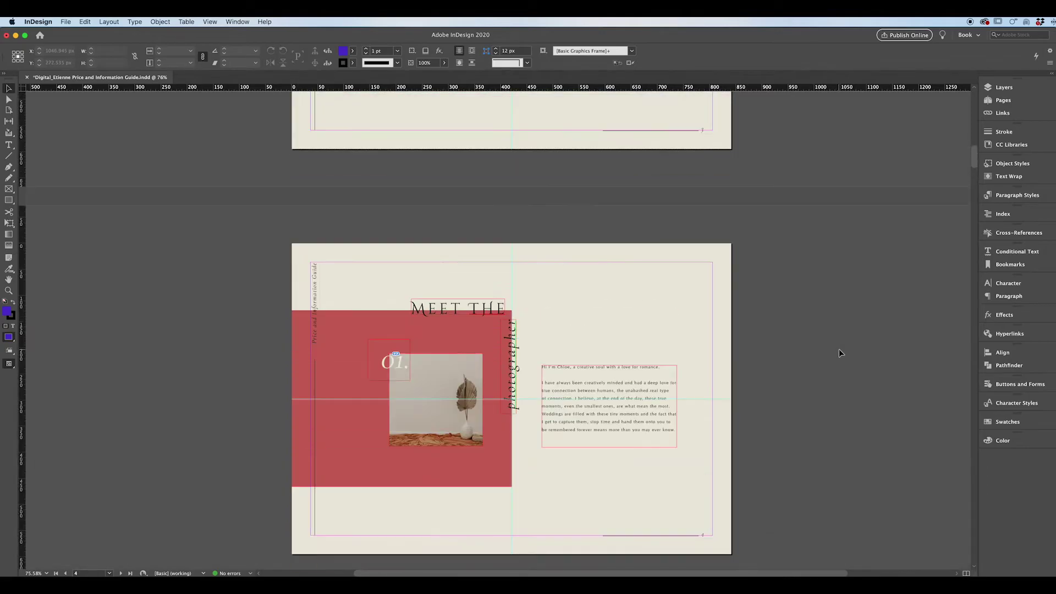
scroll(839, 353, down, 3)
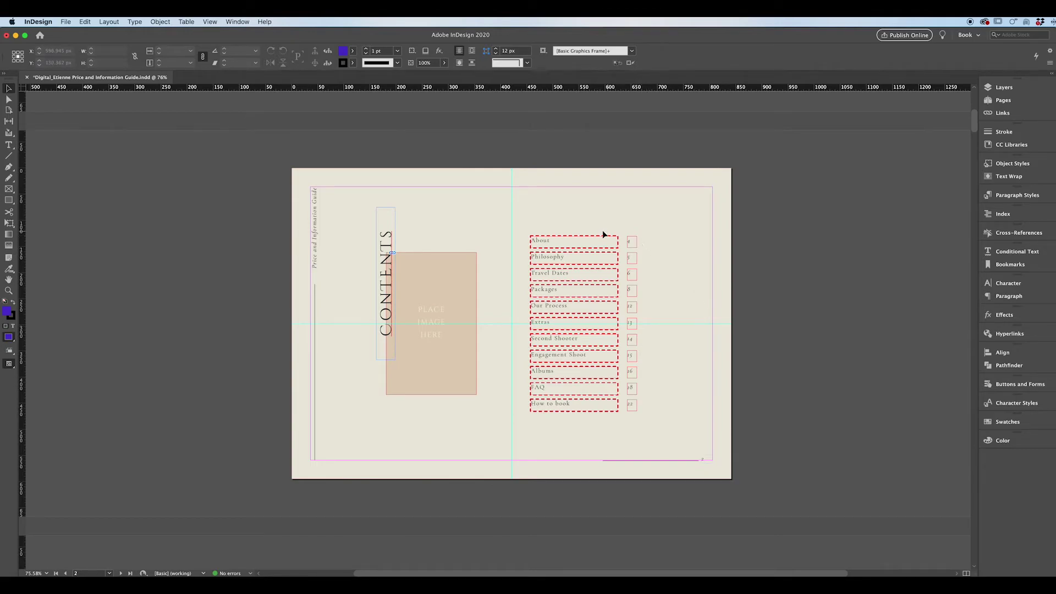
click(554, 240)
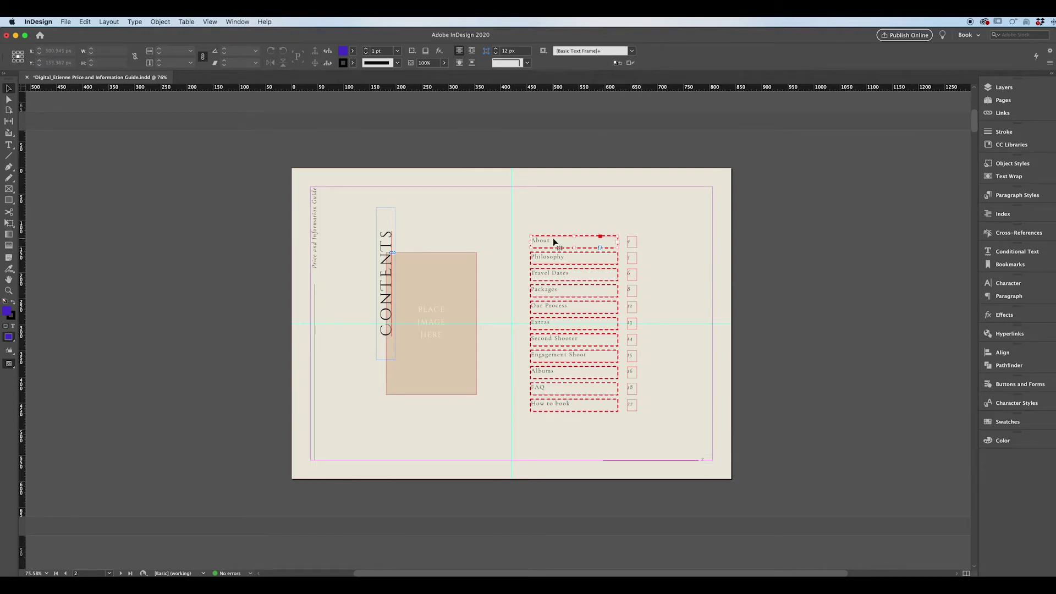
click(551, 259)
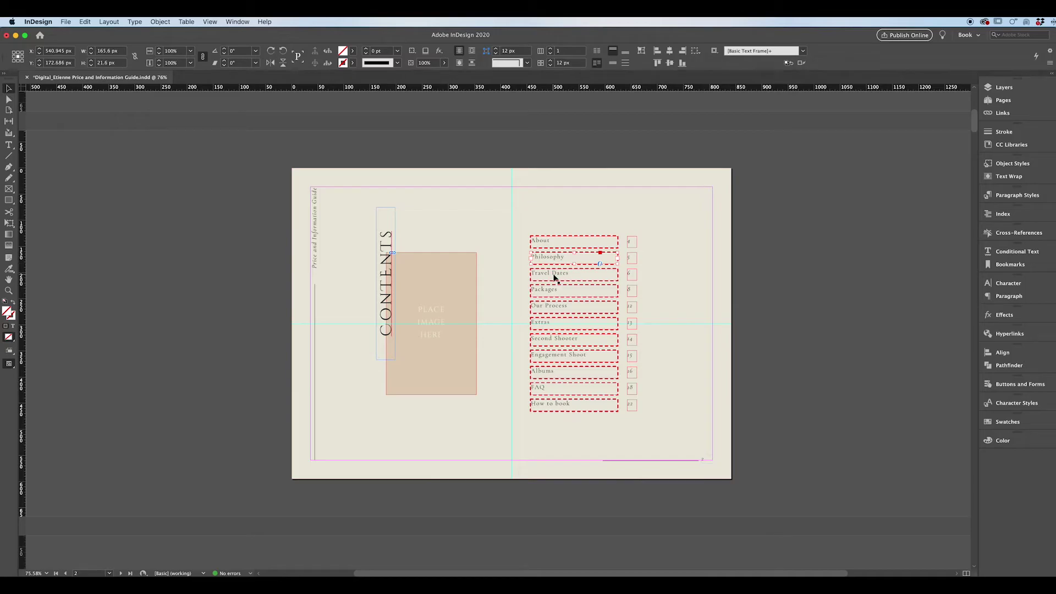
click(554, 294)
click(554, 309)
click(558, 325)
click(392, 237)
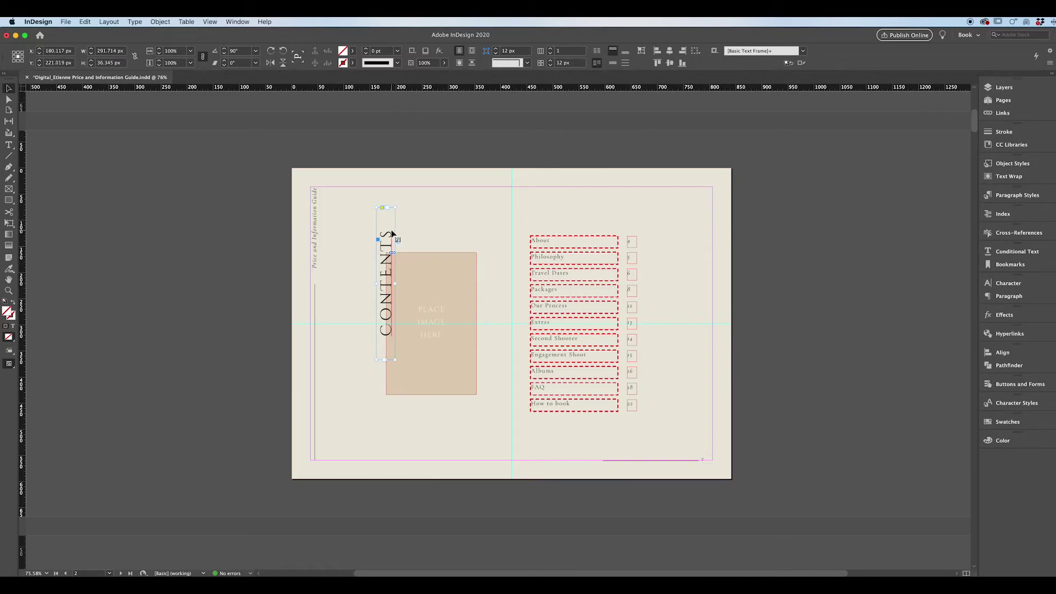
click(572, 332)
click(574, 343)
click(576, 361)
click(578, 376)
click(574, 391)
click(569, 408)
click(579, 294)
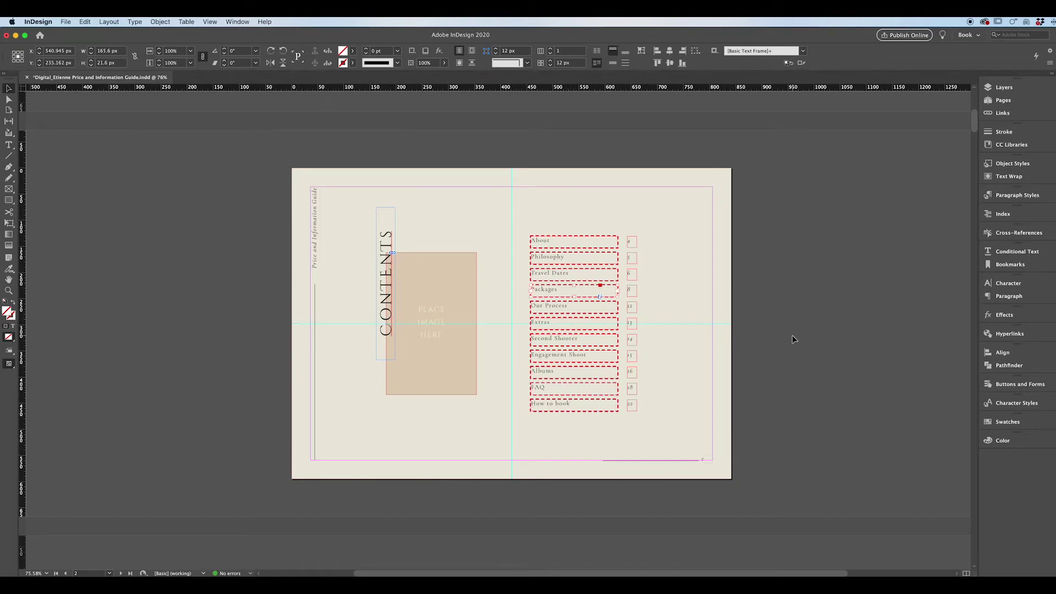
Step: Display the document's hyperlinks and look up where the interactive window options are found
click(1010, 333)
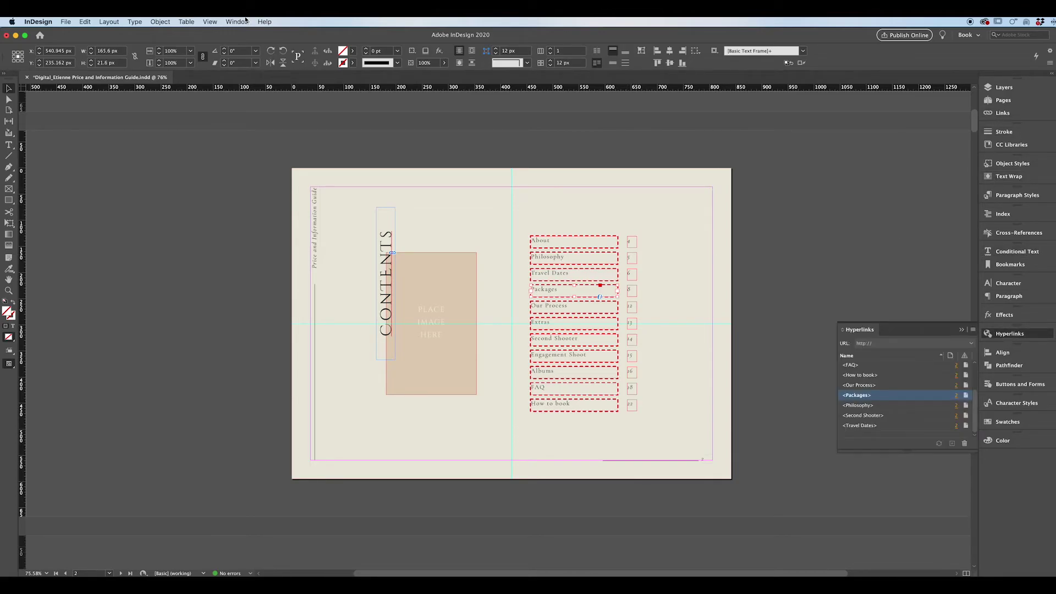
click(245, 21)
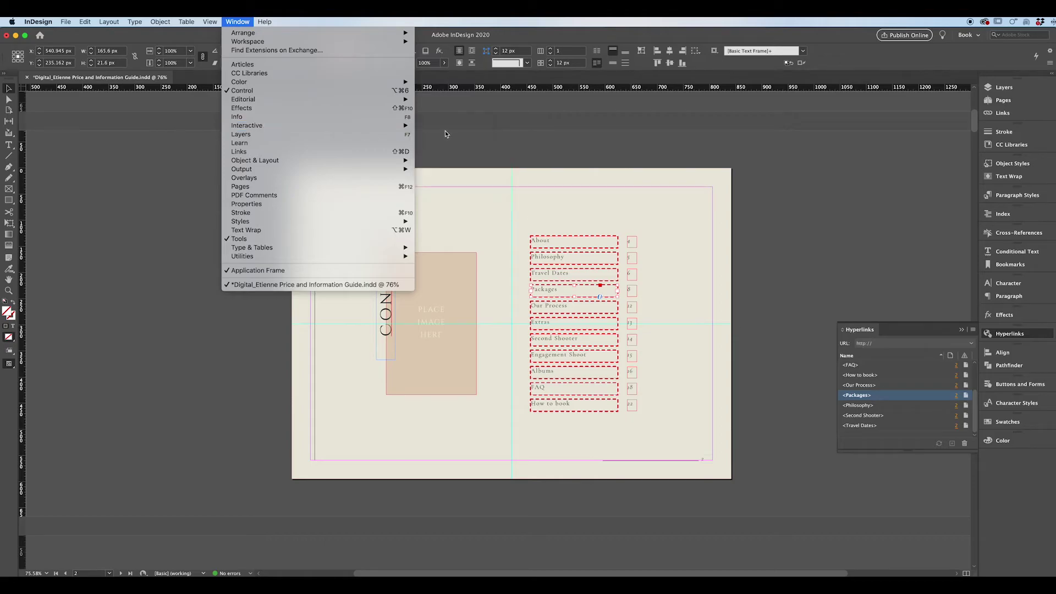
mouse_move(407, 126)
click(461, 162)
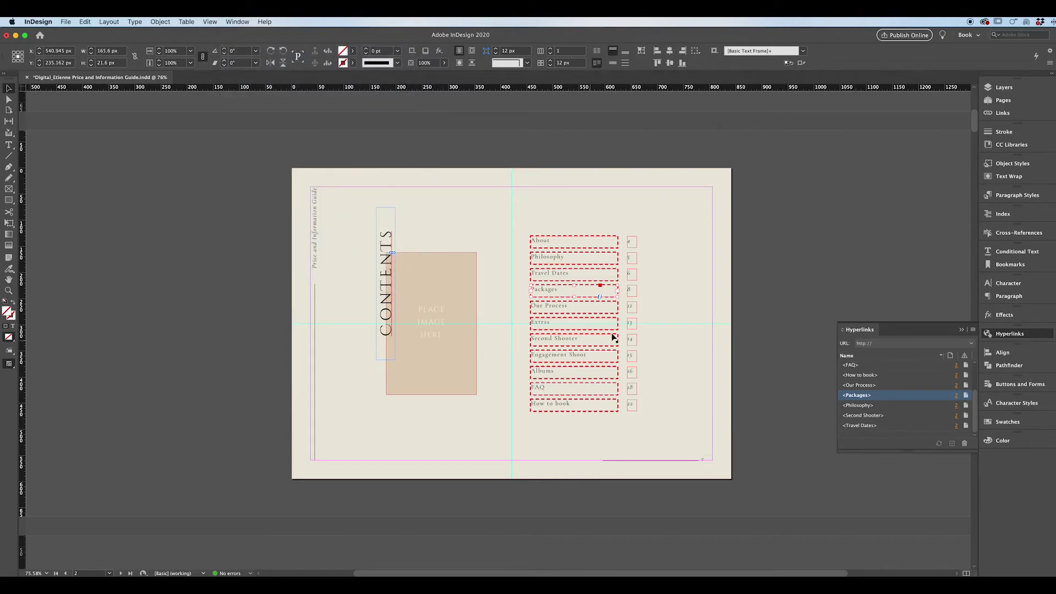
Step: Review the page destination and appearance settings of the About entry's hyperlink, moving the dialog clear of the contents list, and accept them
click(569, 246)
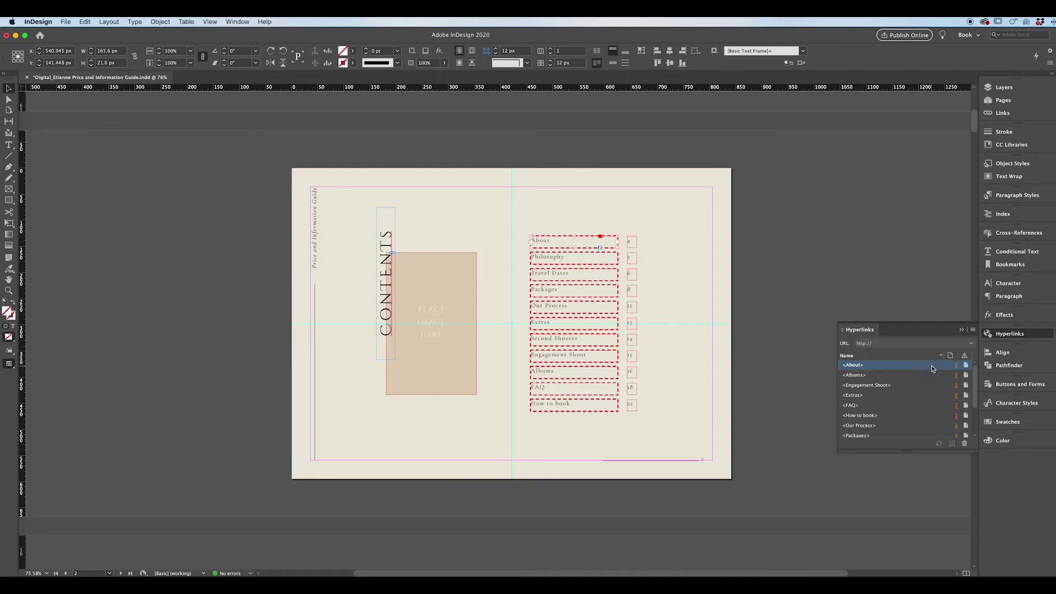
double_click(890, 368)
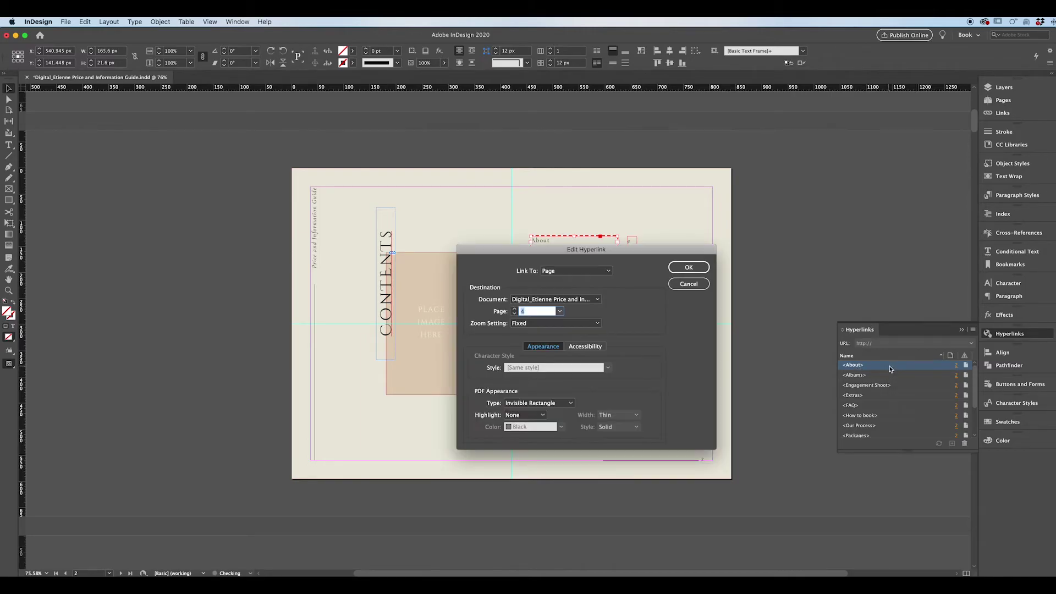
drag(616, 252, 399, 152)
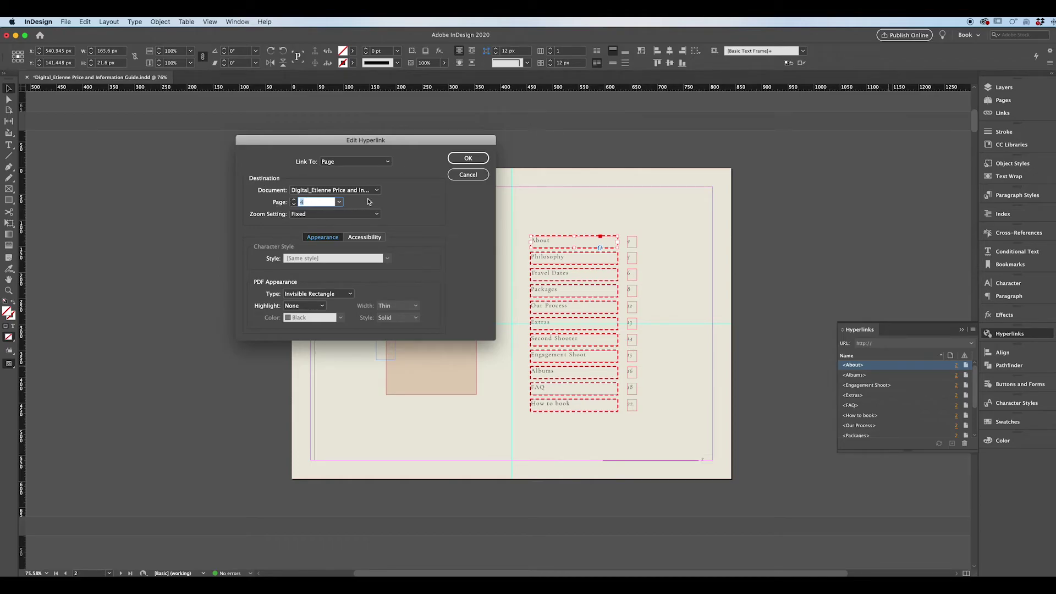
click(466, 160)
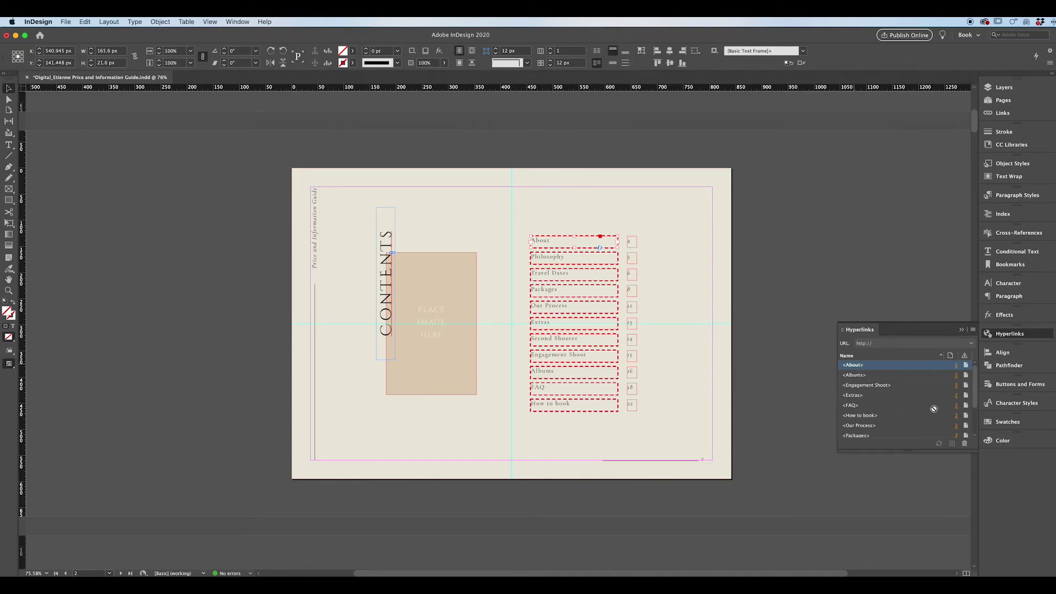
Step: Remove the hyperlink from the About contents entry, then undo the removal
click(963, 443)
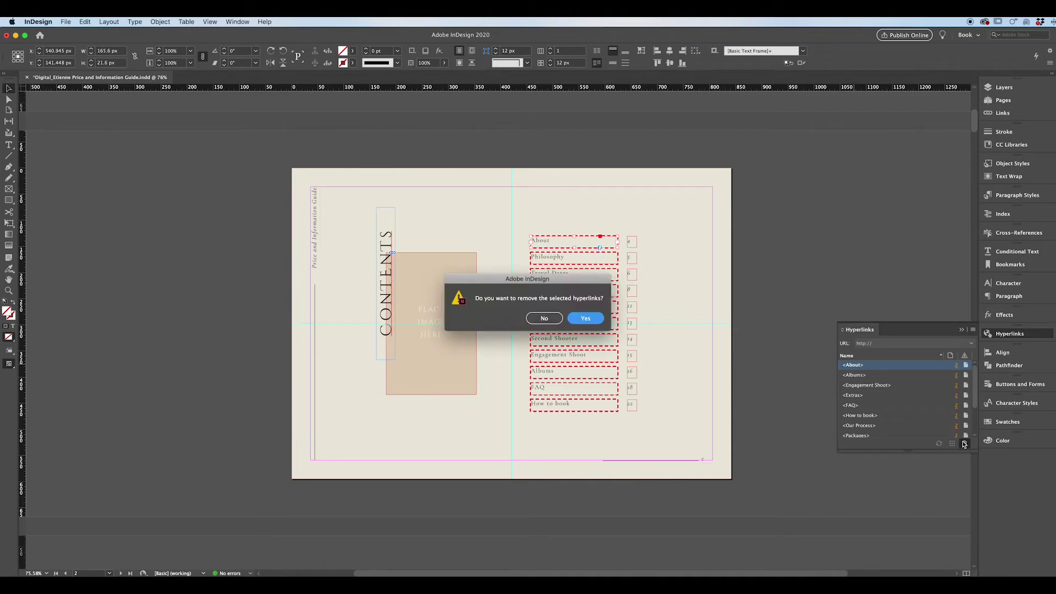
click(585, 317)
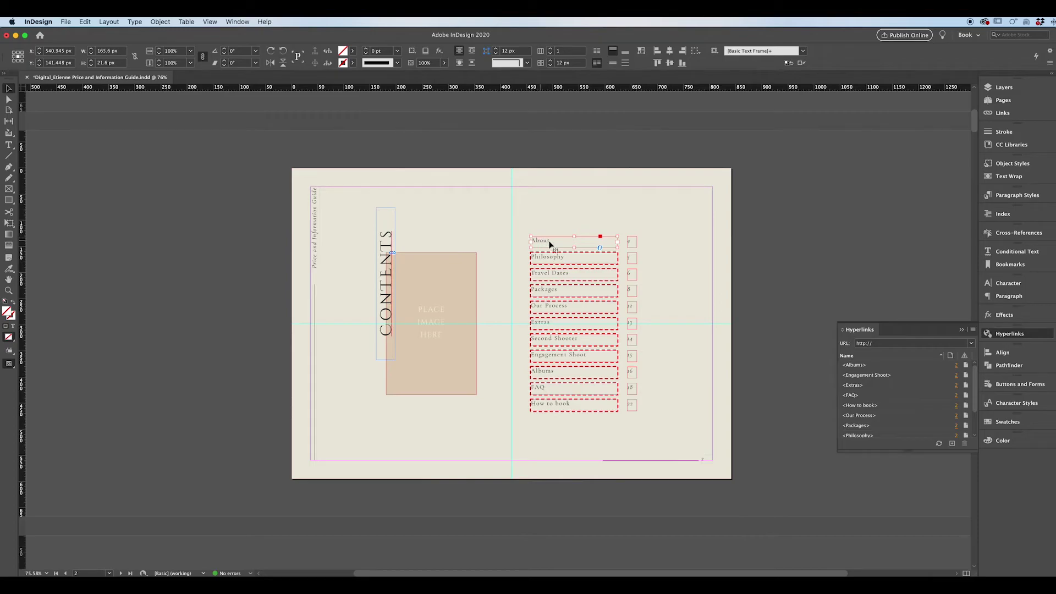
click(387, 228)
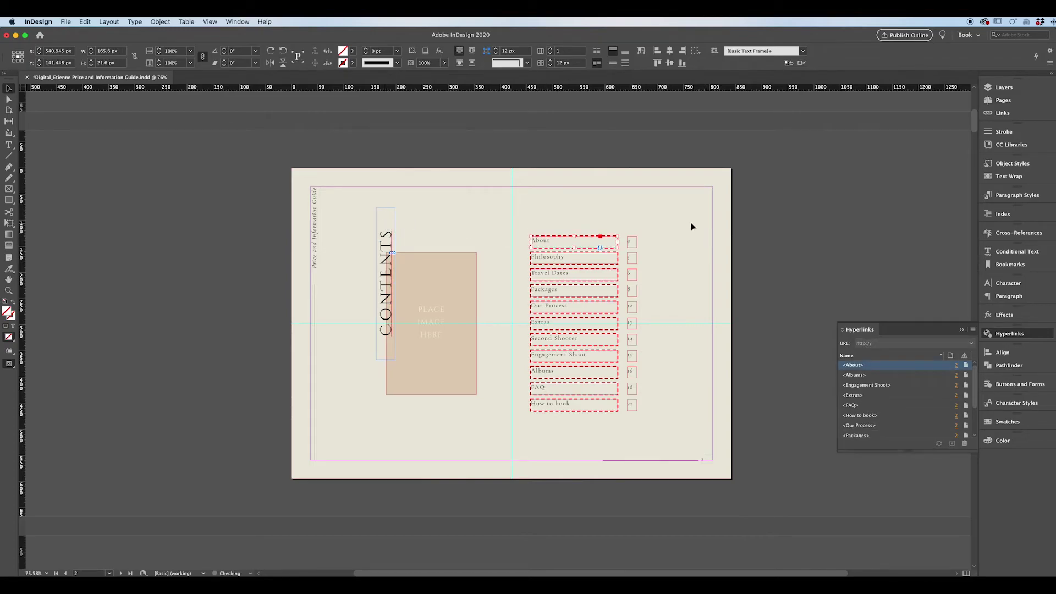
scroll(690, 222, up, 5)
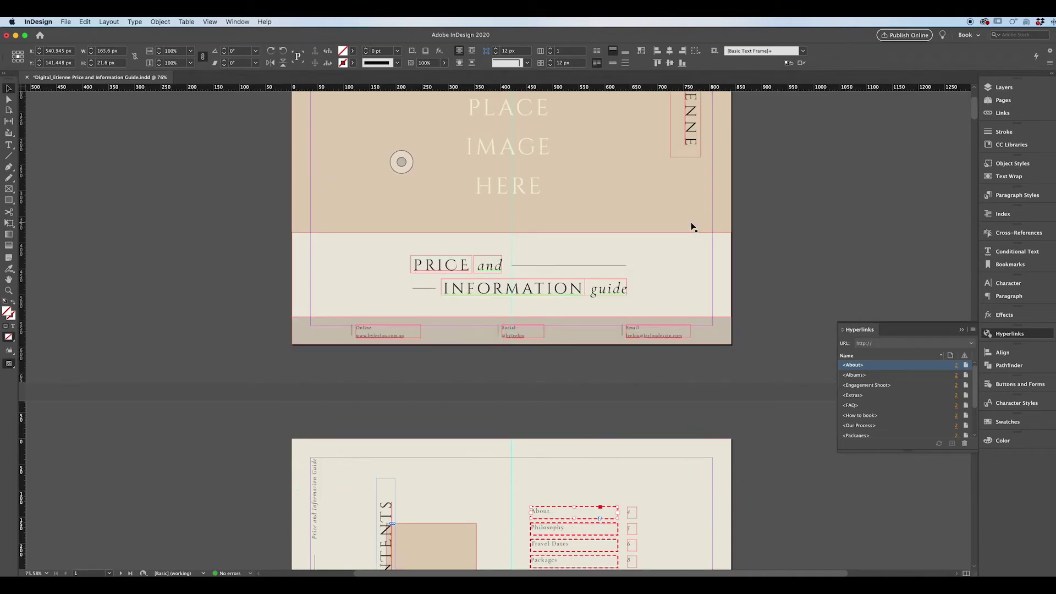
scroll(692, 227, up, 2)
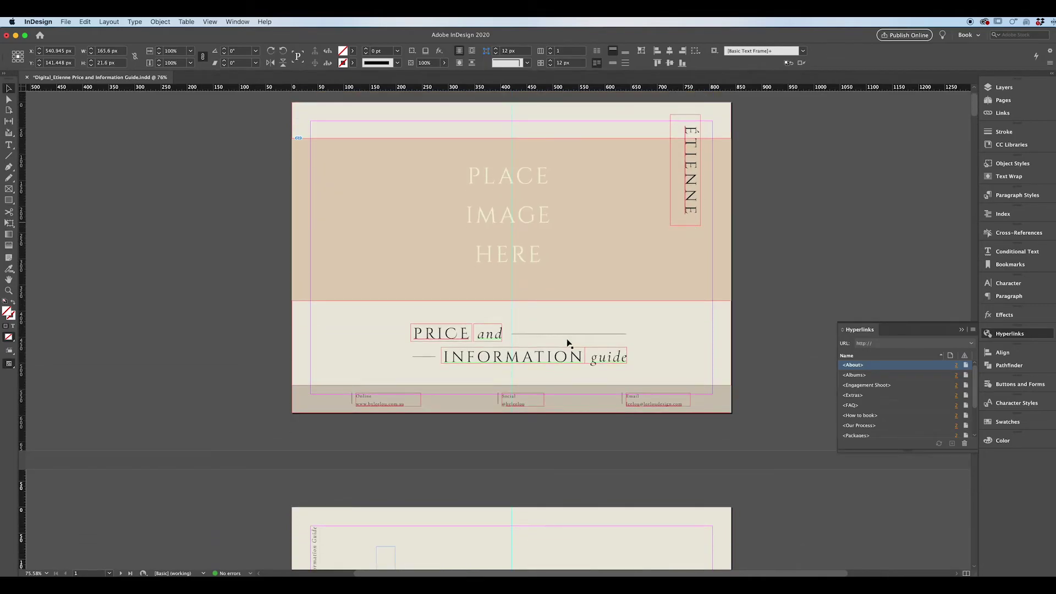
click(525, 401)
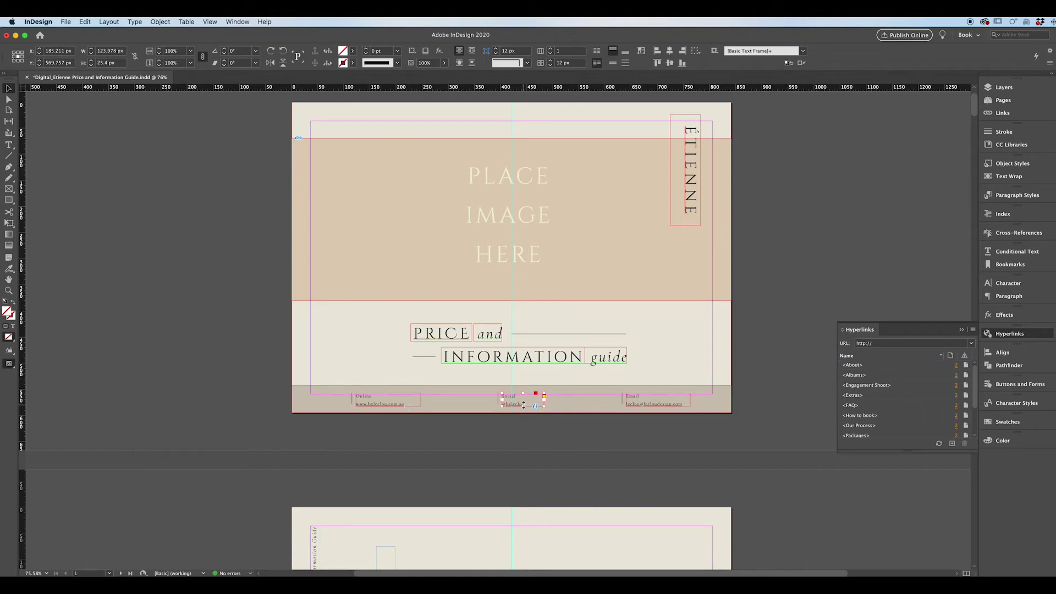
key(t)
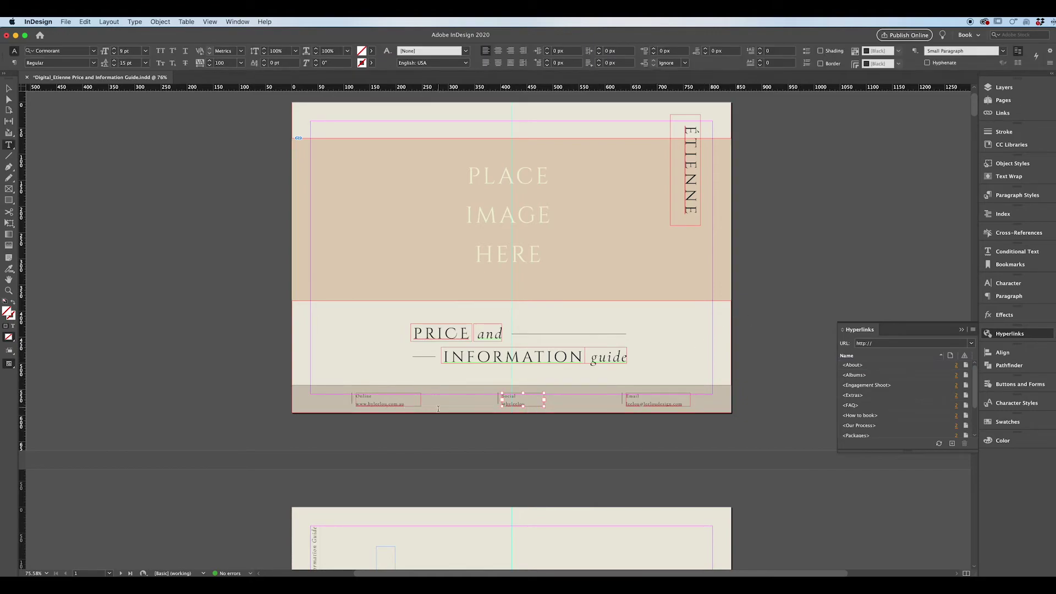
drag(408, 405, 355, 404)
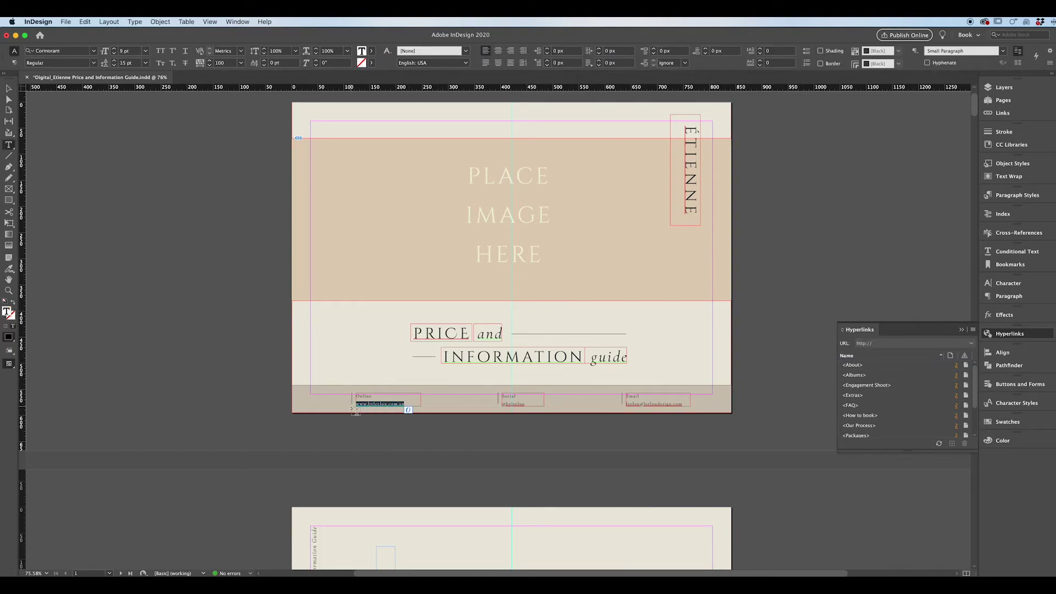
click(880, 344)
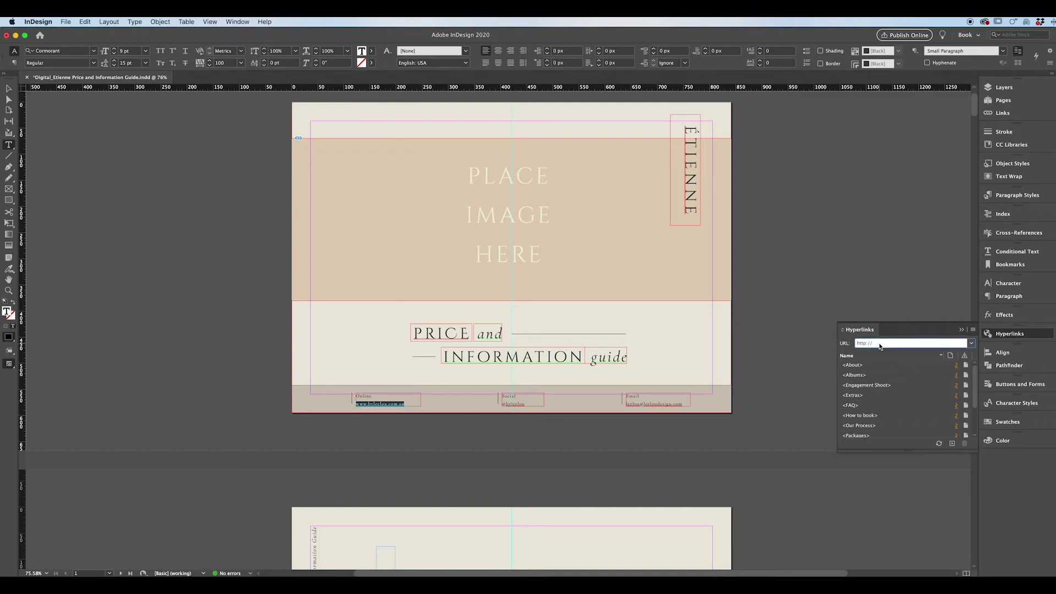
text(www.byleelou.com.au)
key(Return)
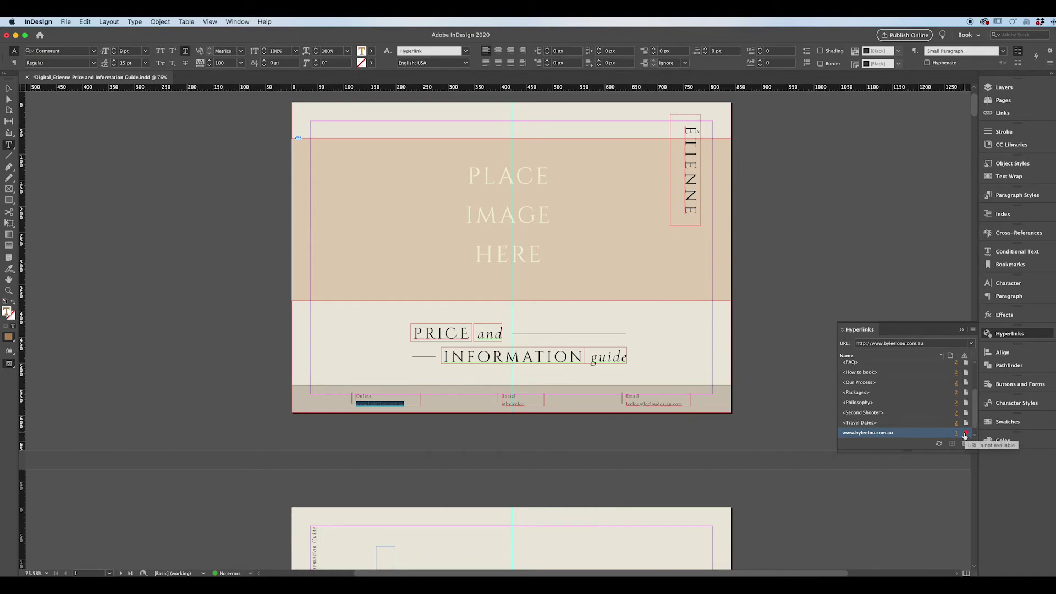
click(899, 343)
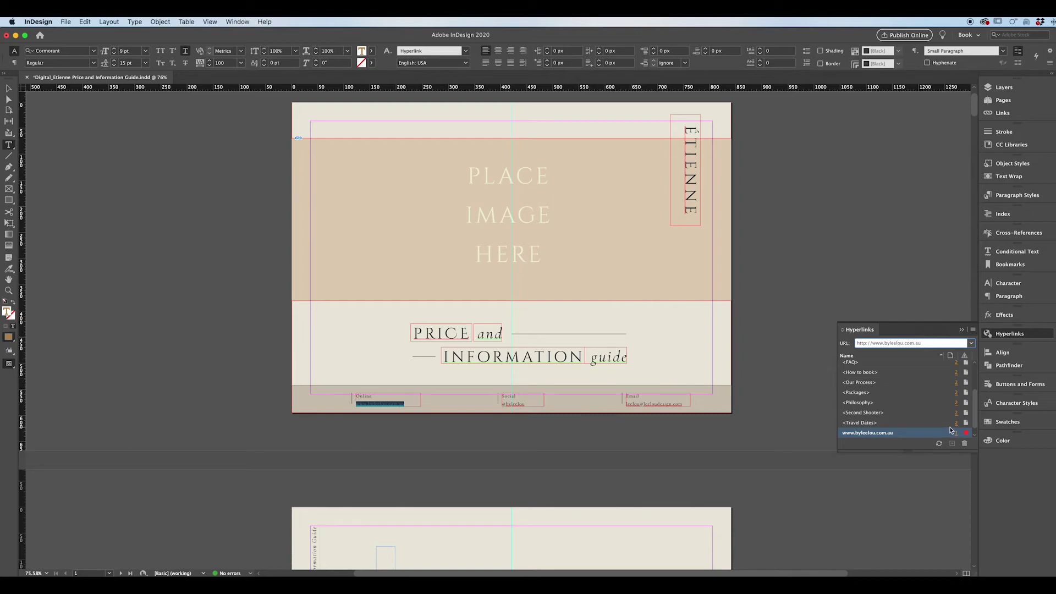
click(937, 413)
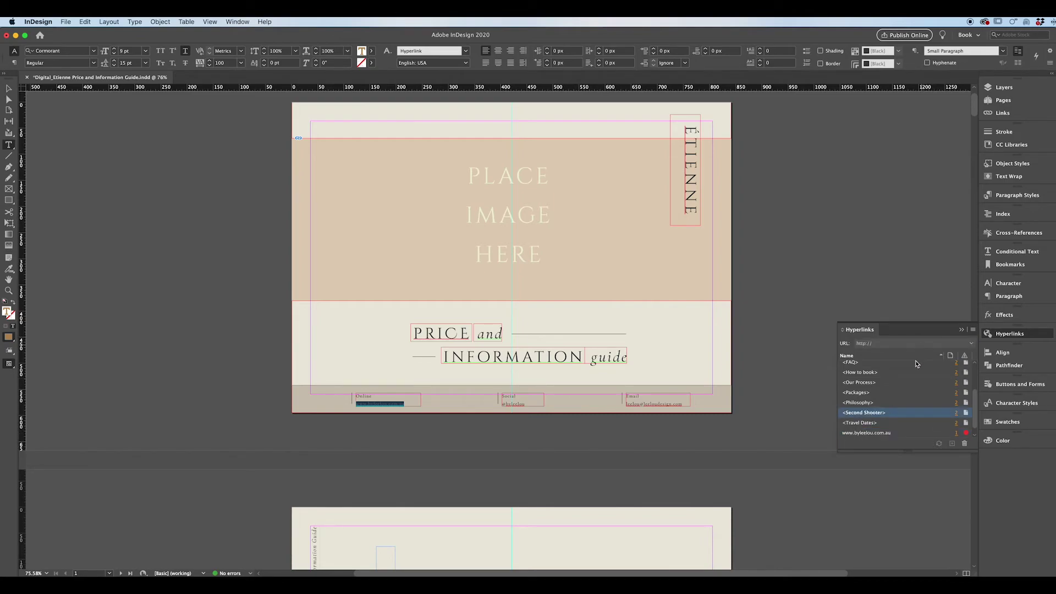
click(911, 433)
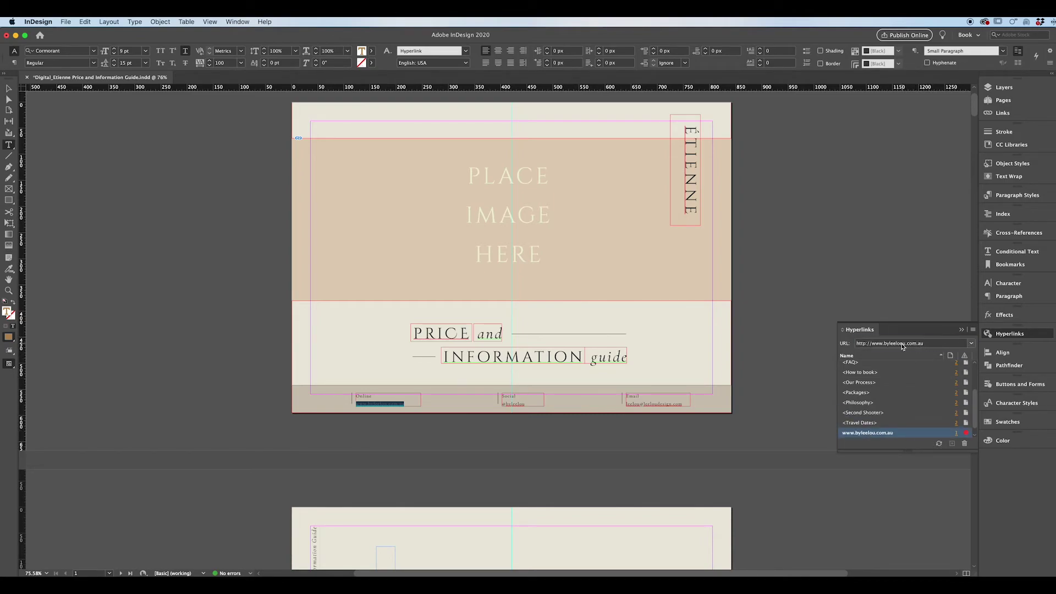
click(900, 343)
key(BackSpace)
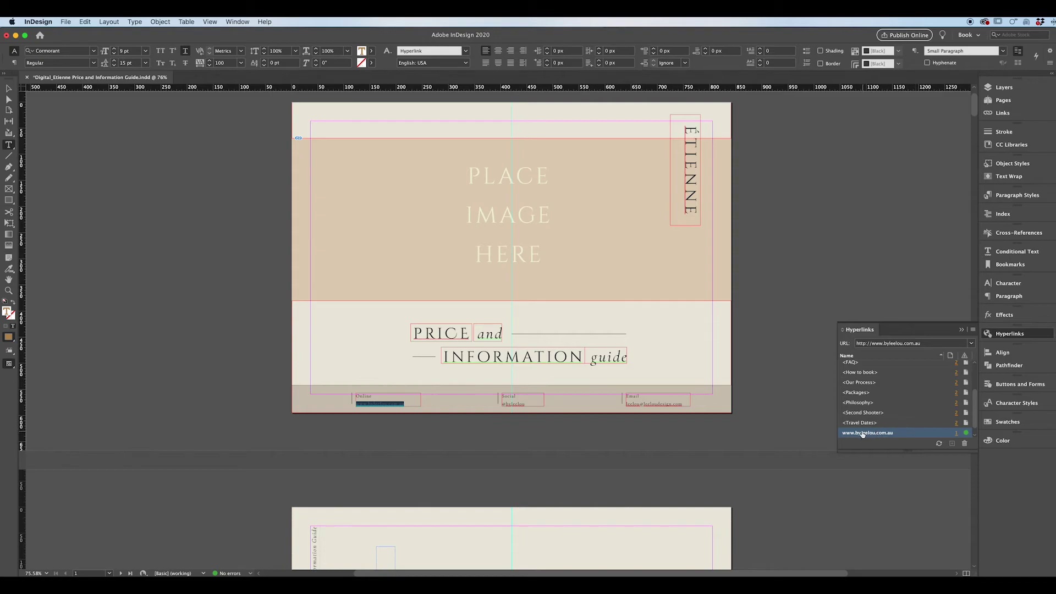
Step: Test the cover page's website hyperlink in Chrome, return to InDesign and select the social handle in the footer
click(967, 435)
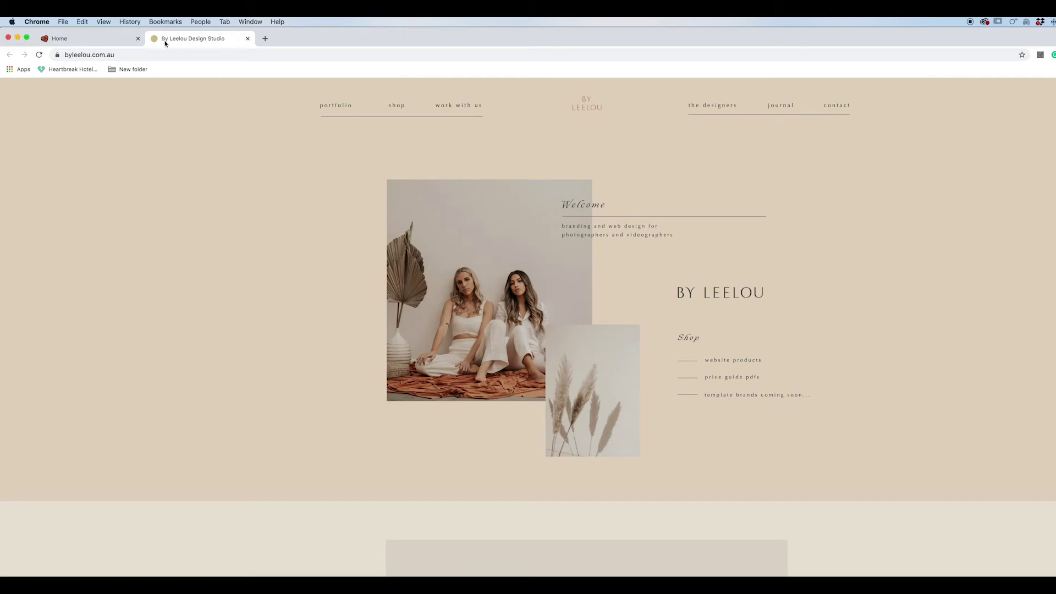
click(18, 38)
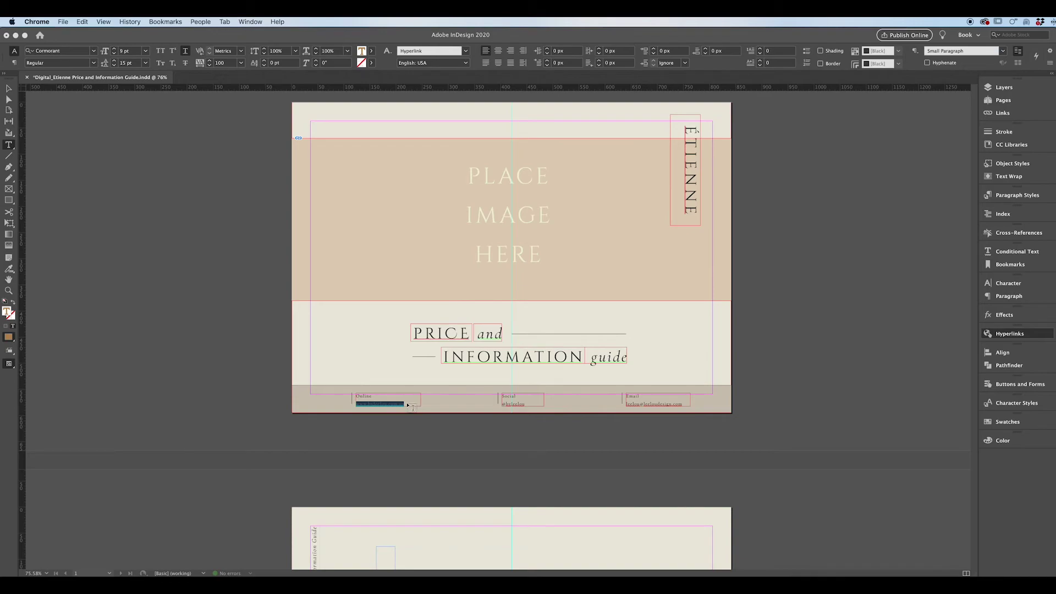
click(361, 401)
drag(526, 403, 497, 404)
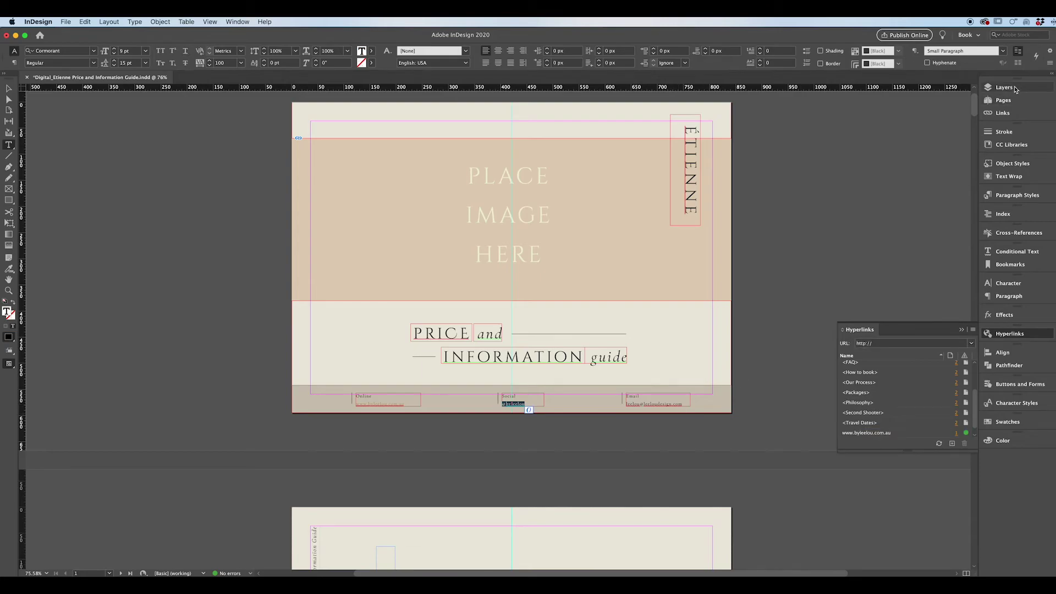
Step: Go to page 24 and check the website and social handle text under Get in Touch and Stay in the Loop, leaving nothing selected
click(1003, 101)
scroll(919, 346, down, 10)
double_click(886, 408)
drag(561, 335, 511, 336)
drag(549, 399, 528, 400)
key(Escape)
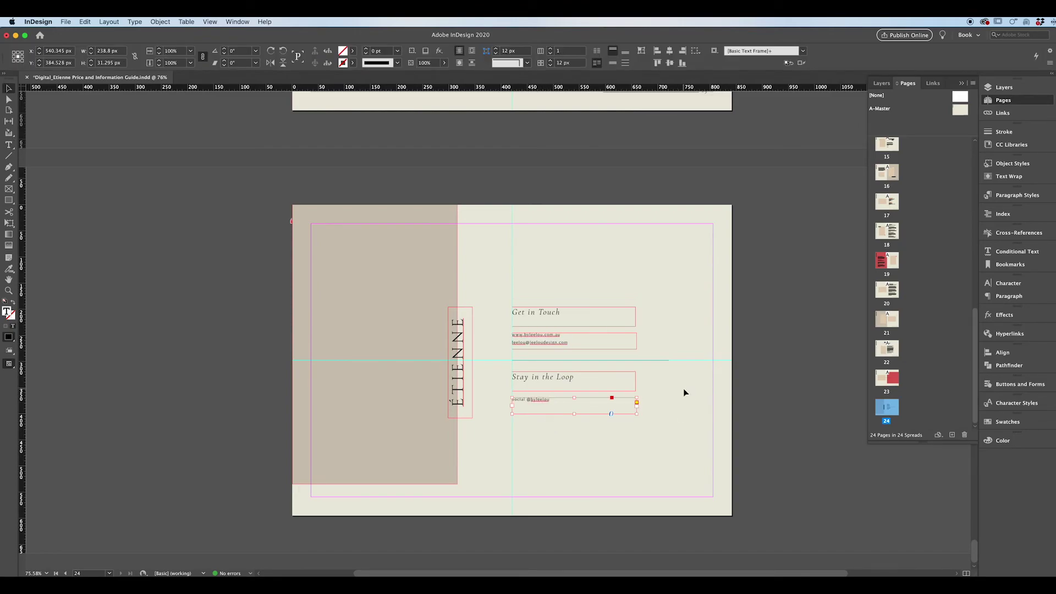
click(764, 260)
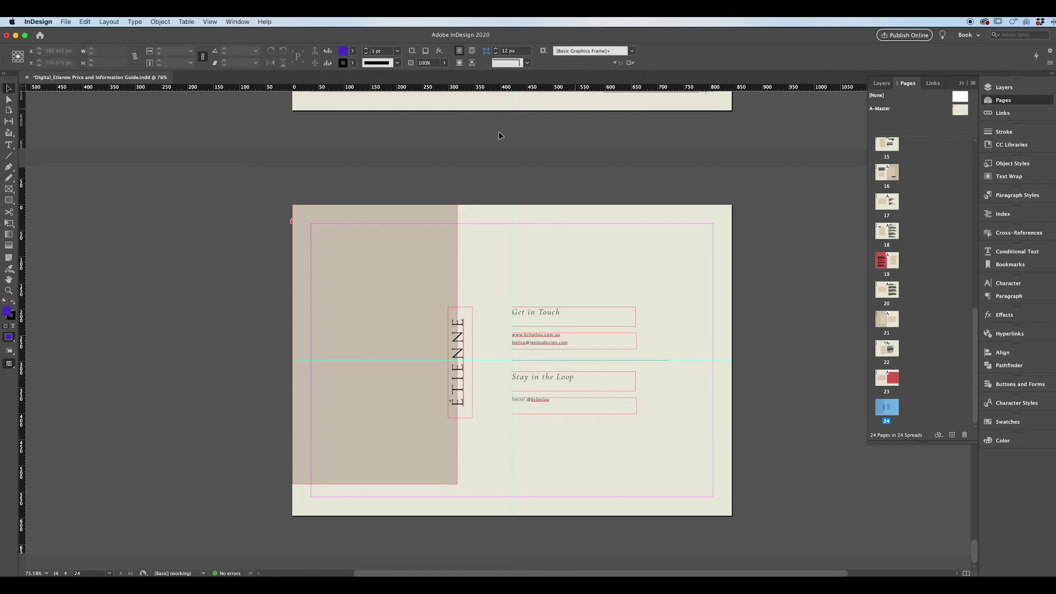
click(66, 22)
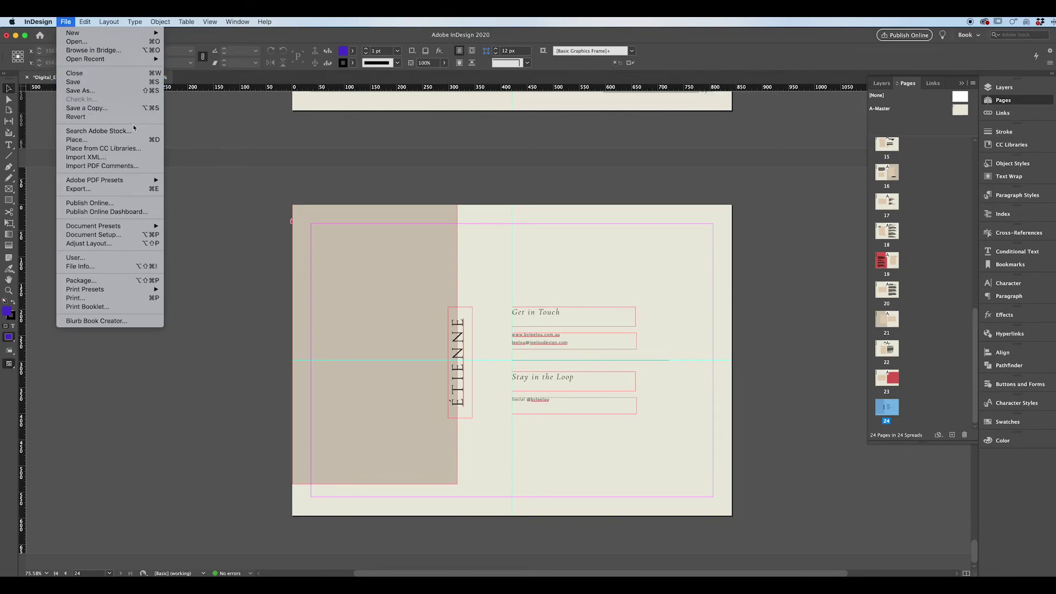
click(335, 287)
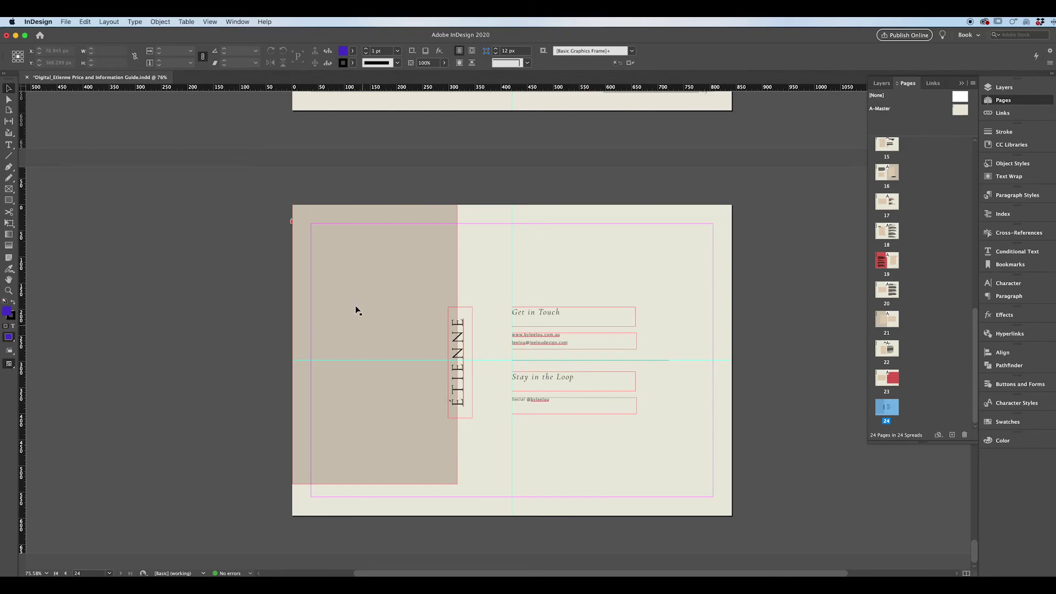
click(67, 22)
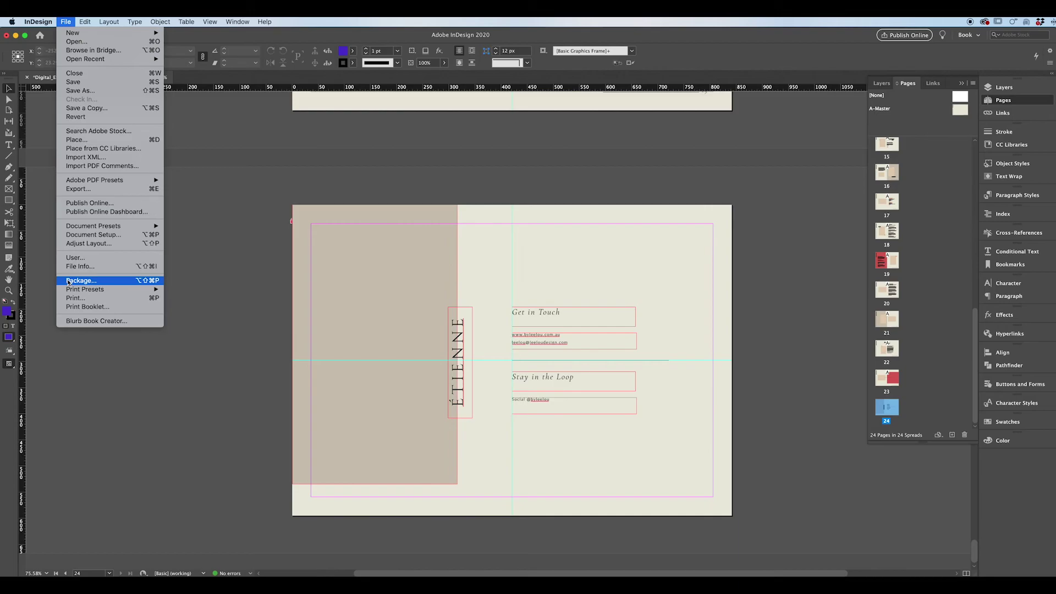
click(223, 139)
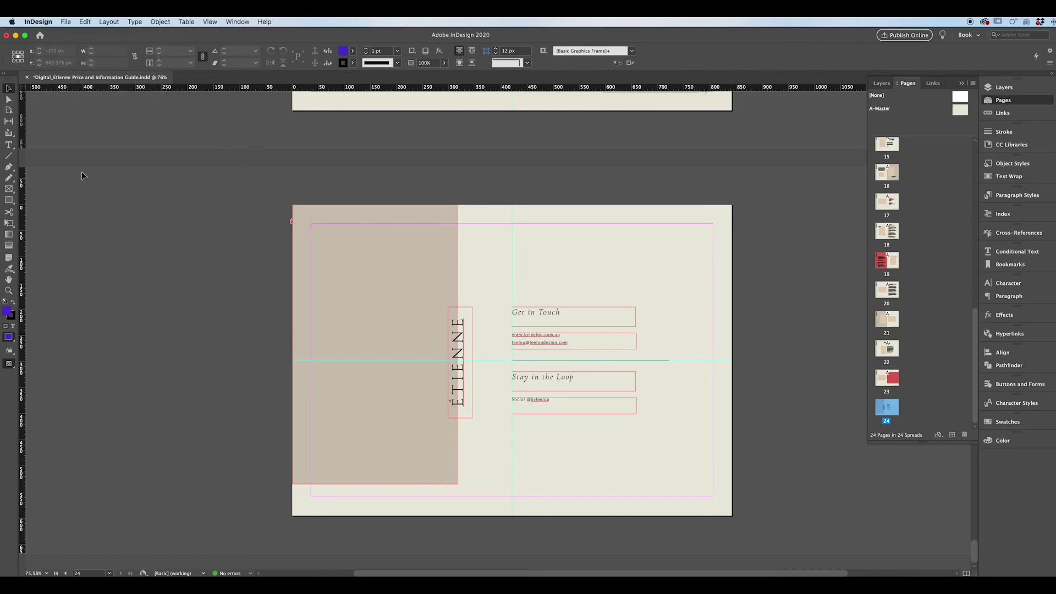
scroll(833, 237, up, 20)
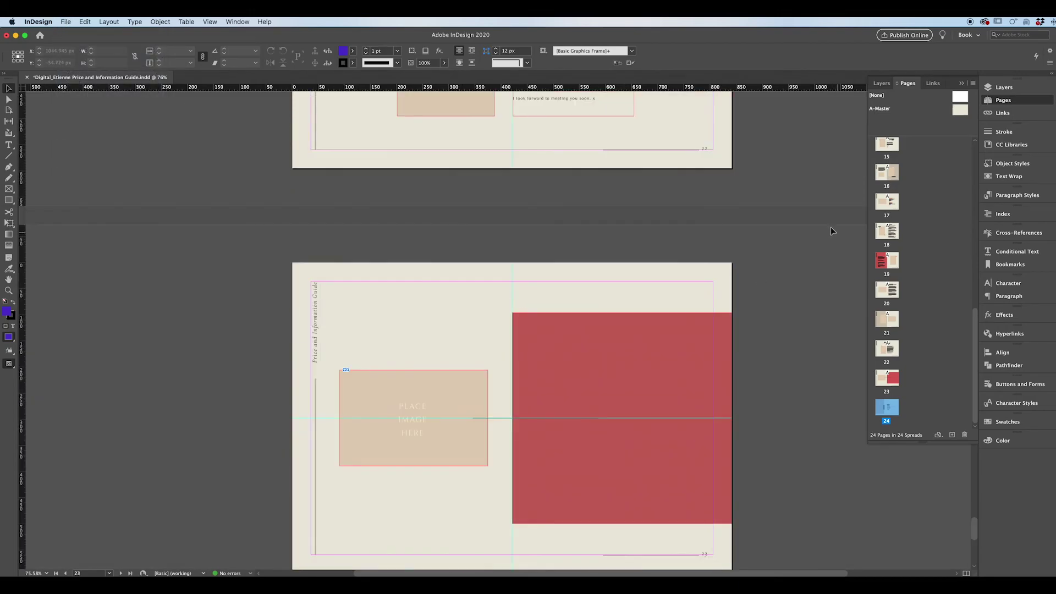
scroll(829, 224, up, 8)
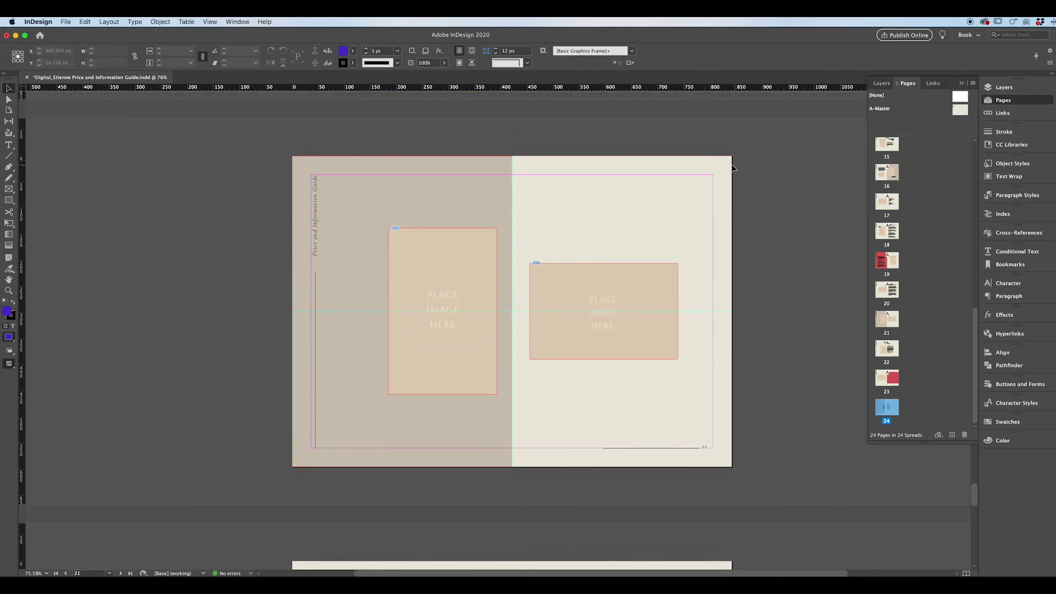
scroll(732, 168, up, 20)
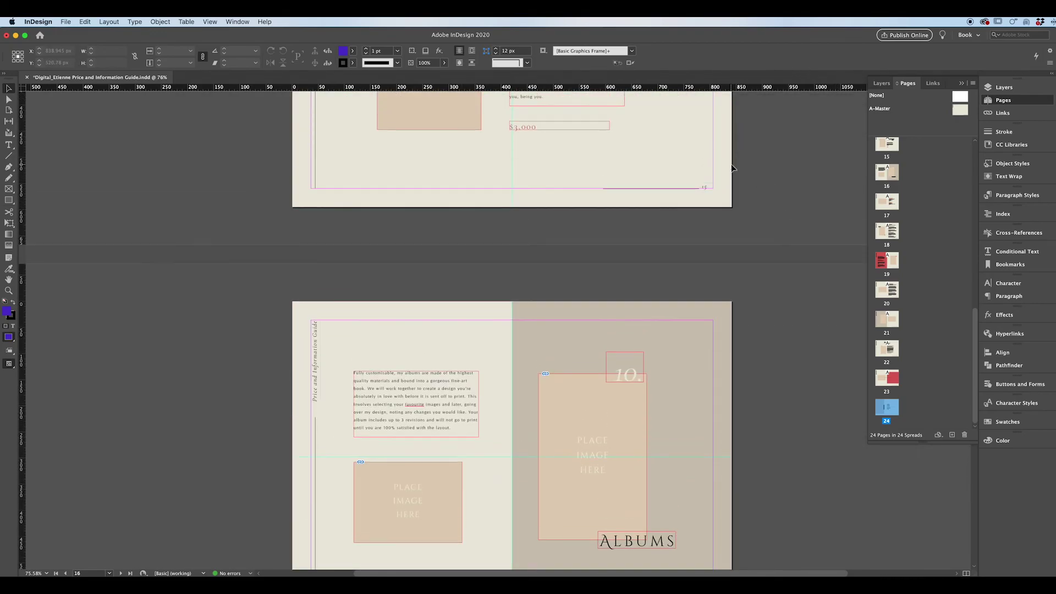
scroll(732, 168, up, 20)
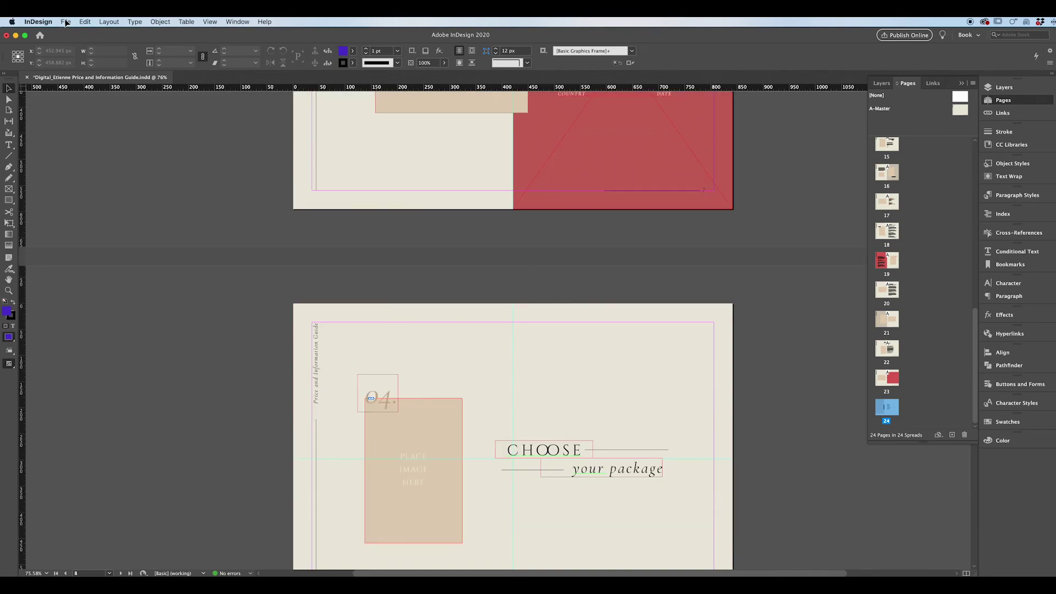
Step: Start exporting the document to the Desktop in the Adobe PDF (Interactive) format
click(65, 22)
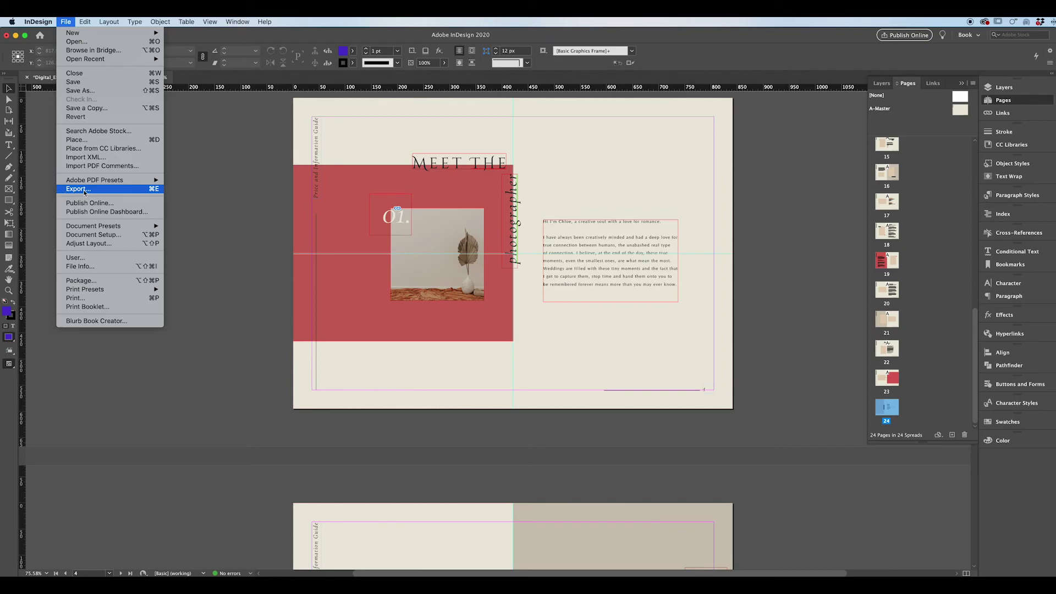
click(117, 192)
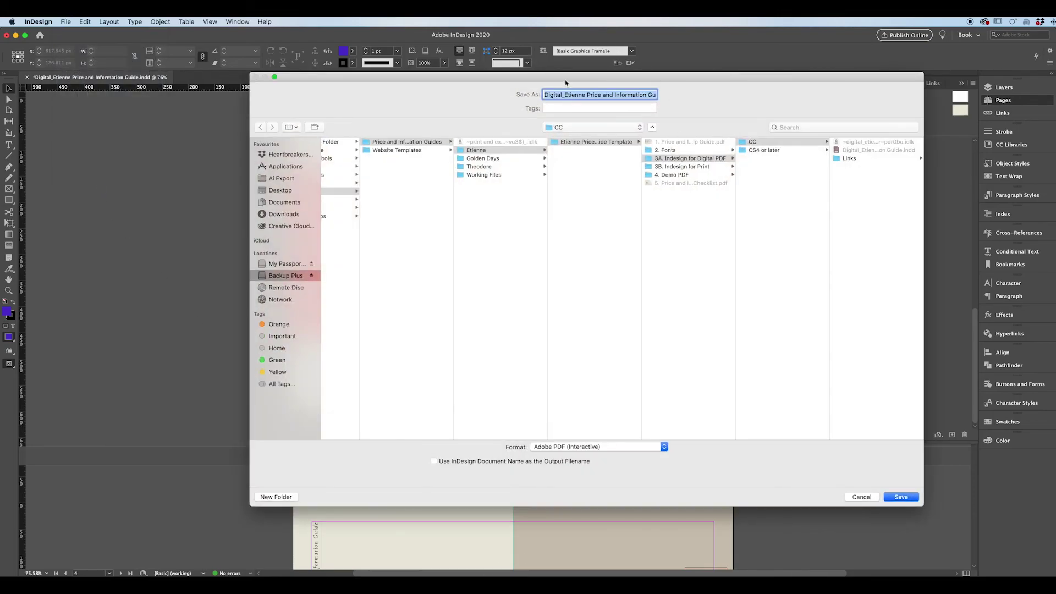
drag(565, 82, 458, 64)
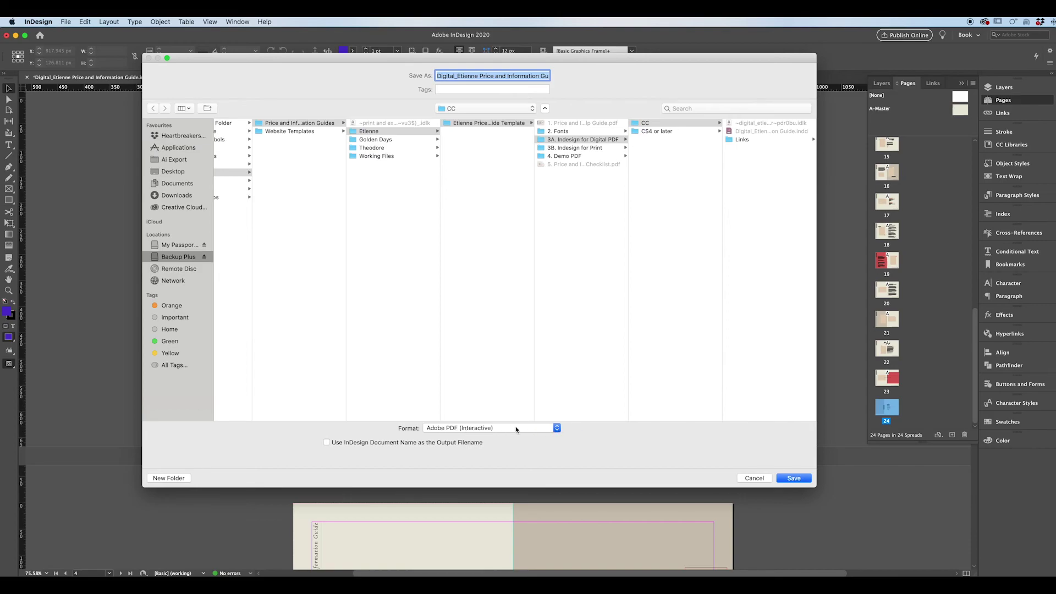
click(556, 428)
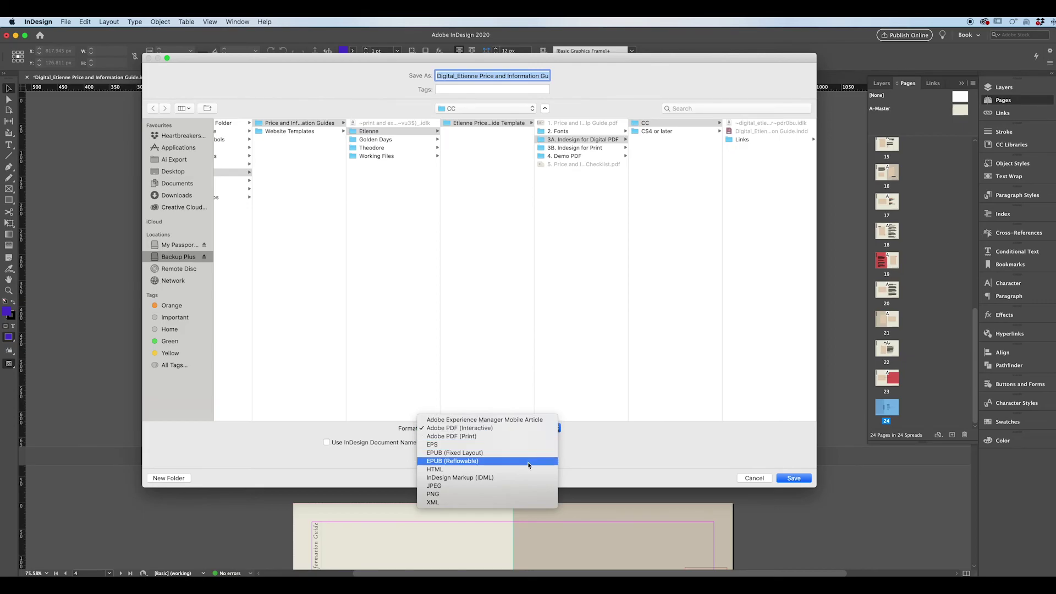
click(502, 428)
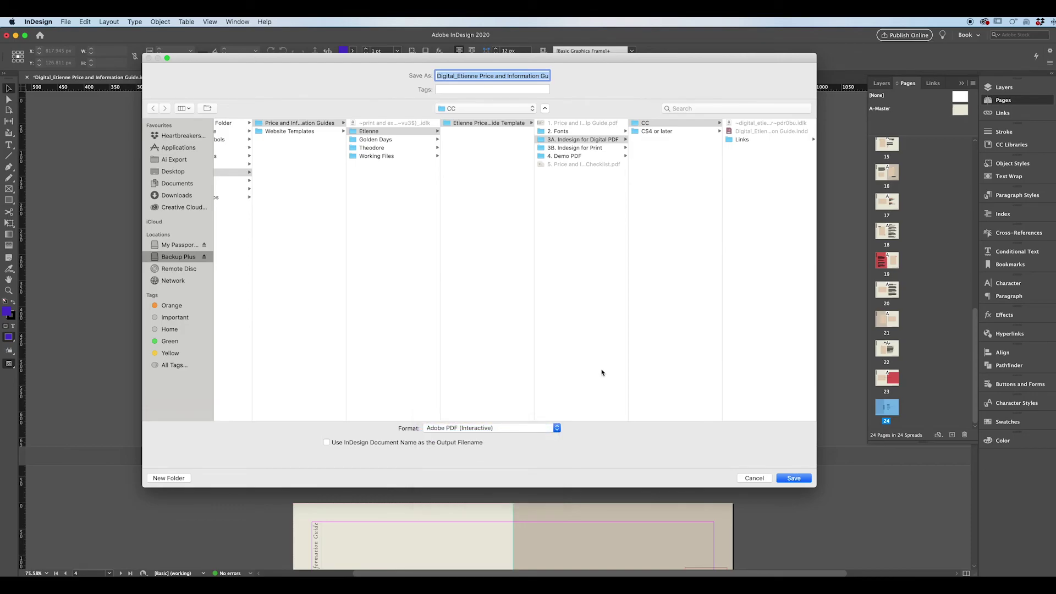
click(187, 172)
click(795, 478)
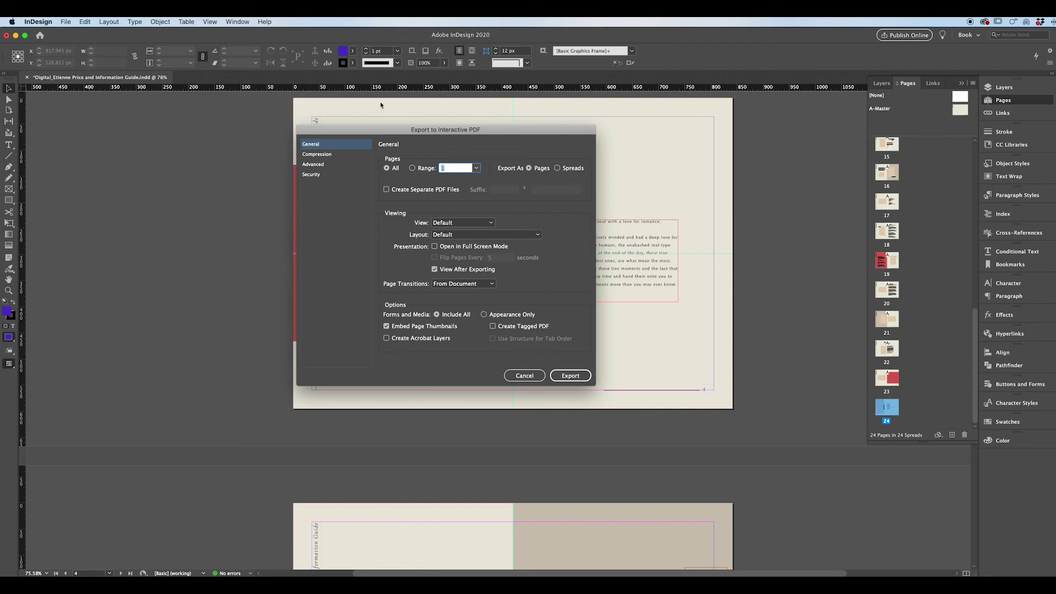
Step: Examine the JPEG quality, resolution and general options of the interactive PDF export, and cancel the export
click(326, 154)
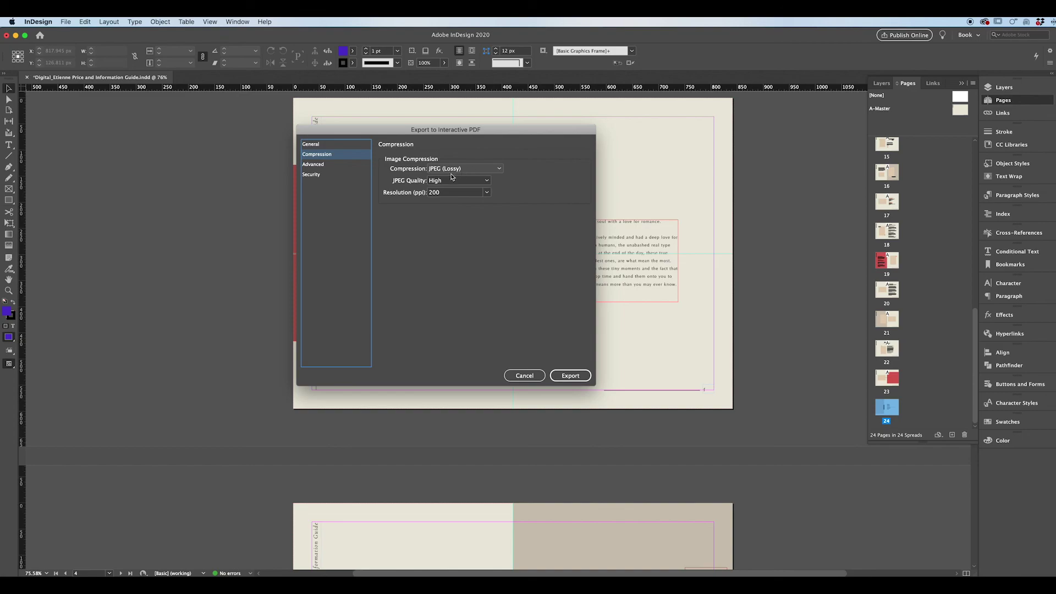
click(481, 184)
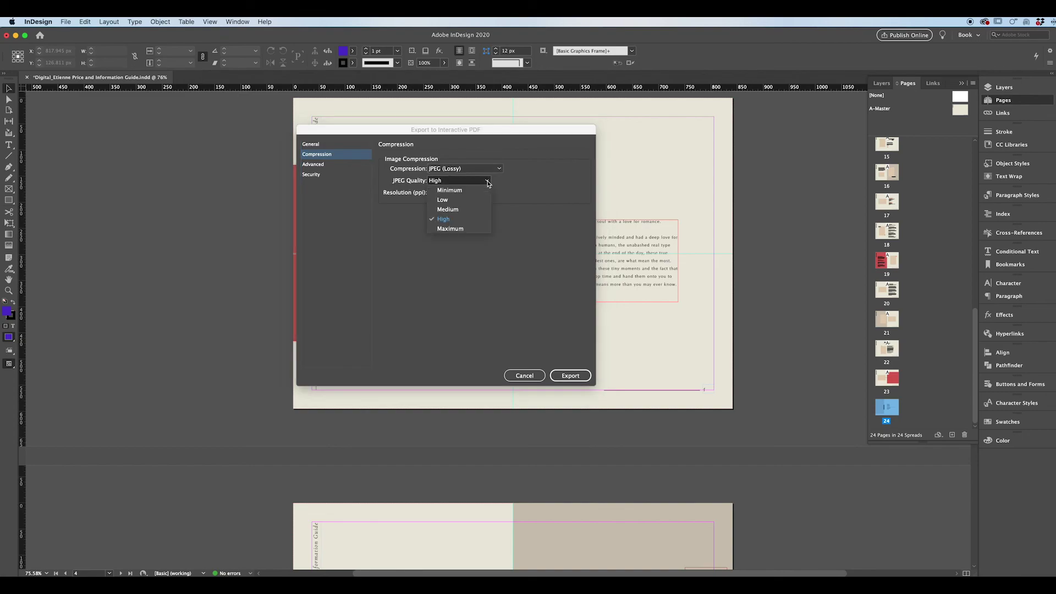
click(462, 223)
click(446, 191)
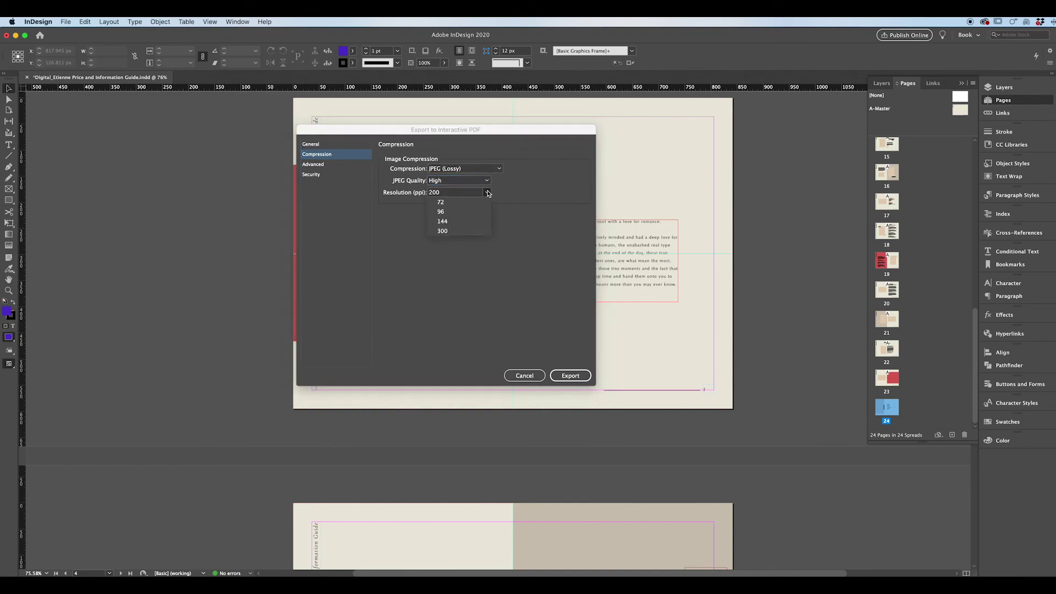
click(448, 194)
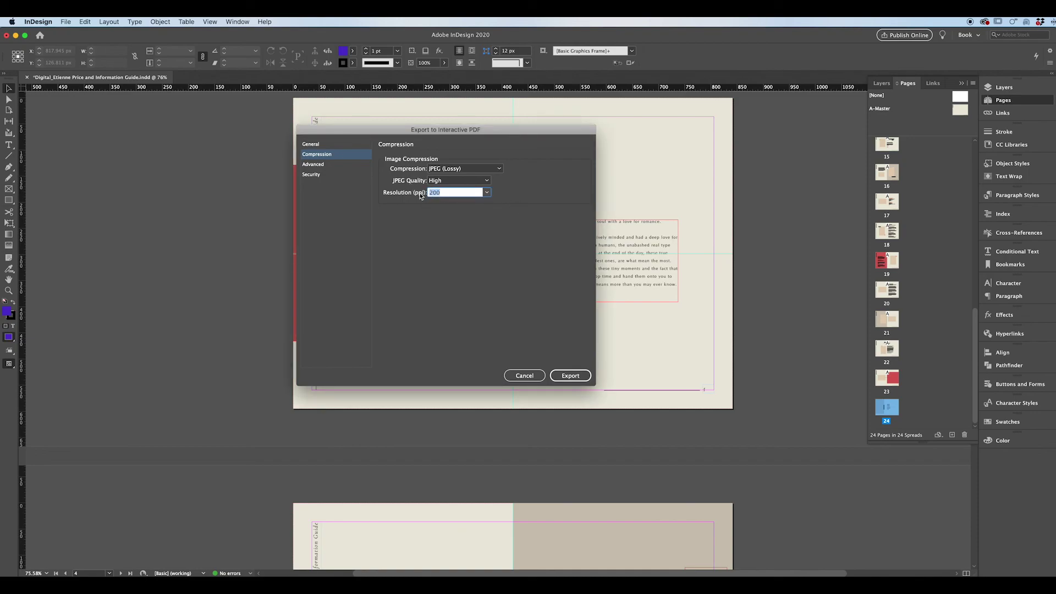
click(445, 192)
click(319, 145)
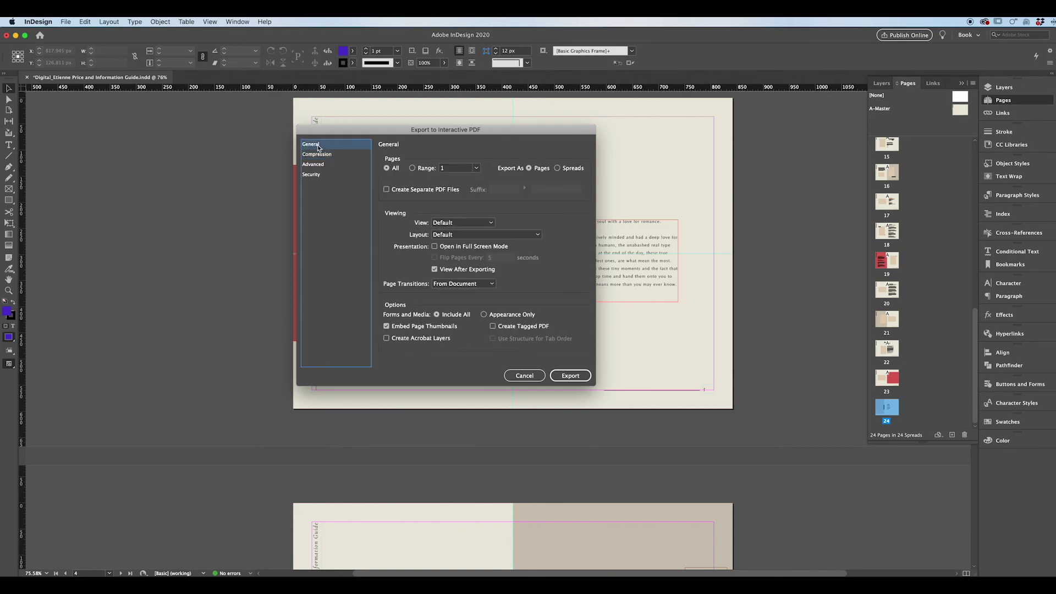
click(319, 155)
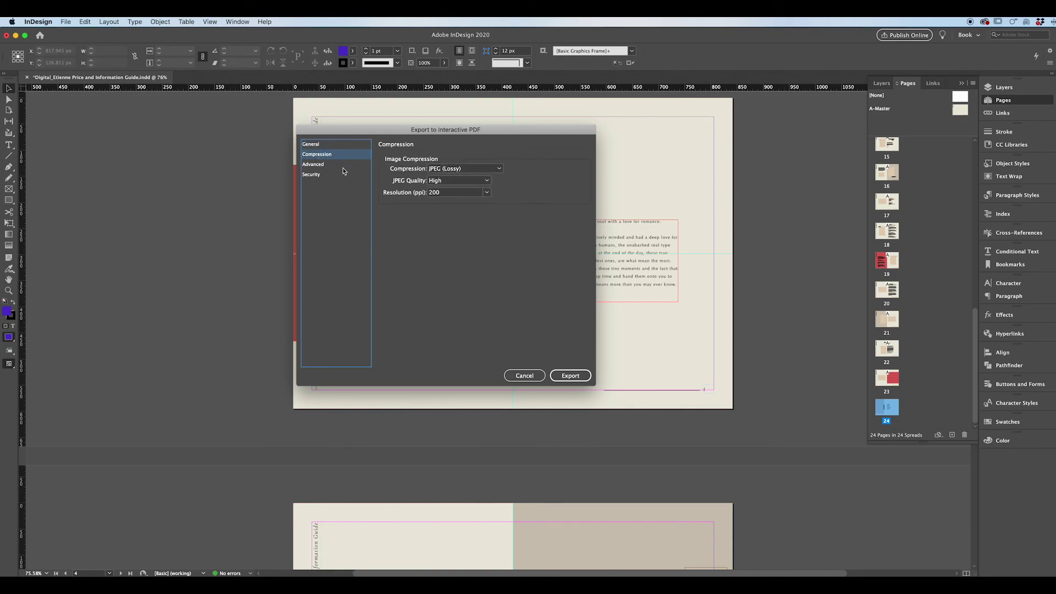
click(525, 377)
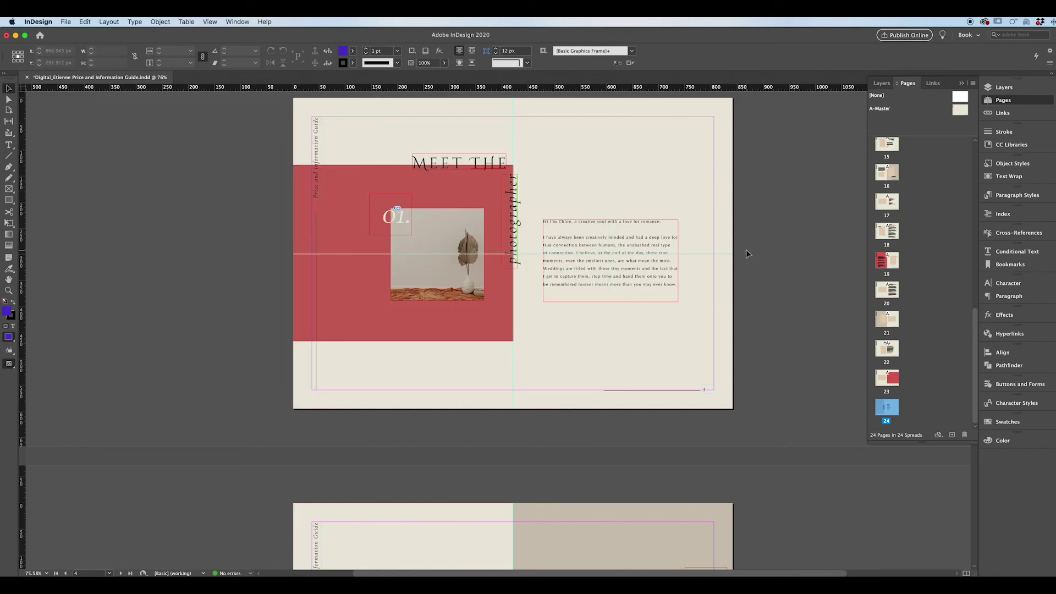